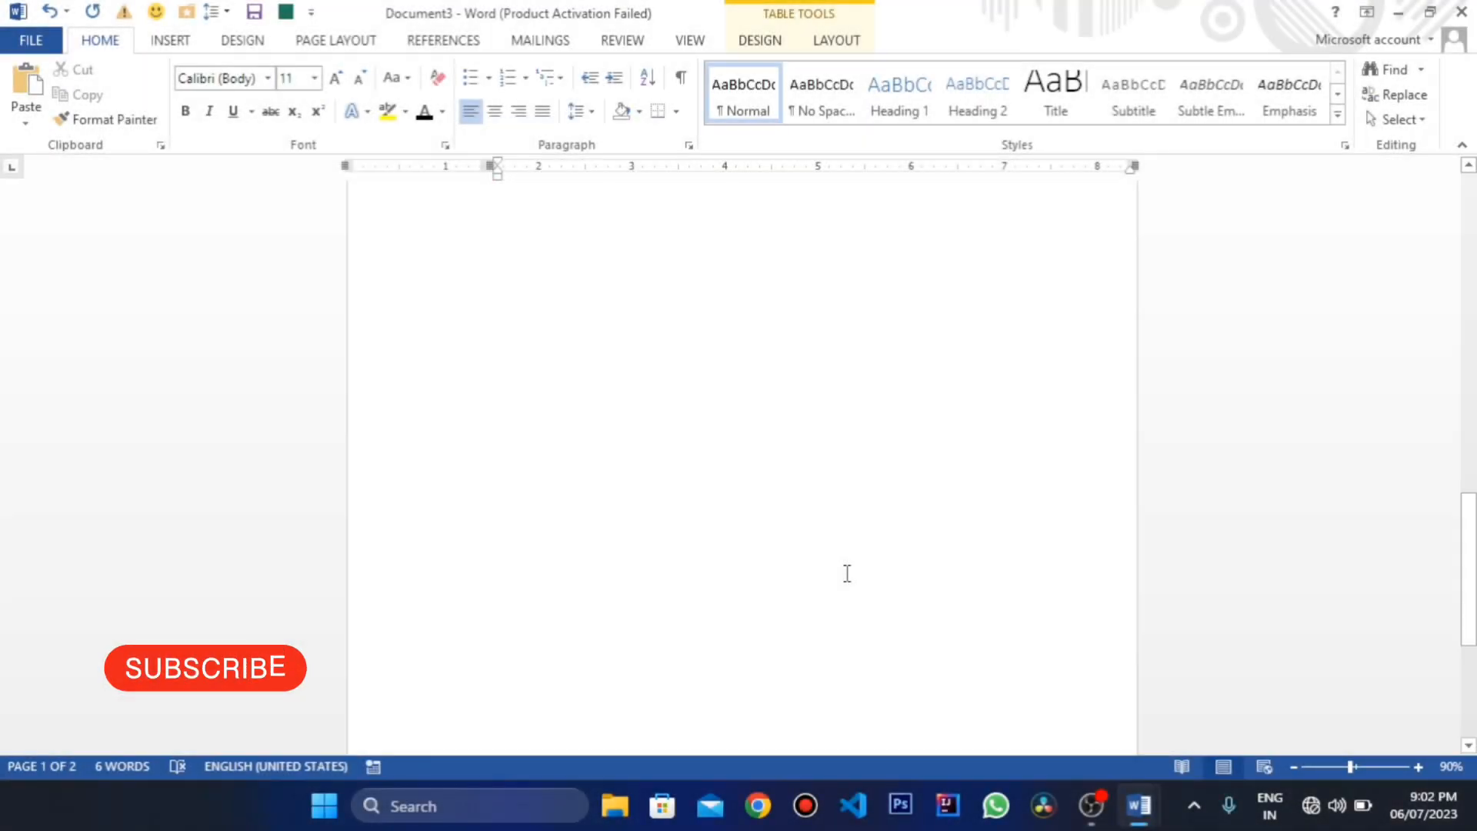
Create a new blank document
{"action": "scroll", "coordinate": [847, 573], "scroll_direction": "up", "scroll_amount": 15}
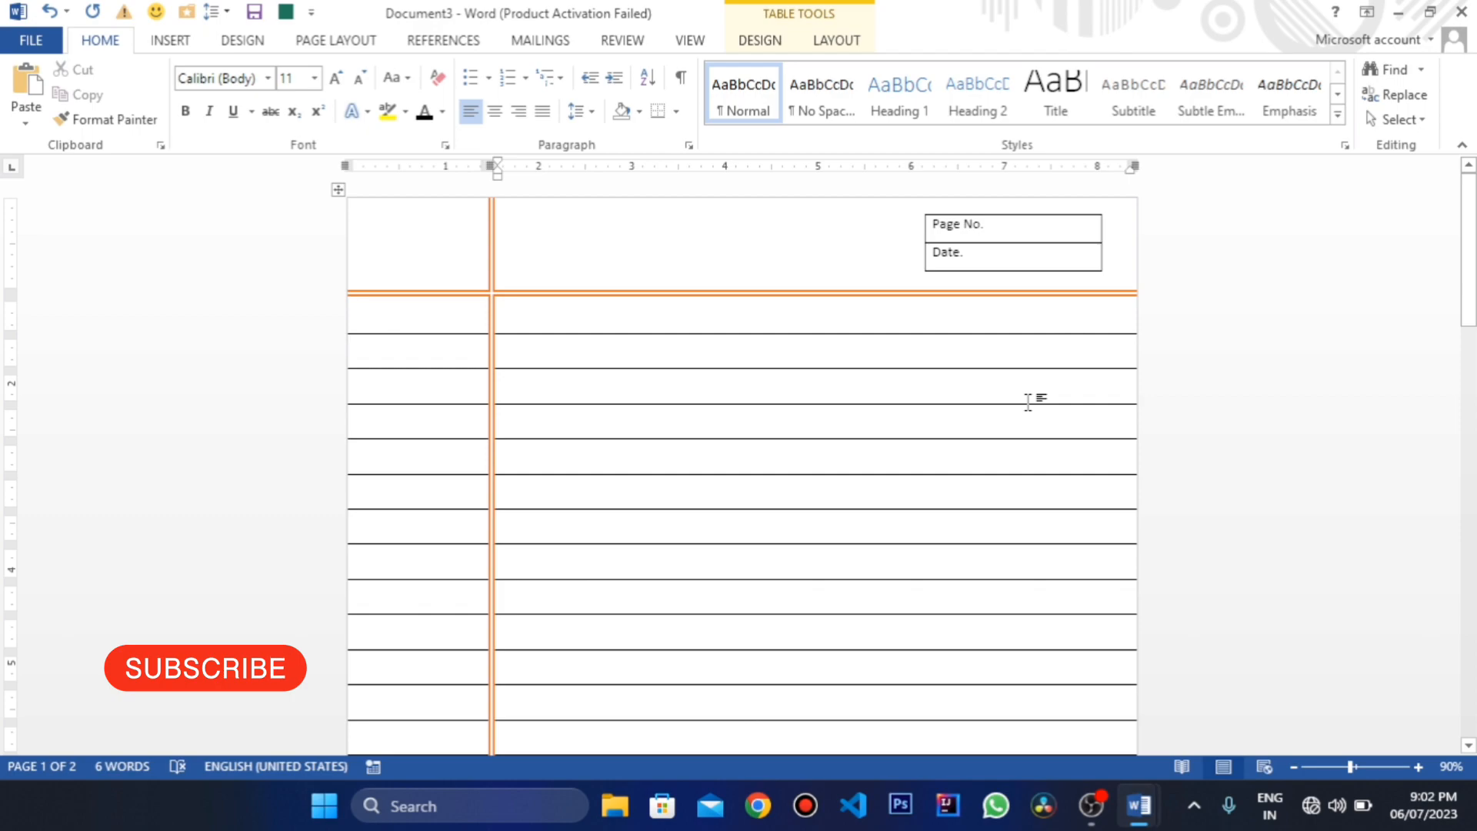
{"action": "key", "text": "ctrl+n"}
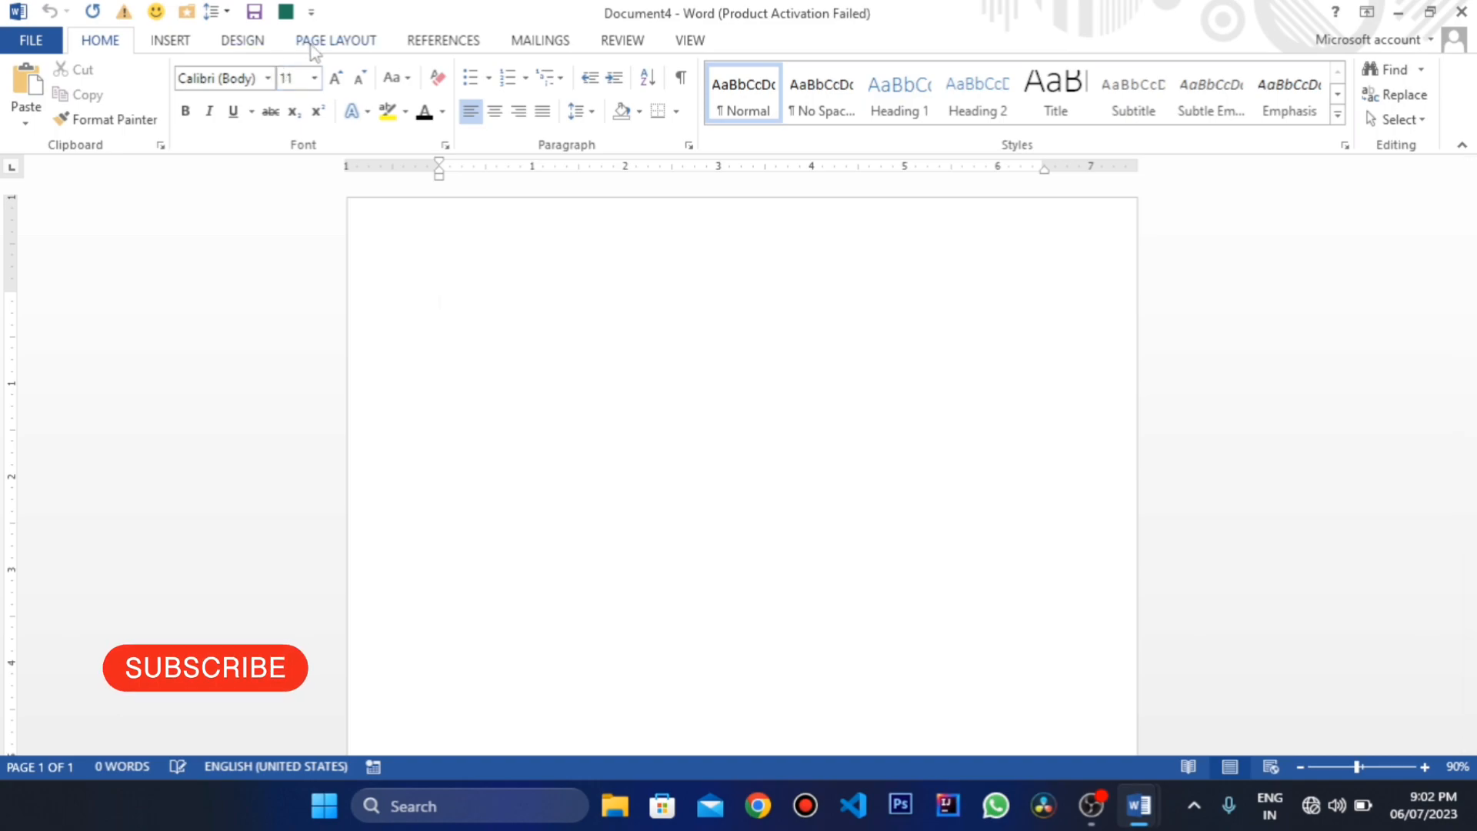
Set the top, bottom, left and right margins and the gutter to 0 for the whole document, ignoring the printable-area warning
{"action": "left_click", "coordinate": [335, 41]}
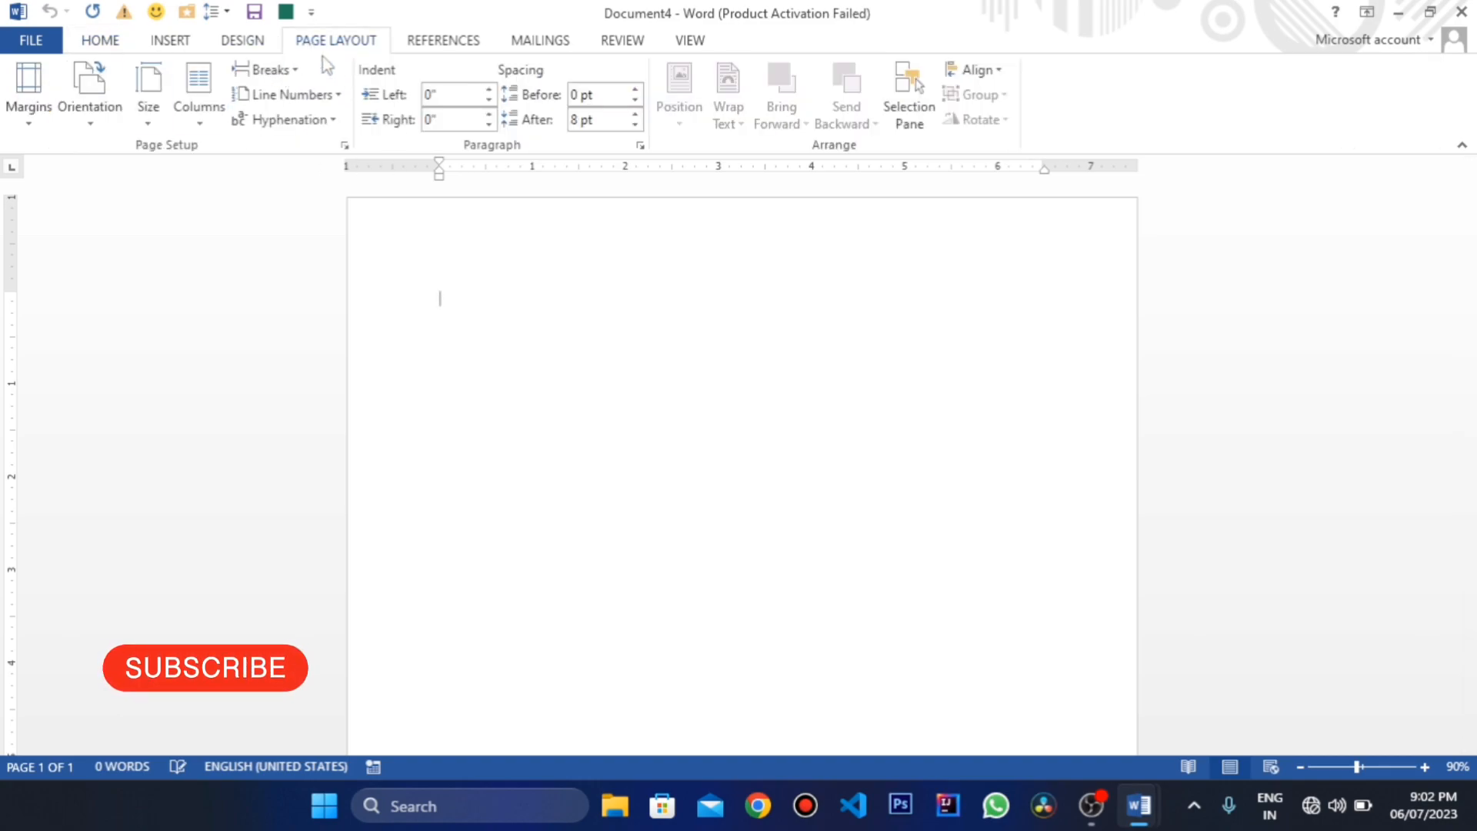
{"action": "left_click", "coordinate": [28, 108]}
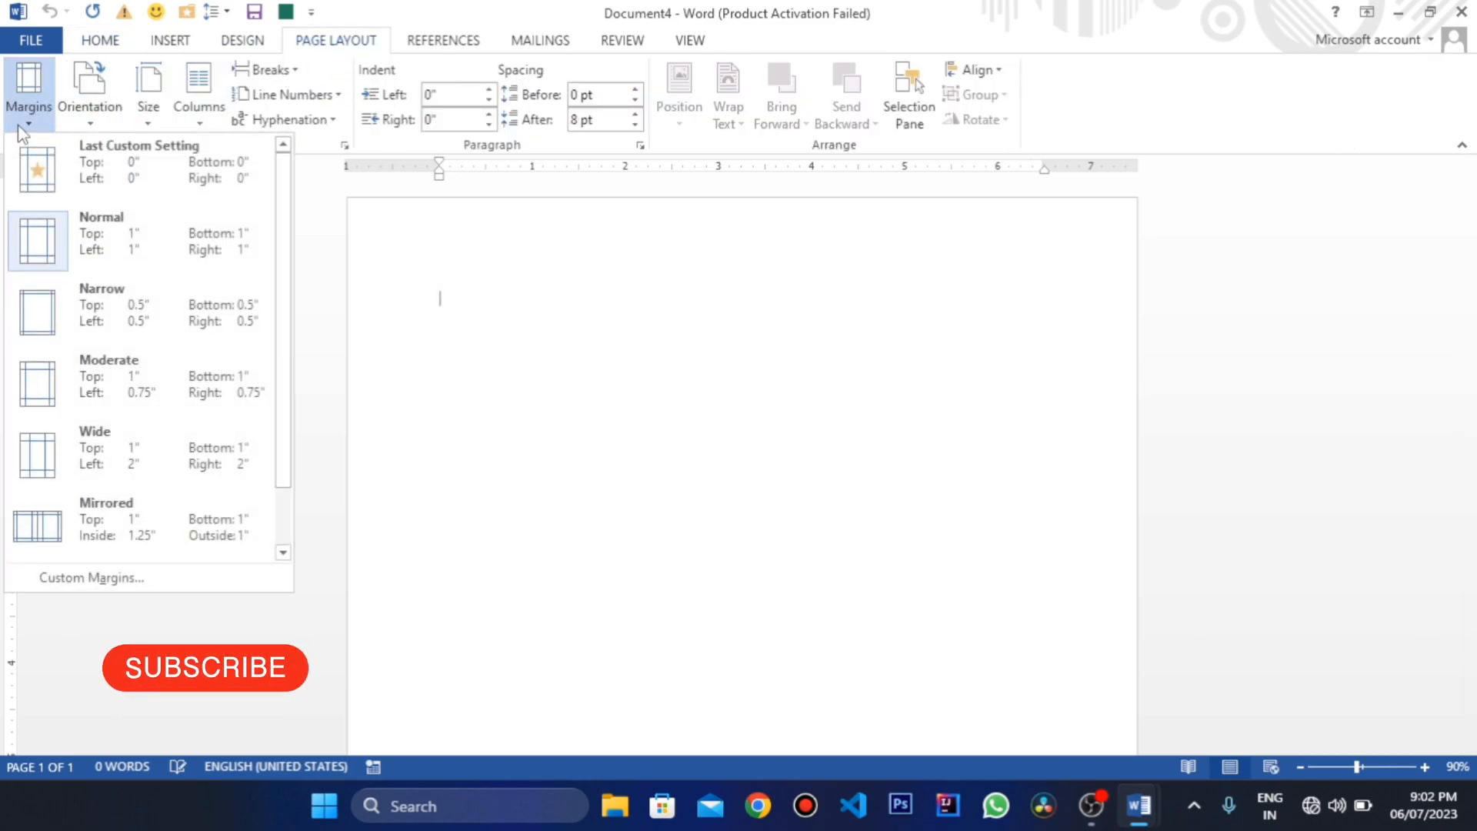
{"action": "left_click", "coordinate": [102, 581]}
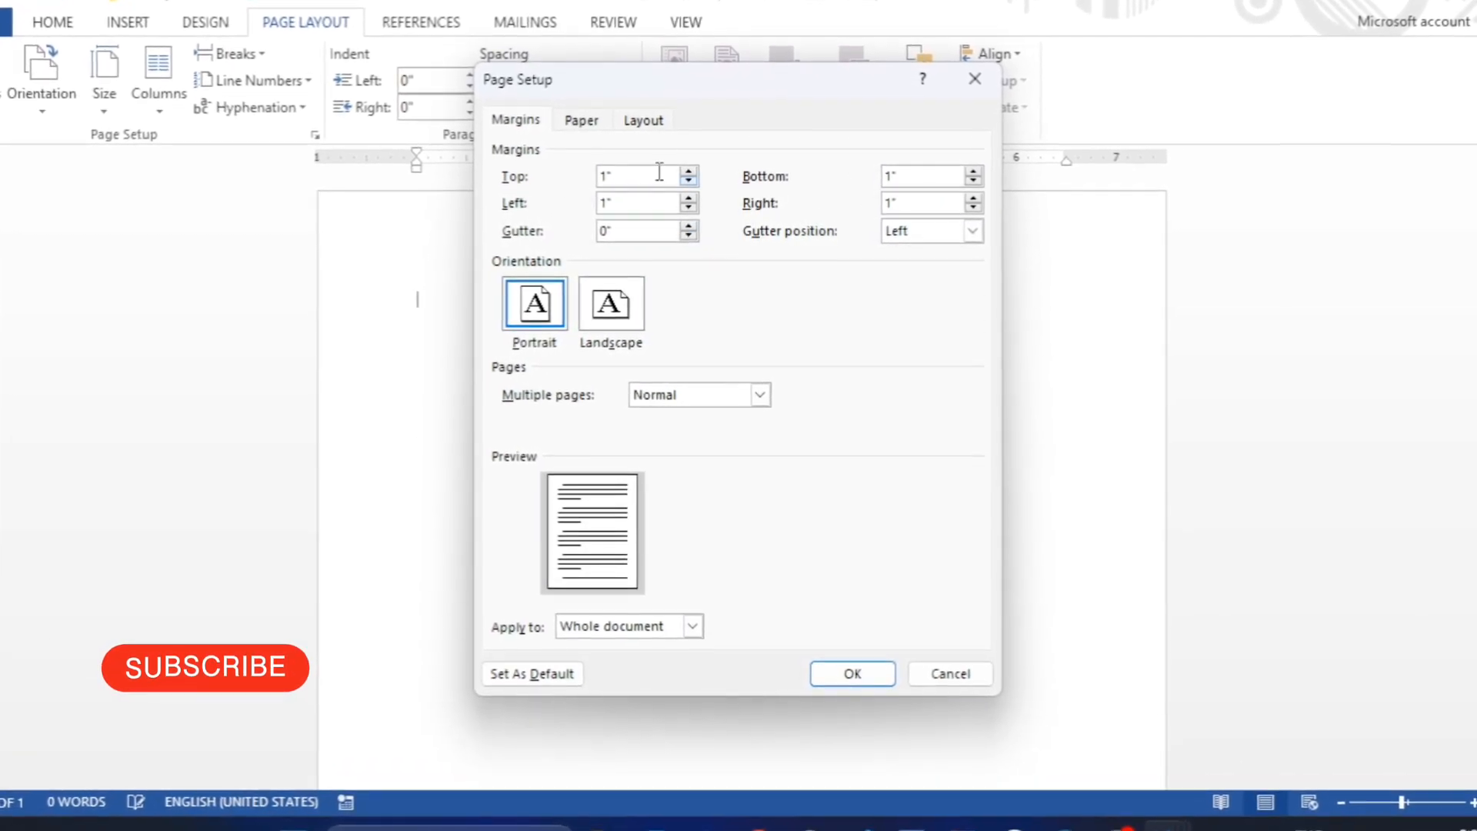
{"action": "double_click", "coordinate": [624, 177]}
{"action": "type", "text": "0"}
{"action": "key", "text": "Tab"}
{"action": "type", "text": "0"}
{"action": "key", "text": "Tab"}
{"action": "type", "text": "0"}
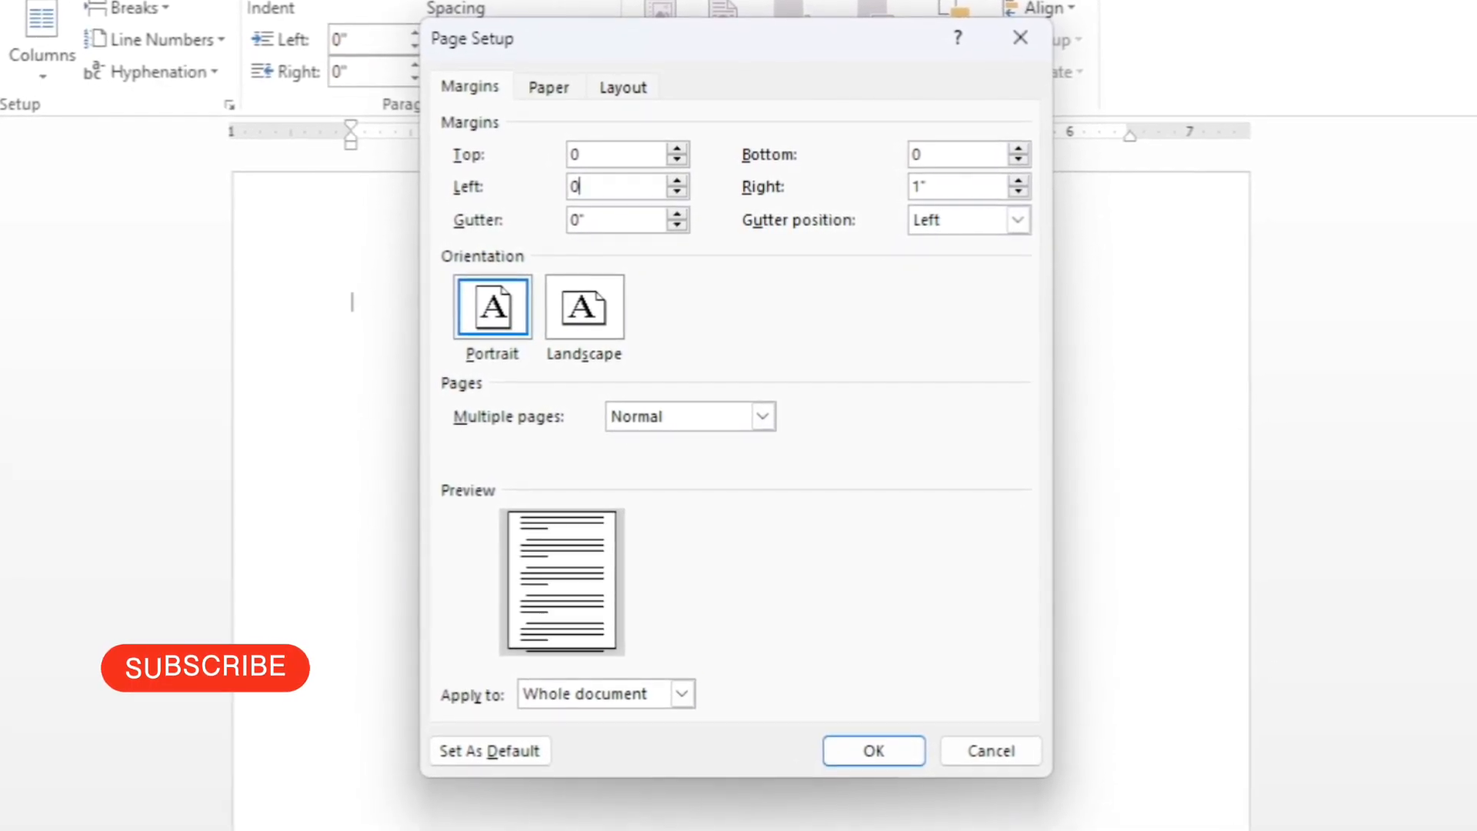
{"action": "key", "text": "Tab"}
{"action": "type", "text": "0"}
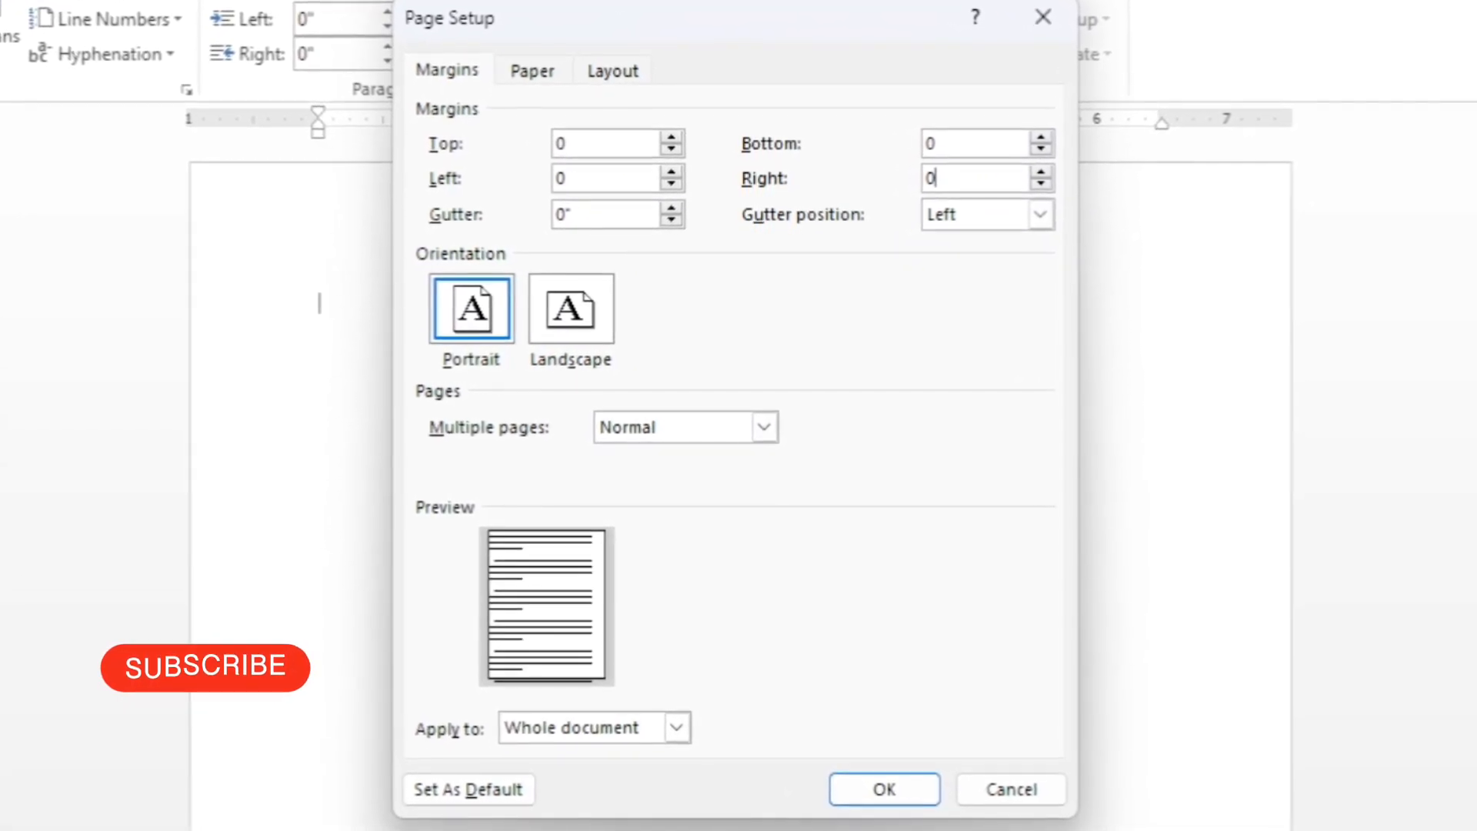
{"action": "key", "text": "Tab"}
{"action": "type", "text": "0"}
{"action": "key", "text": "Tab"}
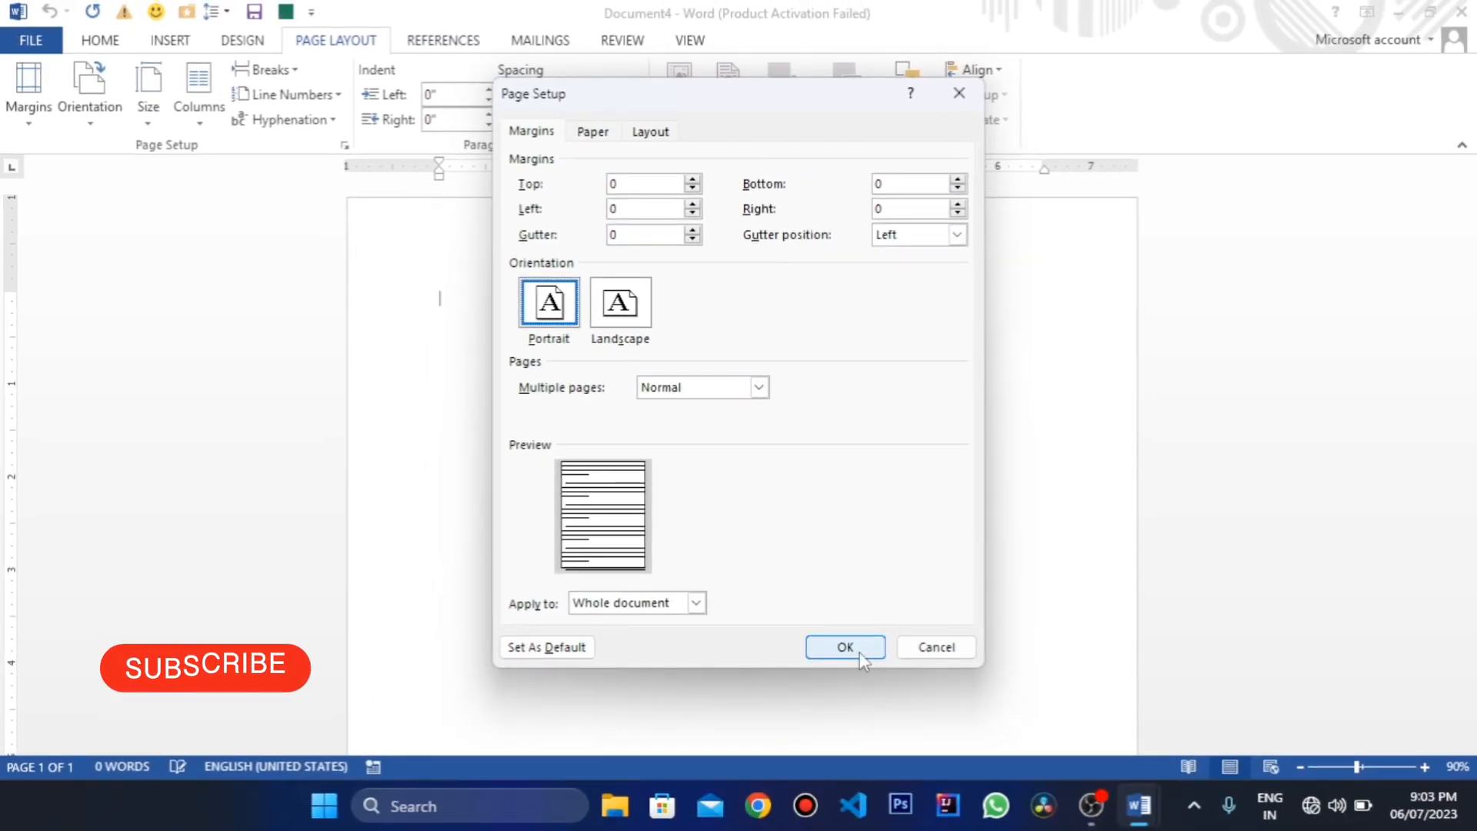
{"action": "left_click", "coordinate": [860, 652]}
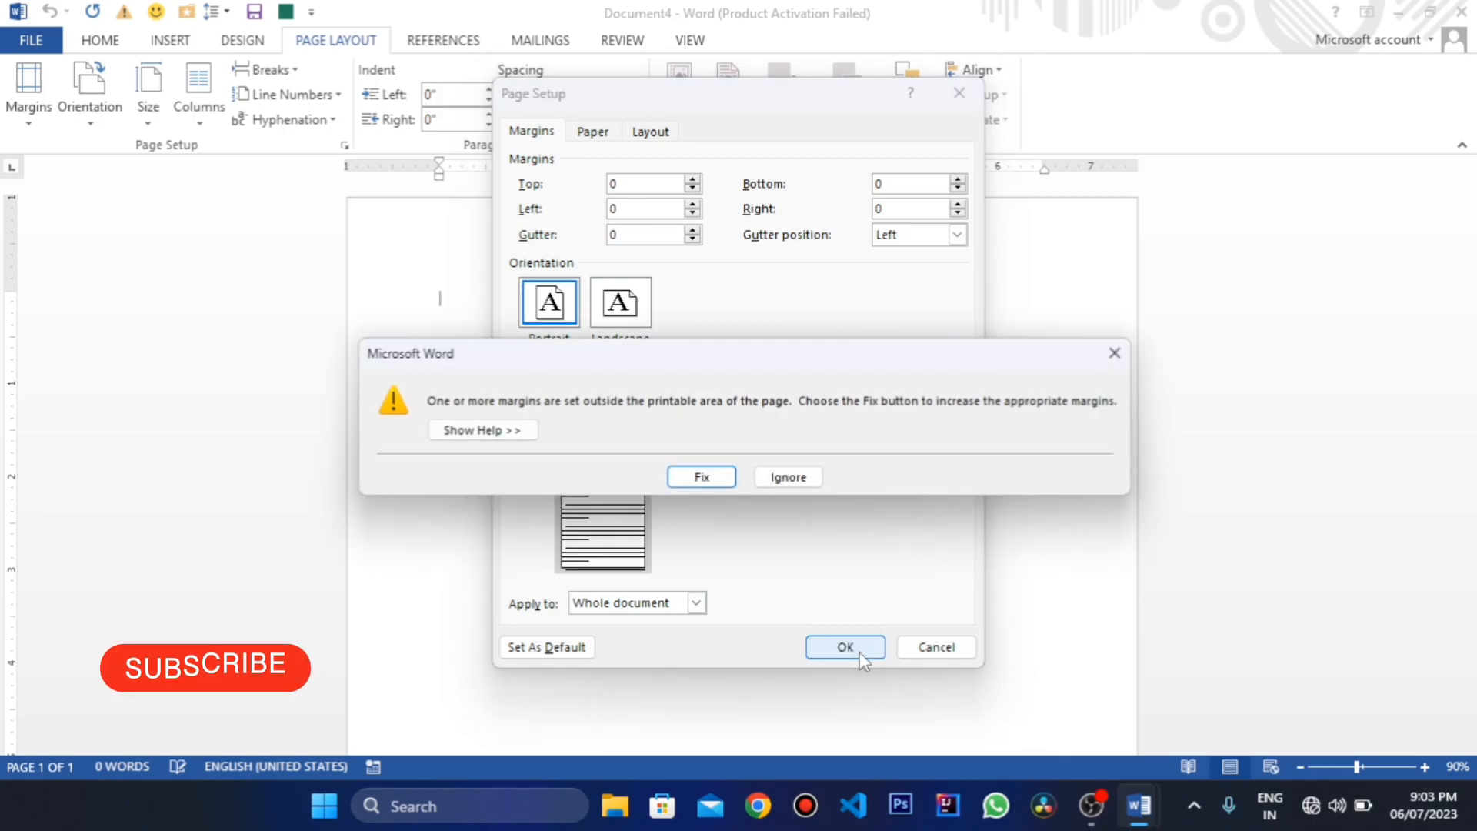
{"action": "left_click", "coordinate": [792, 482]}
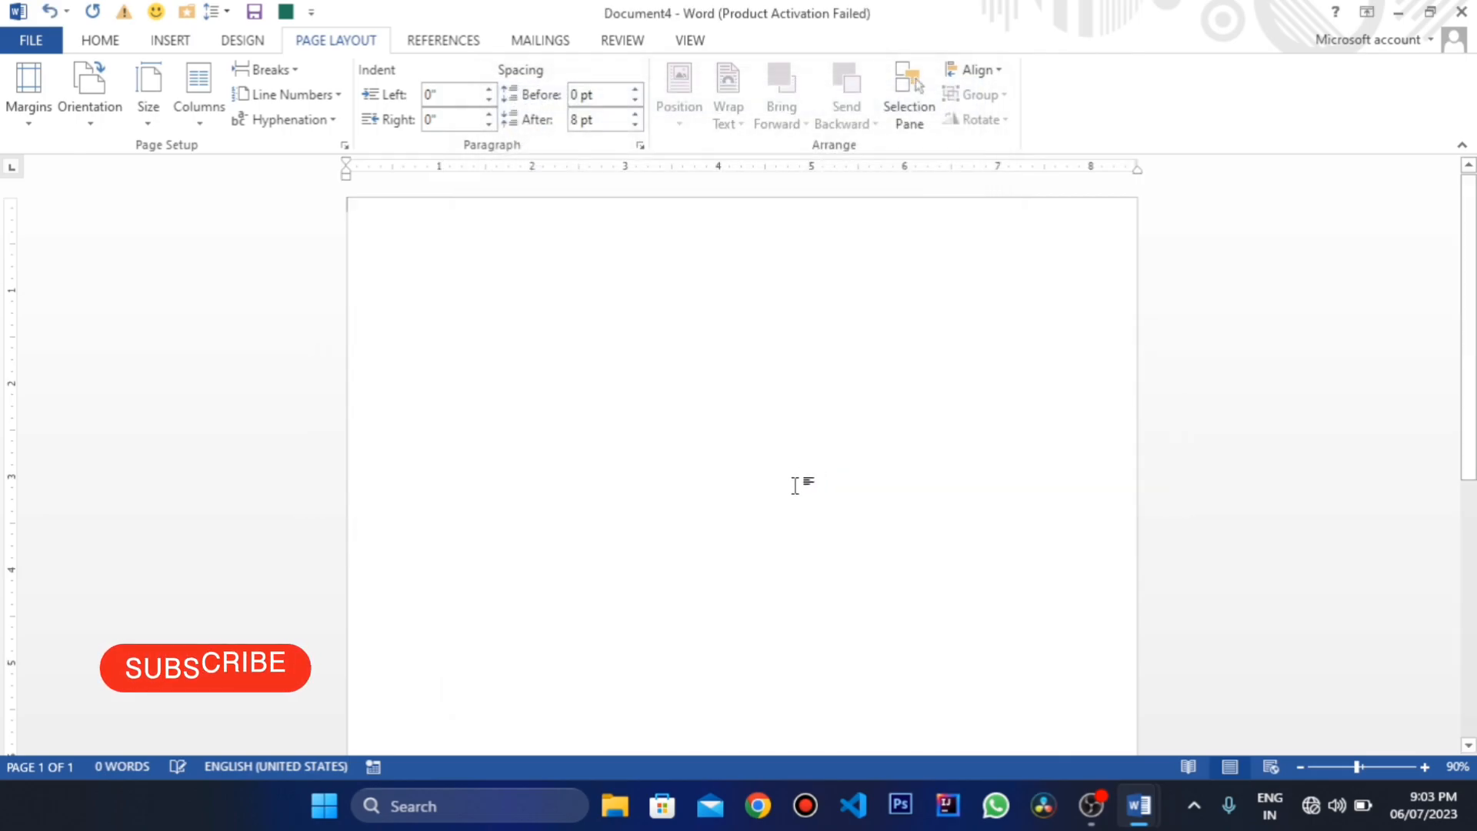
Insert a table with one column and eight rows at the start of the page
{"action": "scroll", "coordinate": [374, 241], "scroll_direction": "up", "scroll_amount": 1}
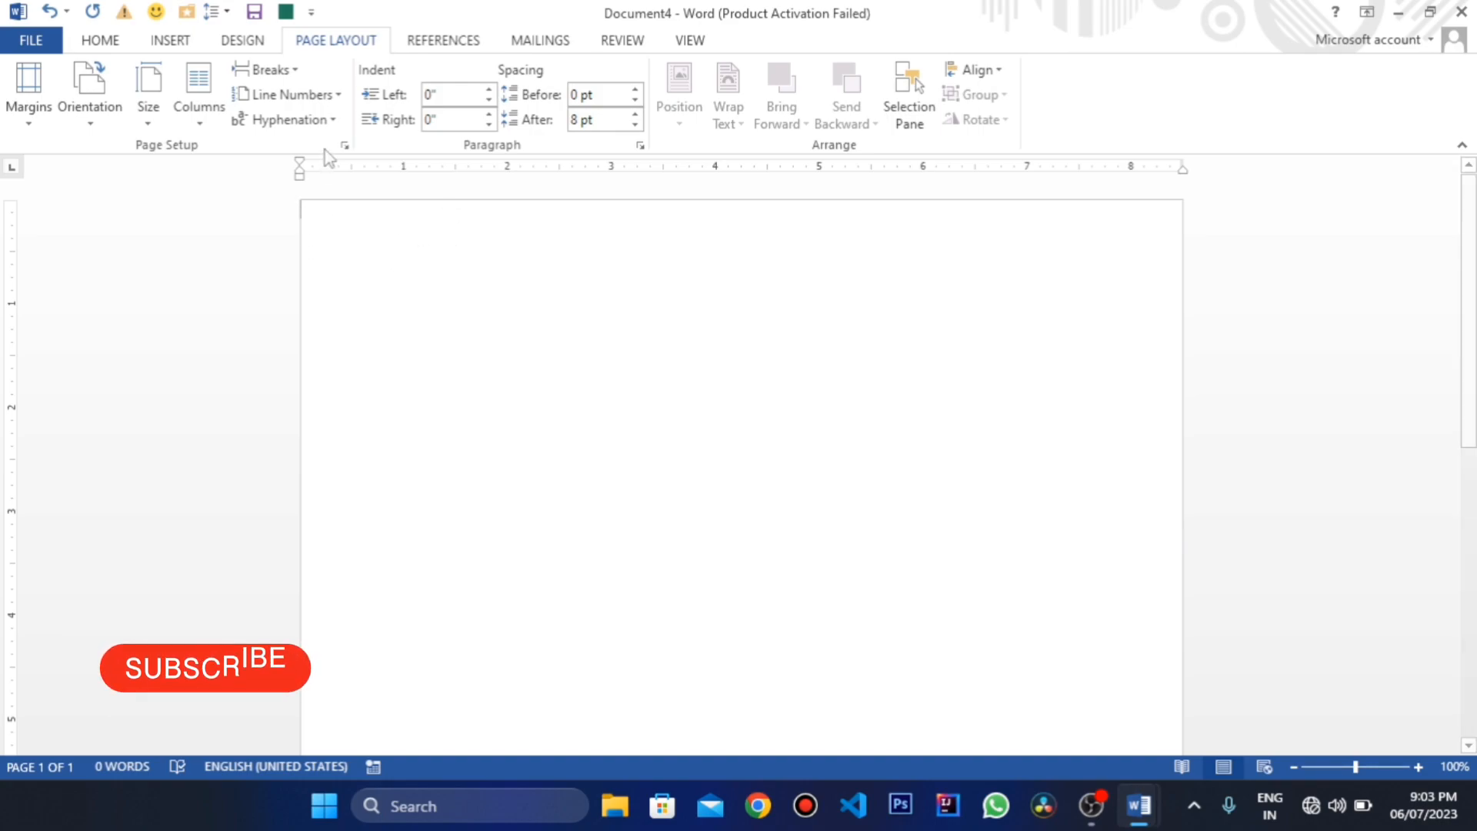
{"action": "left_click", "coordinate": [170, 40]}
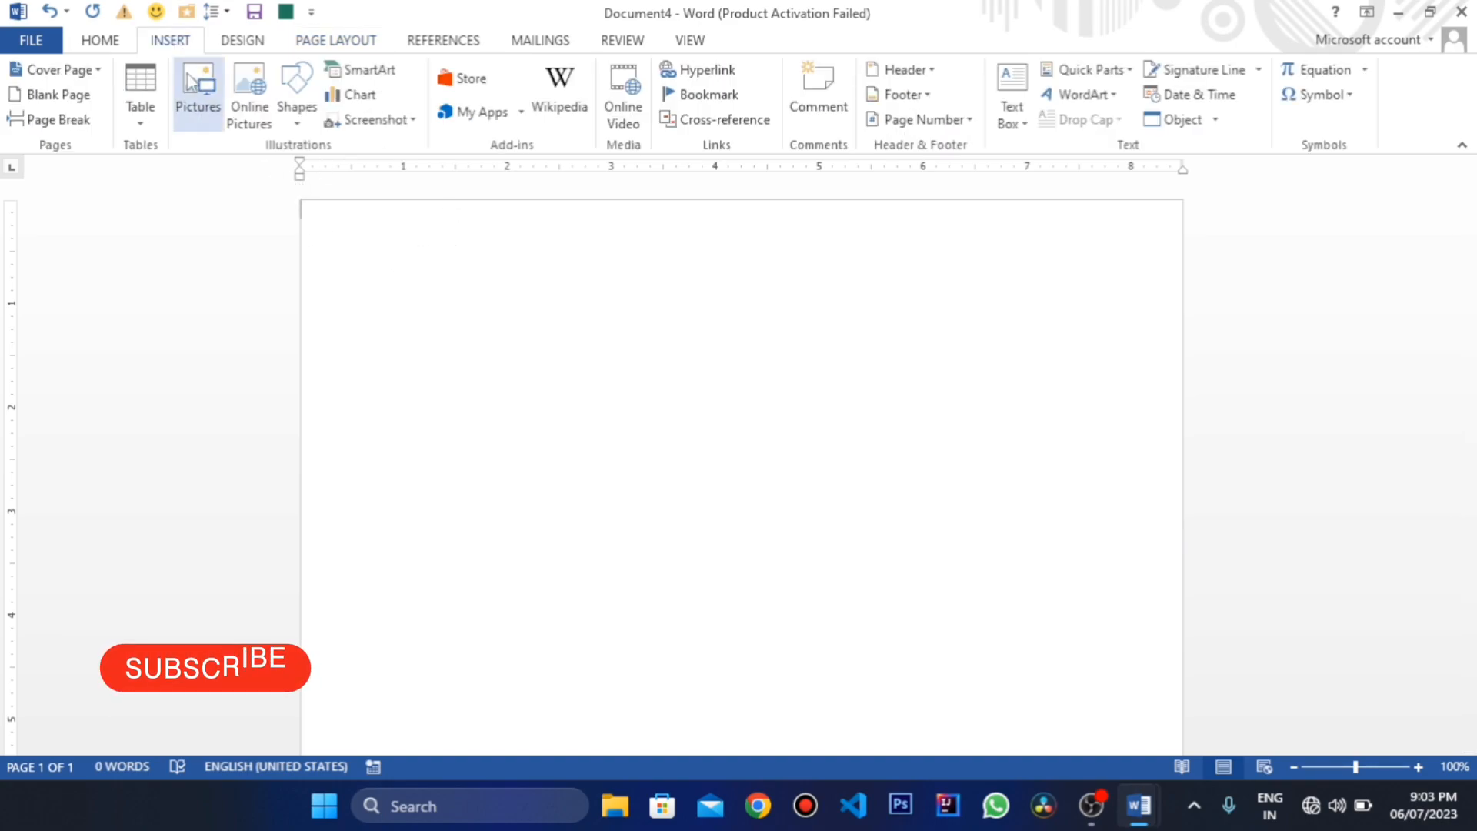
{"action": "left_click", "coordinate": [140, 107]}
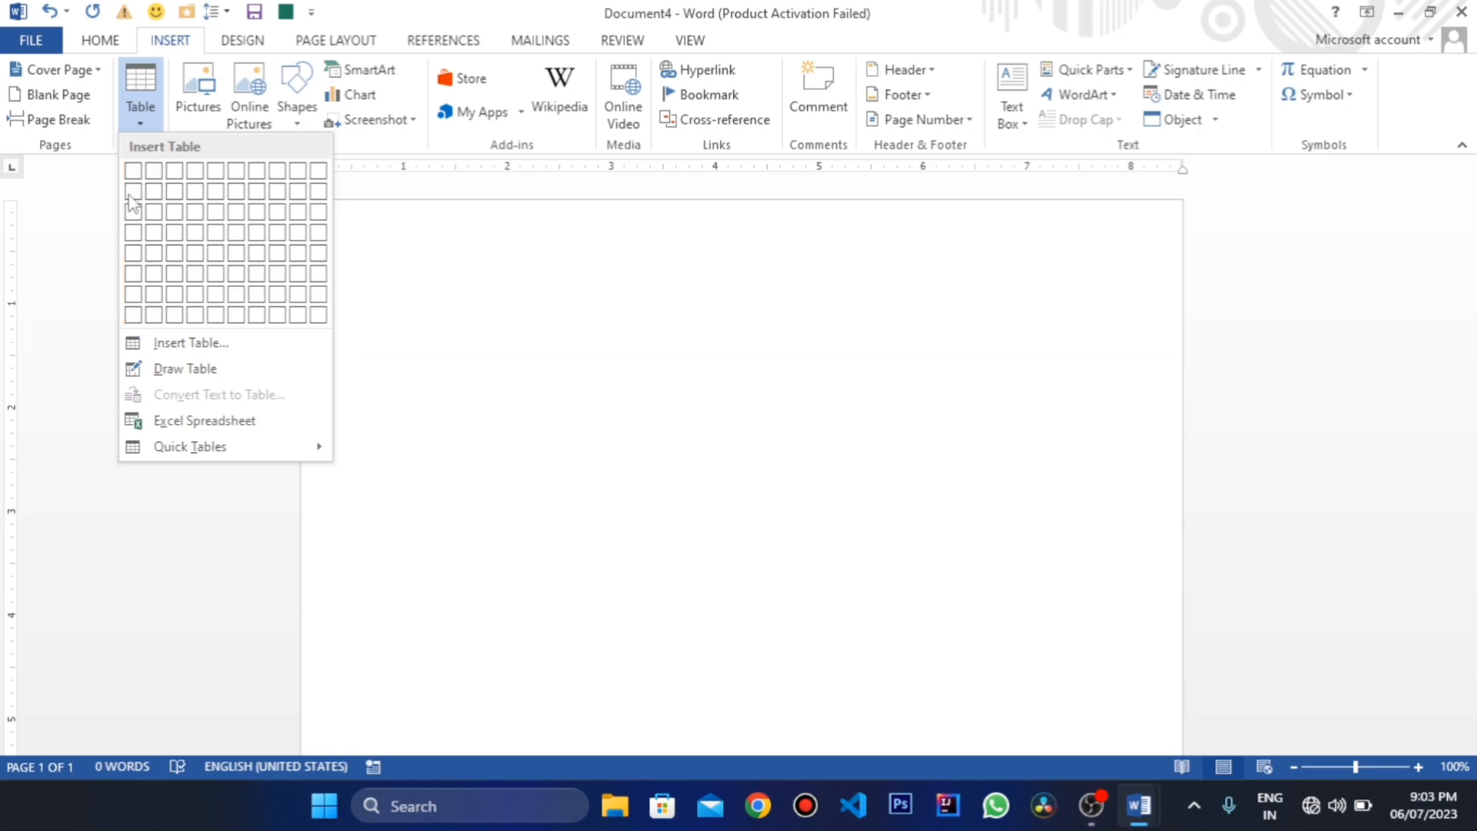
{"action": "left_click", "coordinate": [134, 314]}
Set the height of all eight table rows to 0.37"
{"action": "left_click_drag", "start_coordinate": [344, 214], "coordinate": [846, 353]}
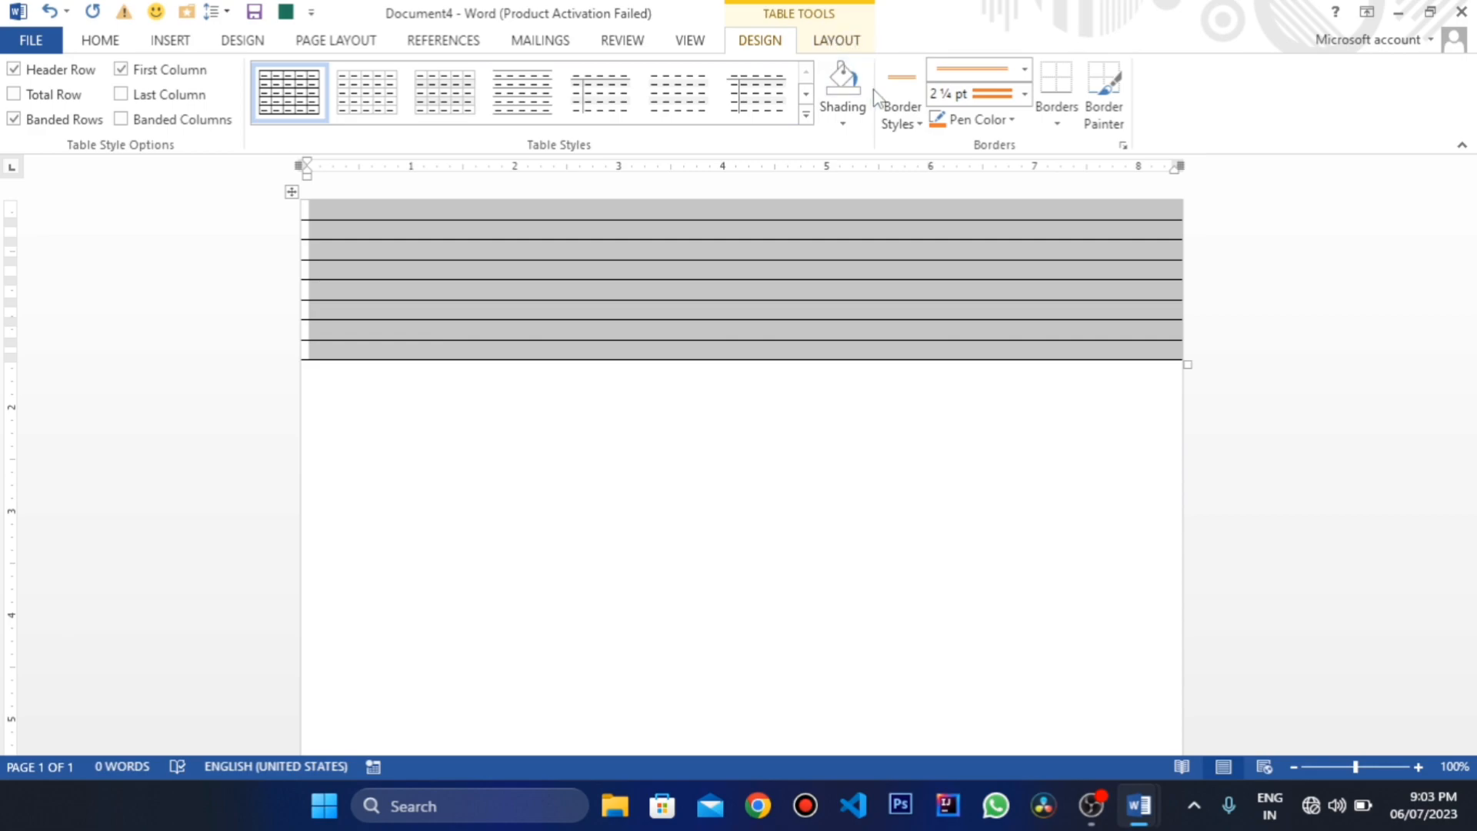
{"action": "left_click", "coordinate": [852, 46]}
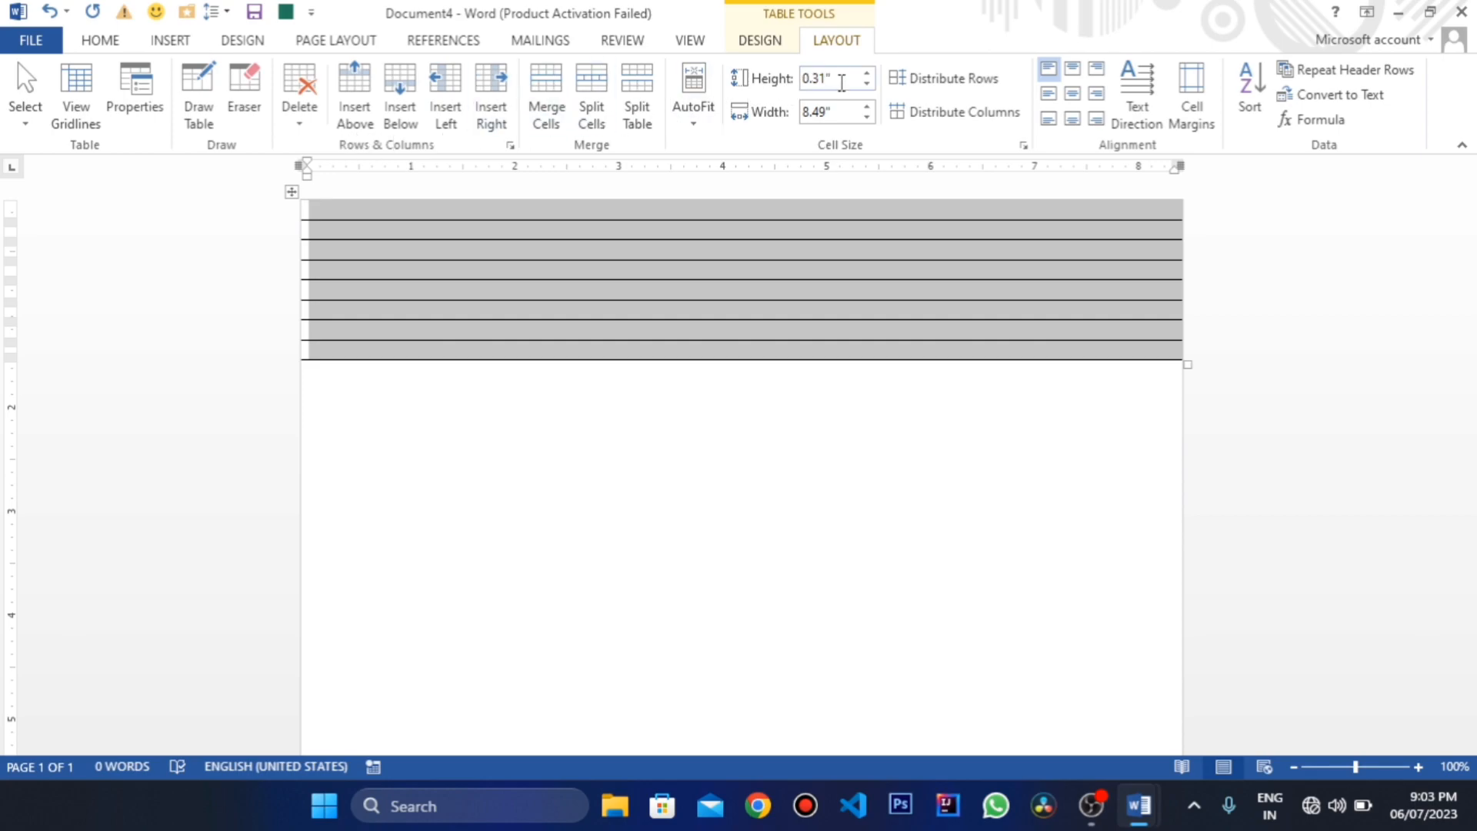
{"action": "left_click", "coordinate": [828, 80]}
{"action": "type", "text": "0"}
{"action": "key", "text": "Return"}
{"action": "left_click", "coordinate": [826, 80]}
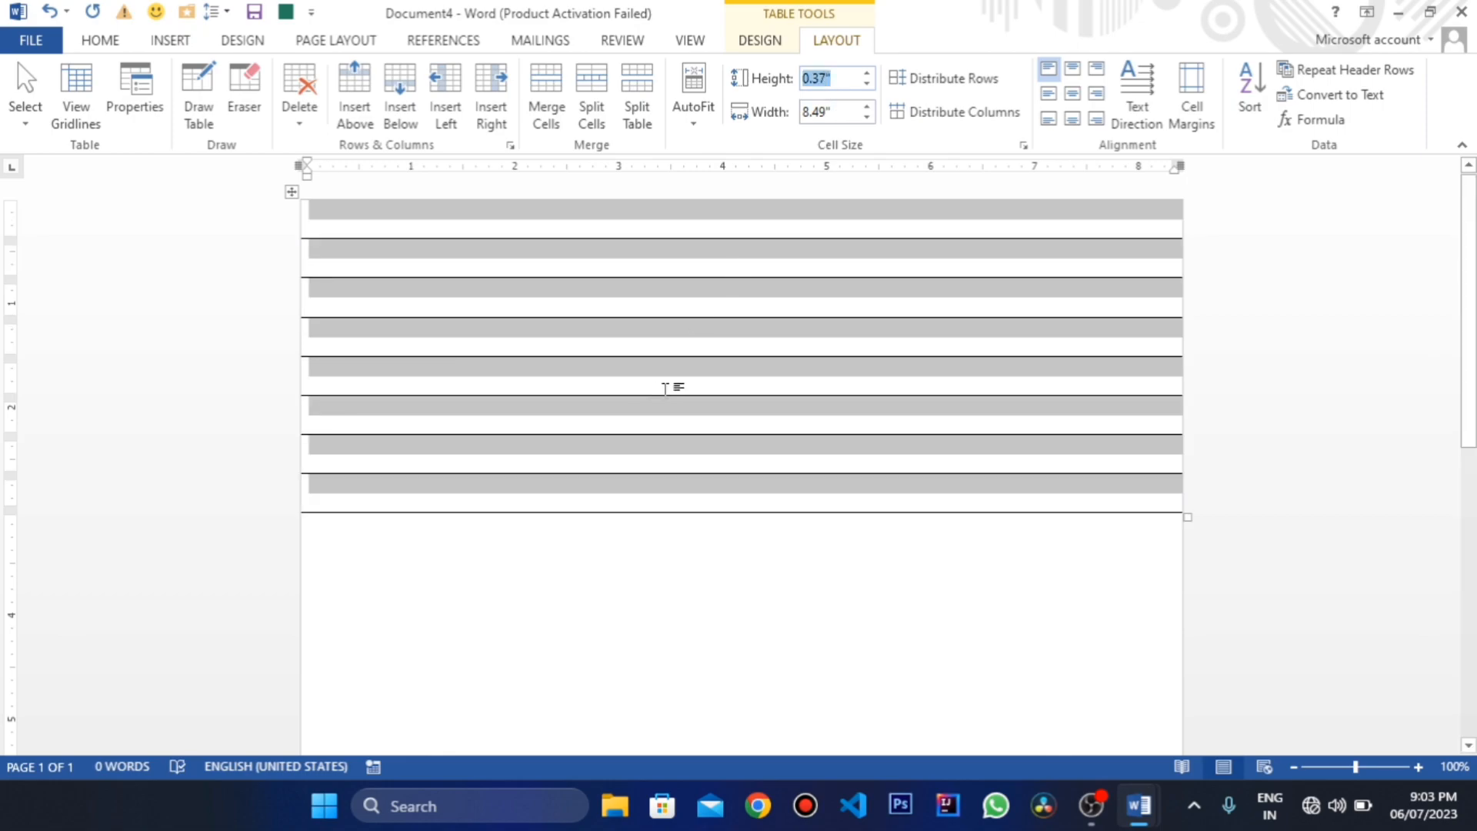
{"action": "left_click", "coordinate": [593, 379]}
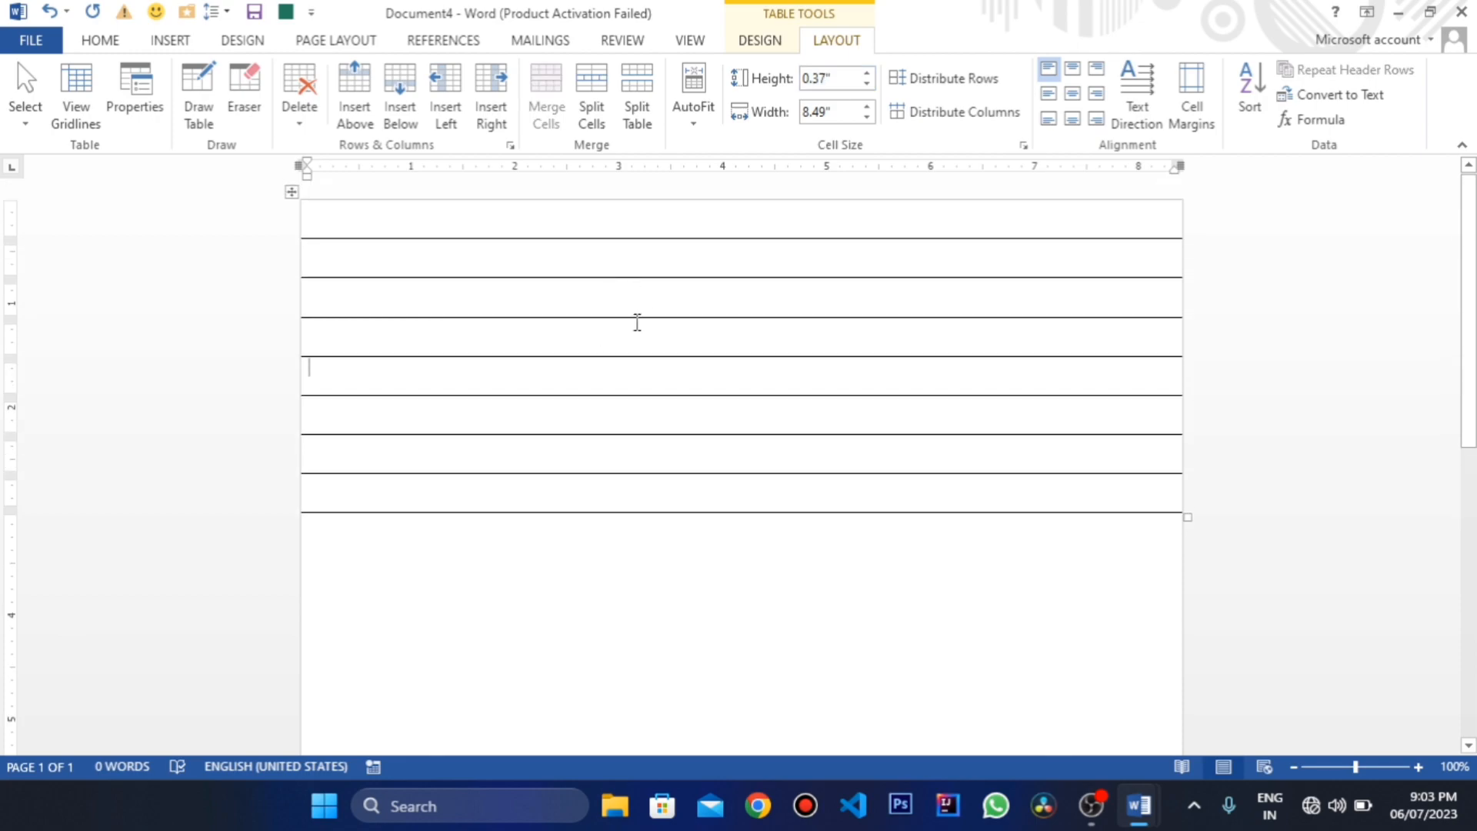
Extend the table by inserting rows below twice, based on all seven rows beneath the first one
{"action": "scroll", "coordinate": [702, 353], "scroll_direction": "down", "scroll_amount": 4}
{"action": "scroll", "coordinate": [706, 356], "scroll_direction": "down", "scroll_amount": 2}
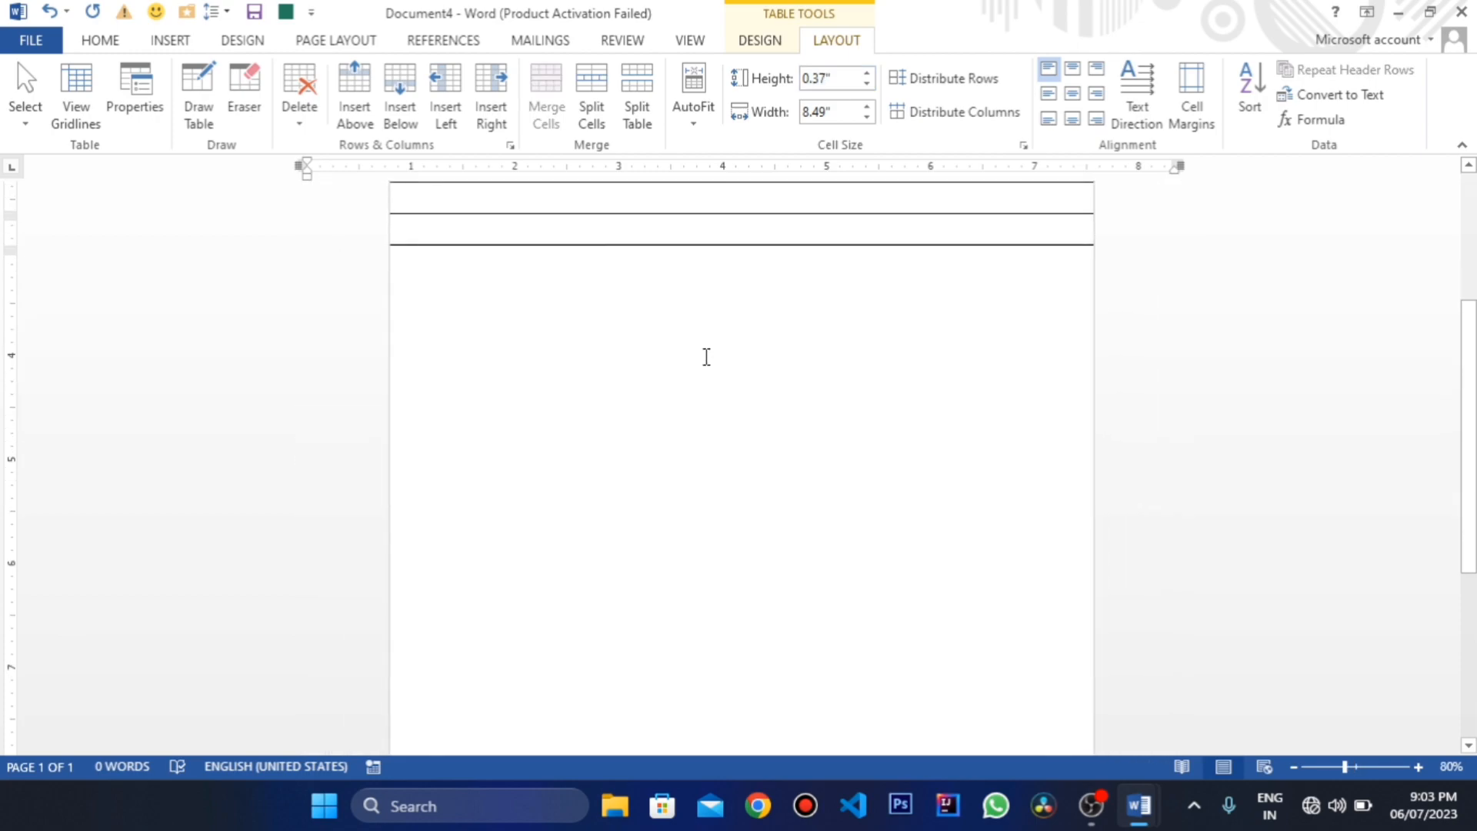
{"action": "scroll", "coordinate": [706, 356], "scroll_direction": "down", "scroll_amount": 2}
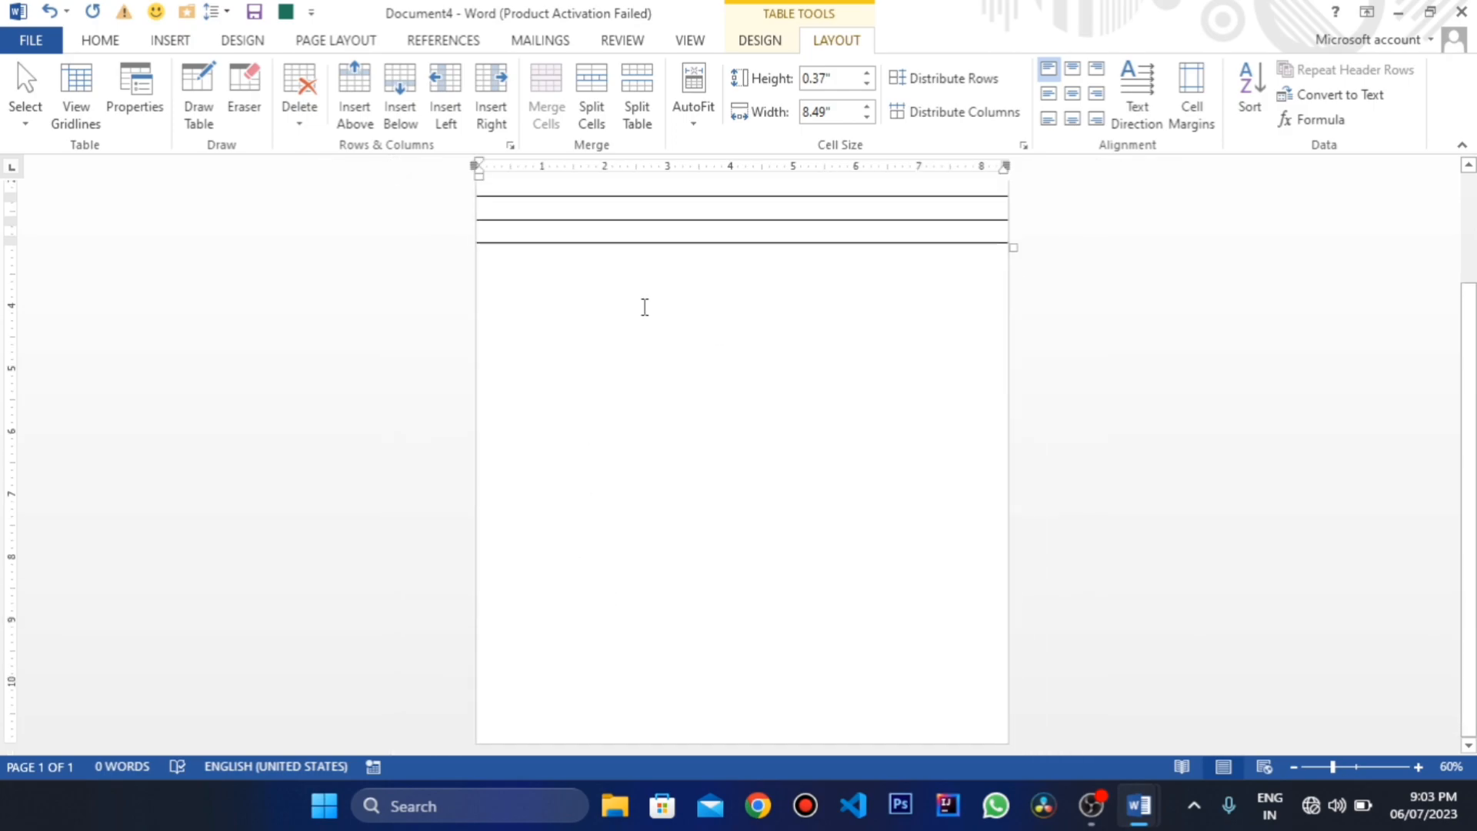
{"action": "scroll", "coordinate": [643, 307], "scroll_direction": "up", "scroll_amount": 3}
{"action": "left_click_drag", "start_coordinate": [522, 228], "coordinate": [893, 374]}
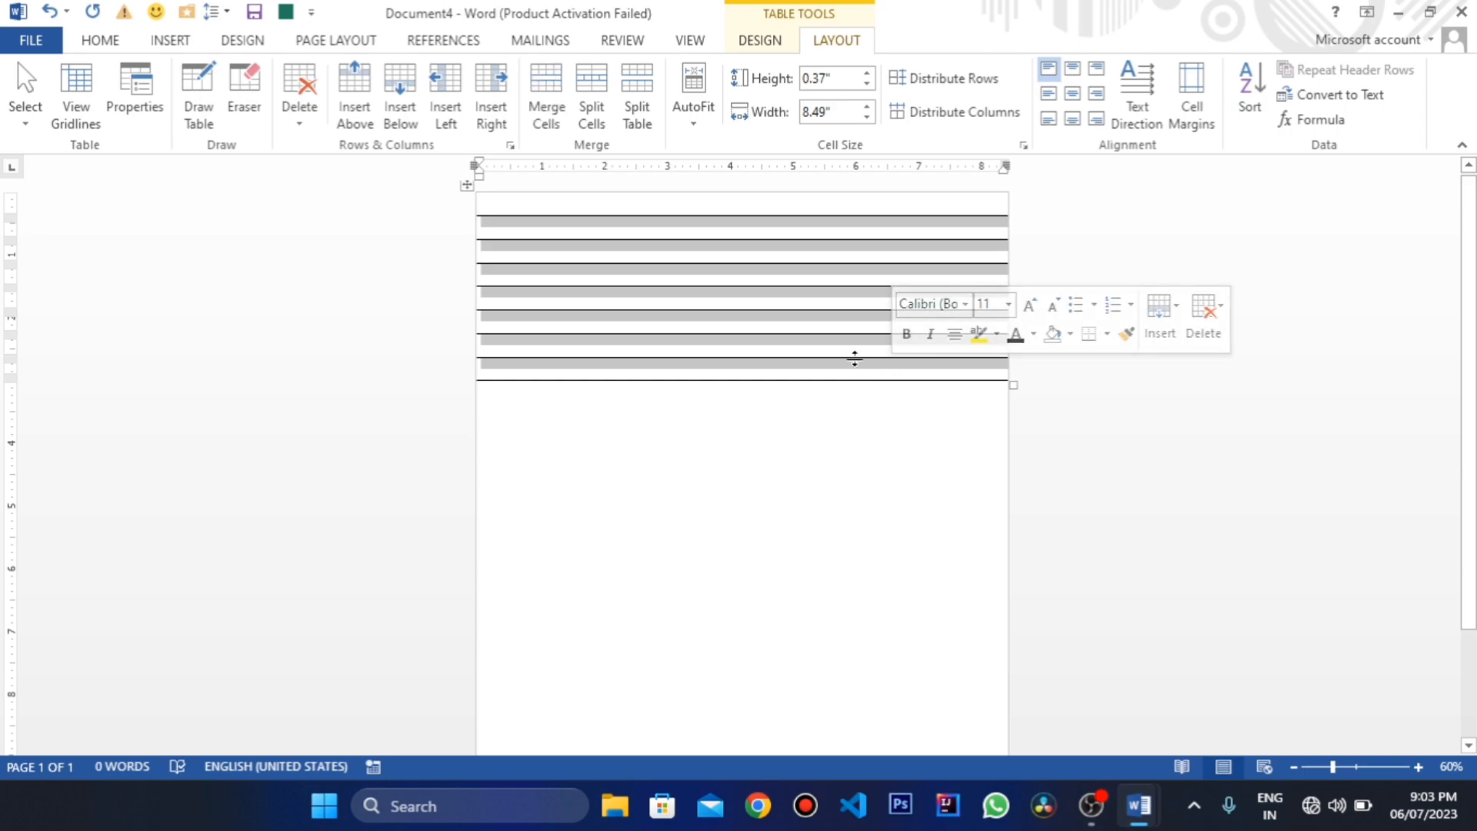
{"action": "left_click", "coordinate": [400, 102]}
{"action": "left_click", "coordinate": [400, 102]}
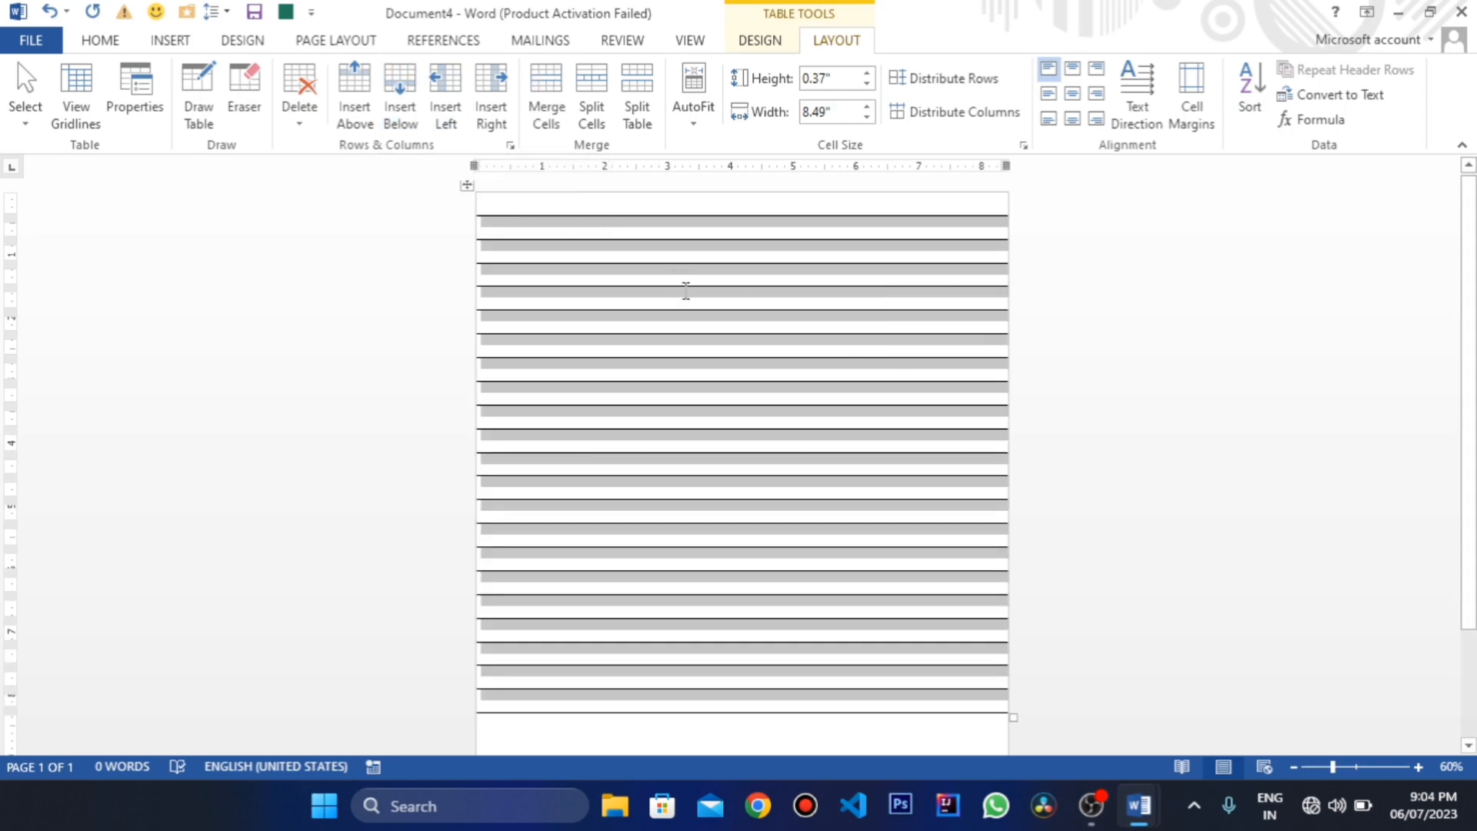
Insert rows below the table's last four rows twice, and undo the second insertion
{"action": "scroll", "coordinate": [682, 287], "scroll_direction": "down", "scroll_amount": 3}
{"action": "left_click_drag", "start_coordinate": [511, 499], "coordinate": [770, 588]}
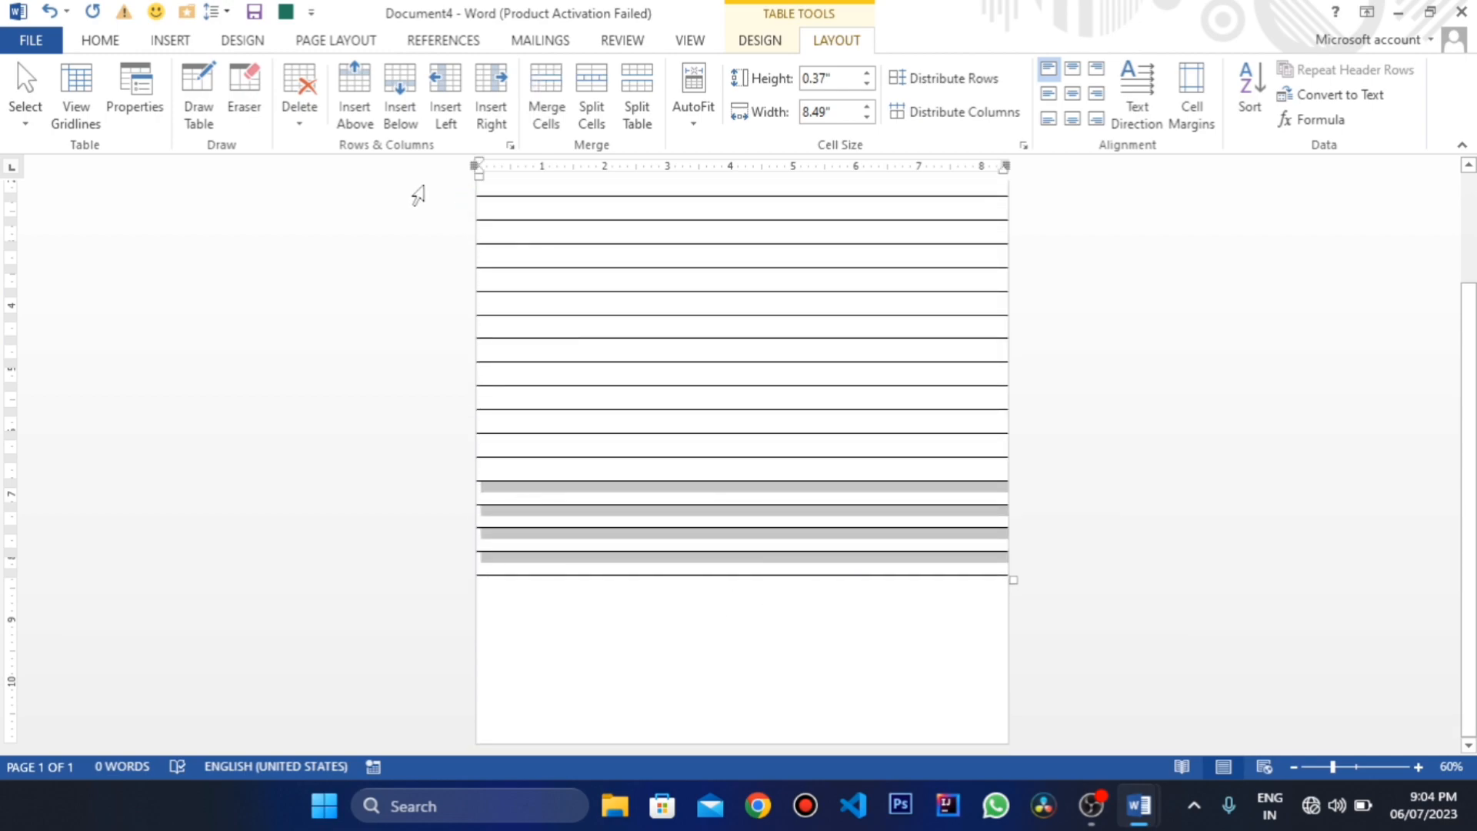
{"action": "left_click", "coordinate": [400, 103]}
{"action": "left_click", "coordinate": [400, 103]}
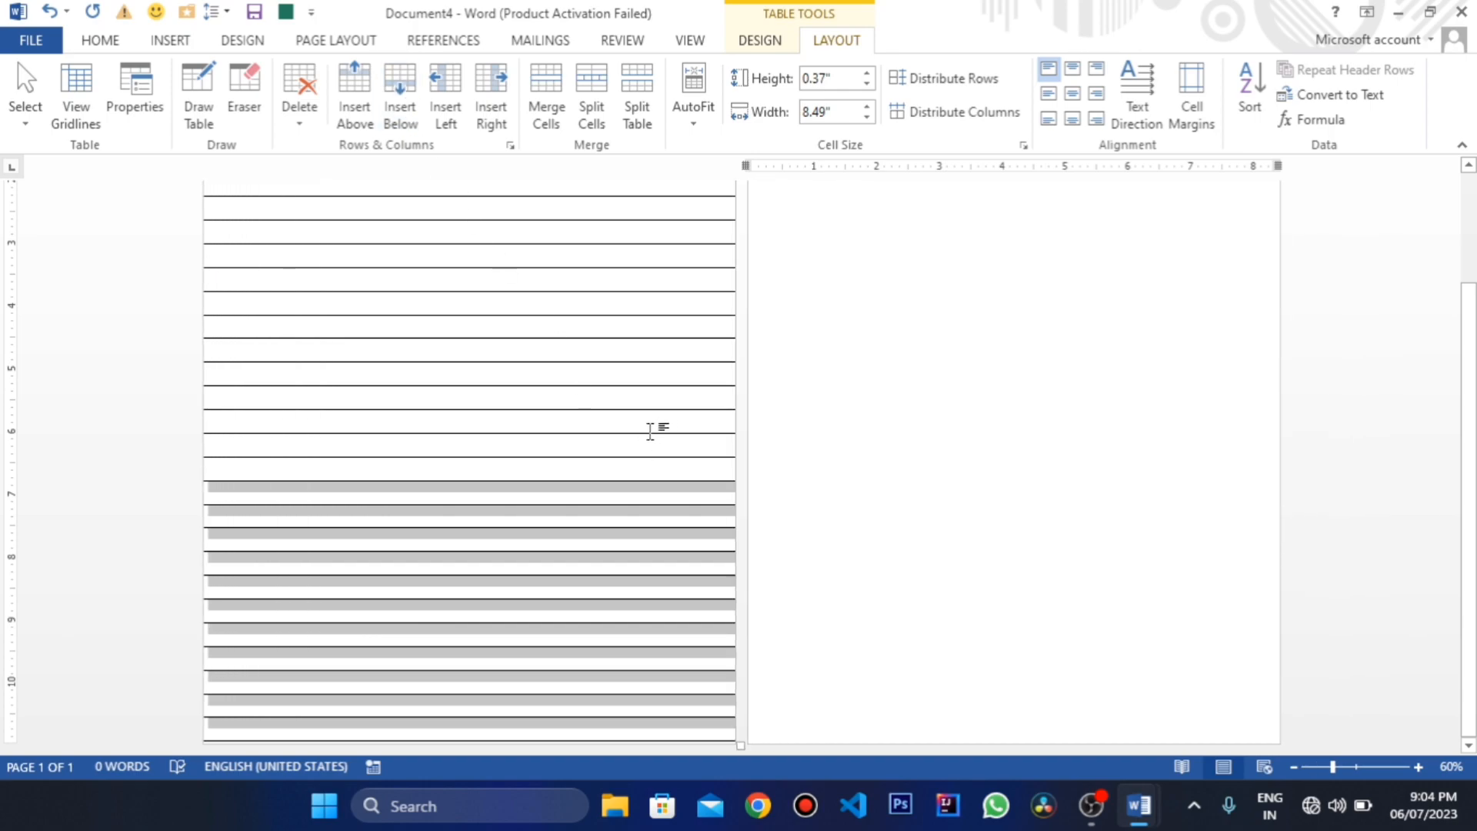
{"action": "scroll", "coordinate": [648, 442], "scroll_direction": "up", "scroll_amount": 3}
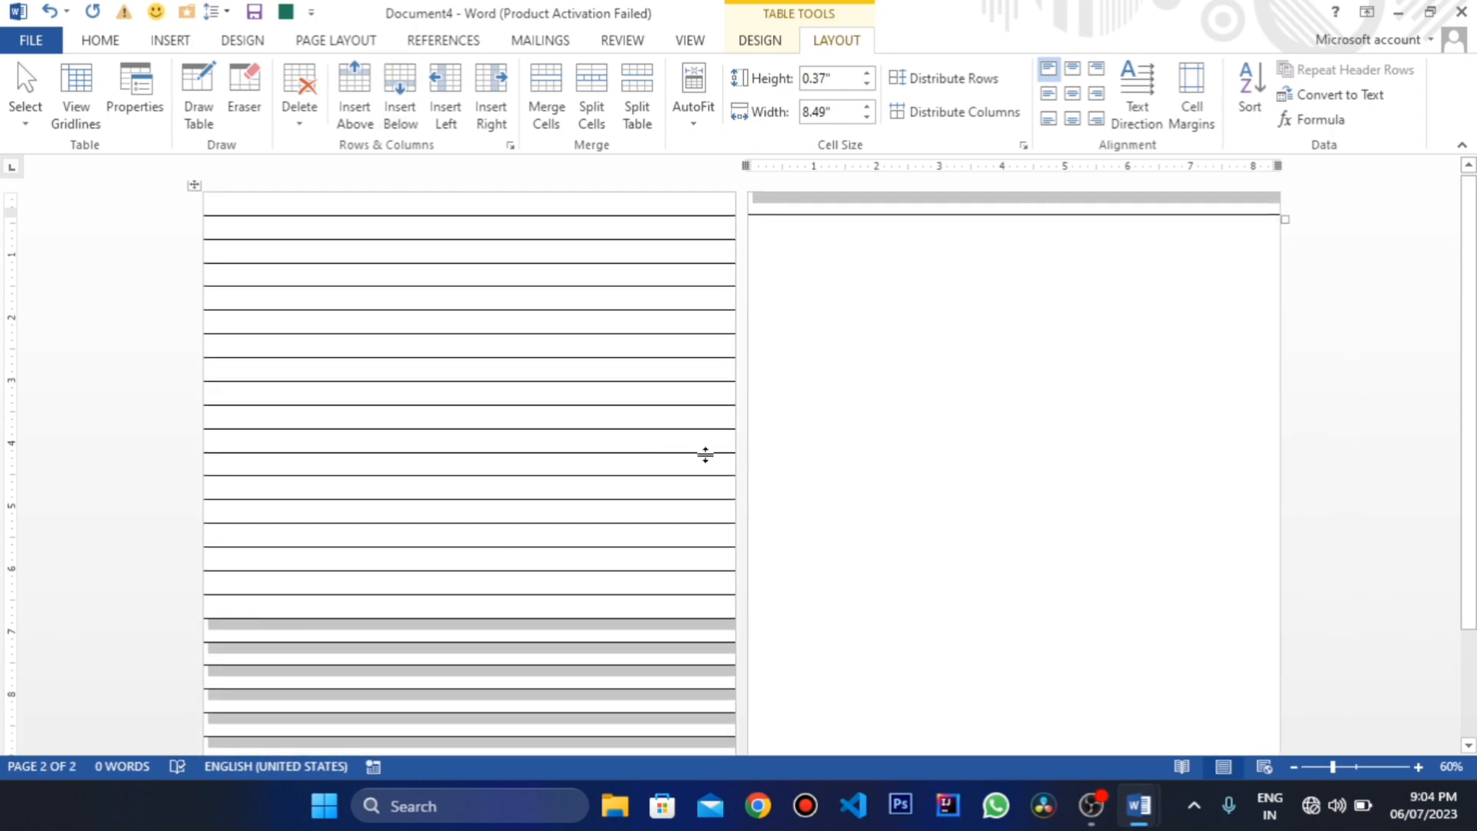
{"action": "key", "text": "ctrl+z"}
{"action": "left_click", "coordinate": [627, 604]}
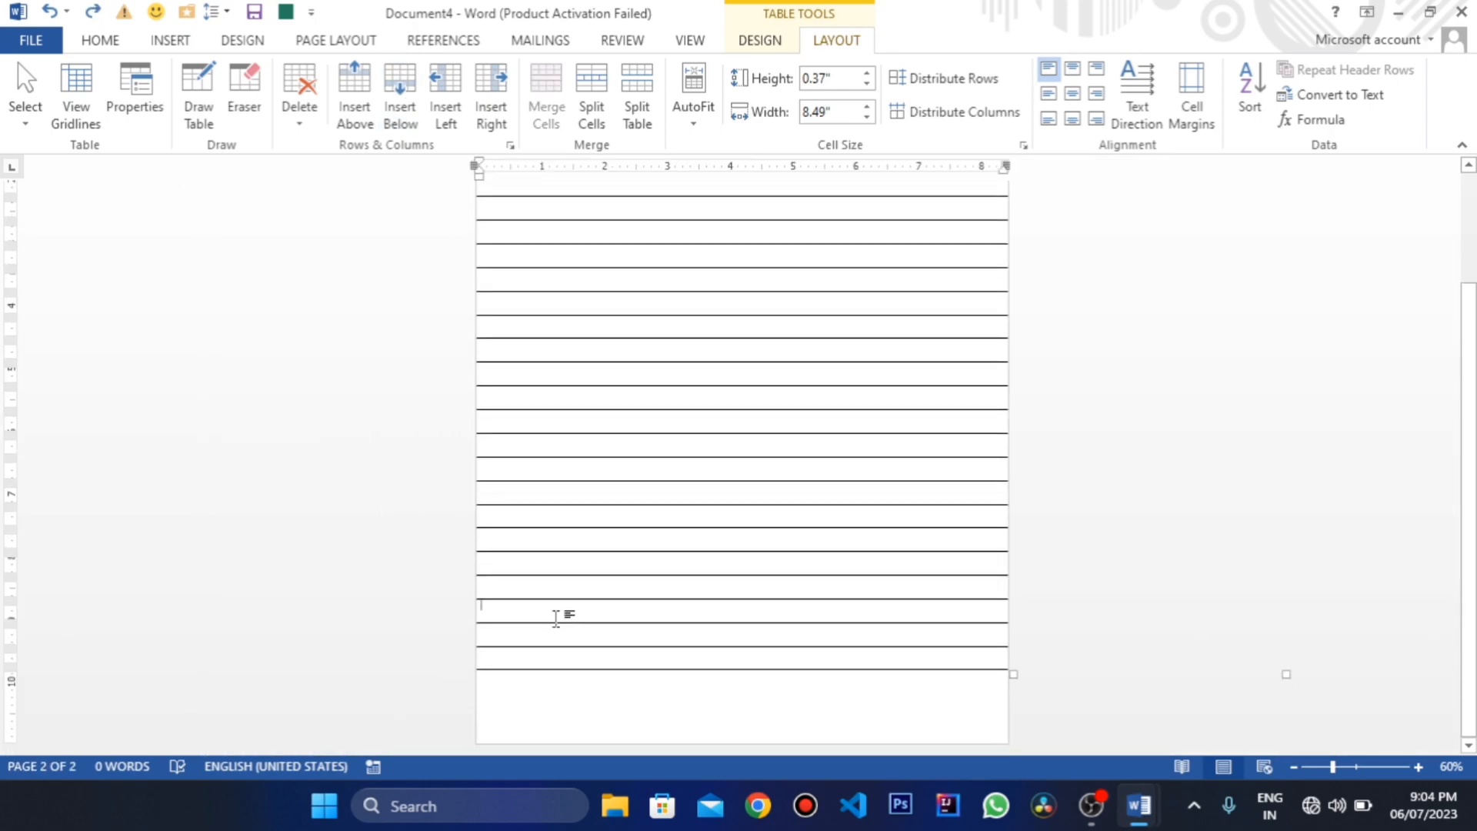
Insert four more rows at the table's end and delete the single row that spills onto the second page
{"action": "left_click_drag", "start_coordinate": [536, 583], "coordinate": [762, 682]}
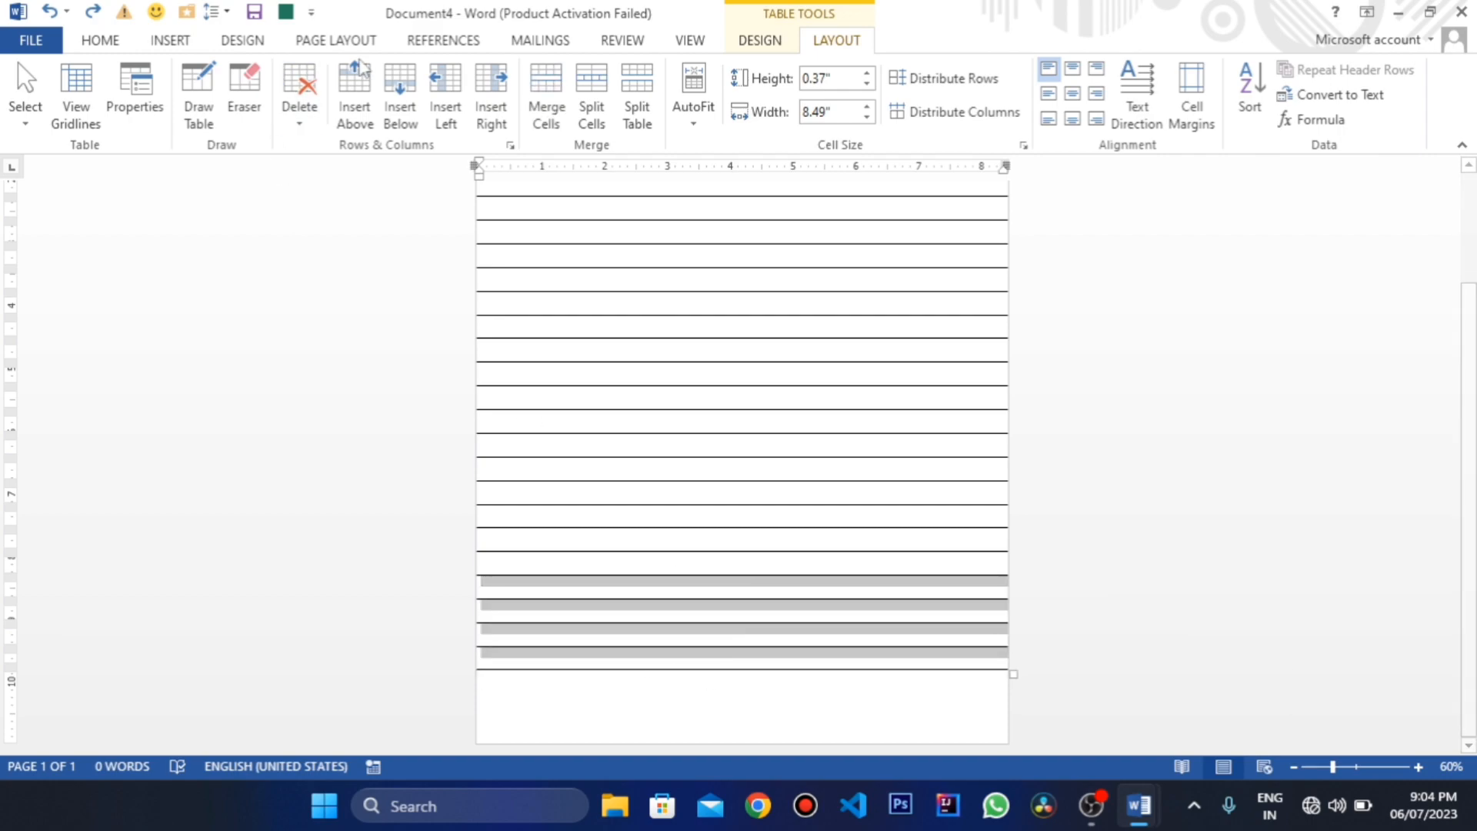
{"action": "left_click", "coordinate": [400, 96]}
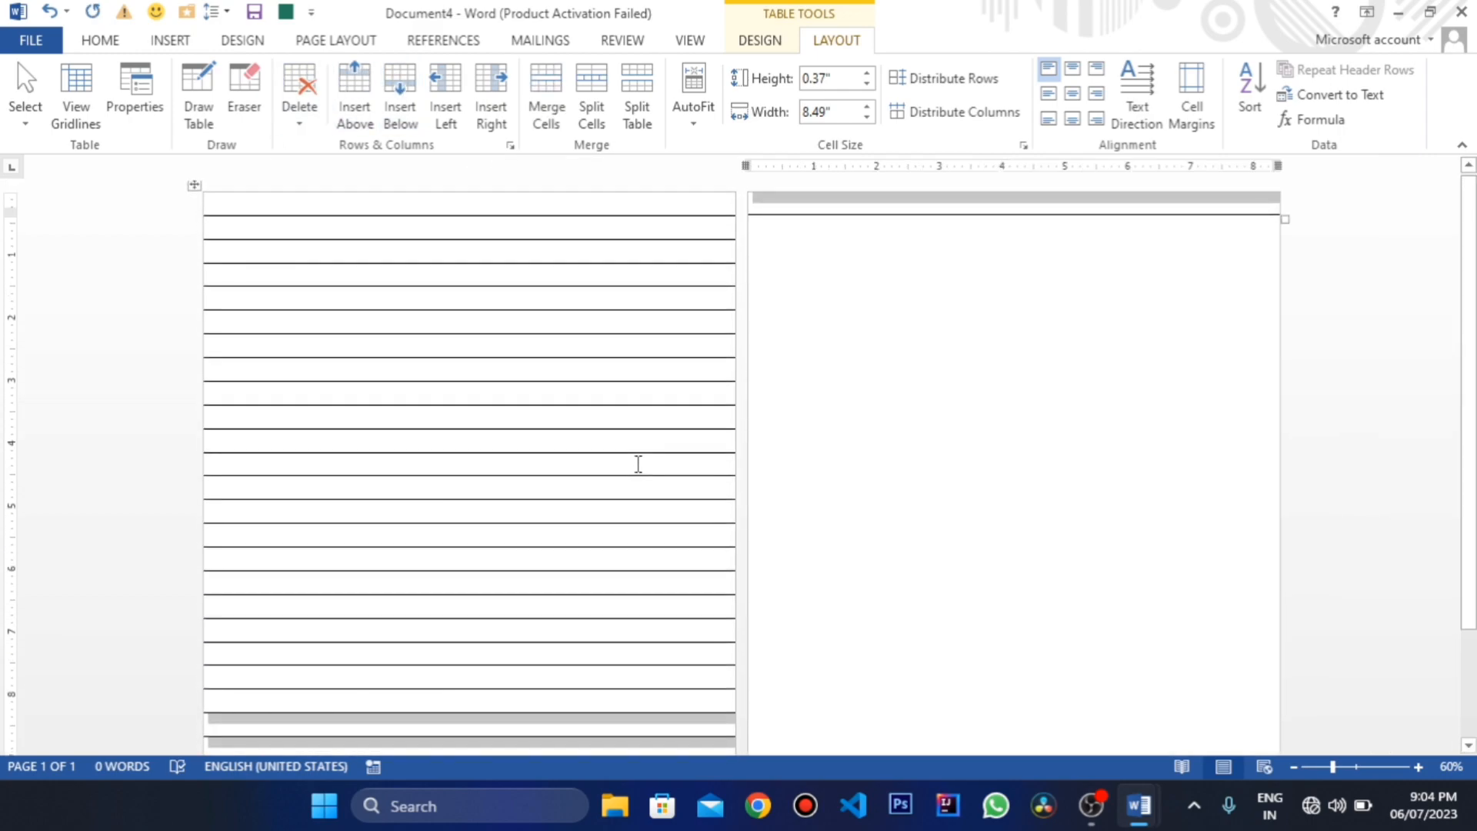
{"action": "left_click", "coordinate": [893, 209]}
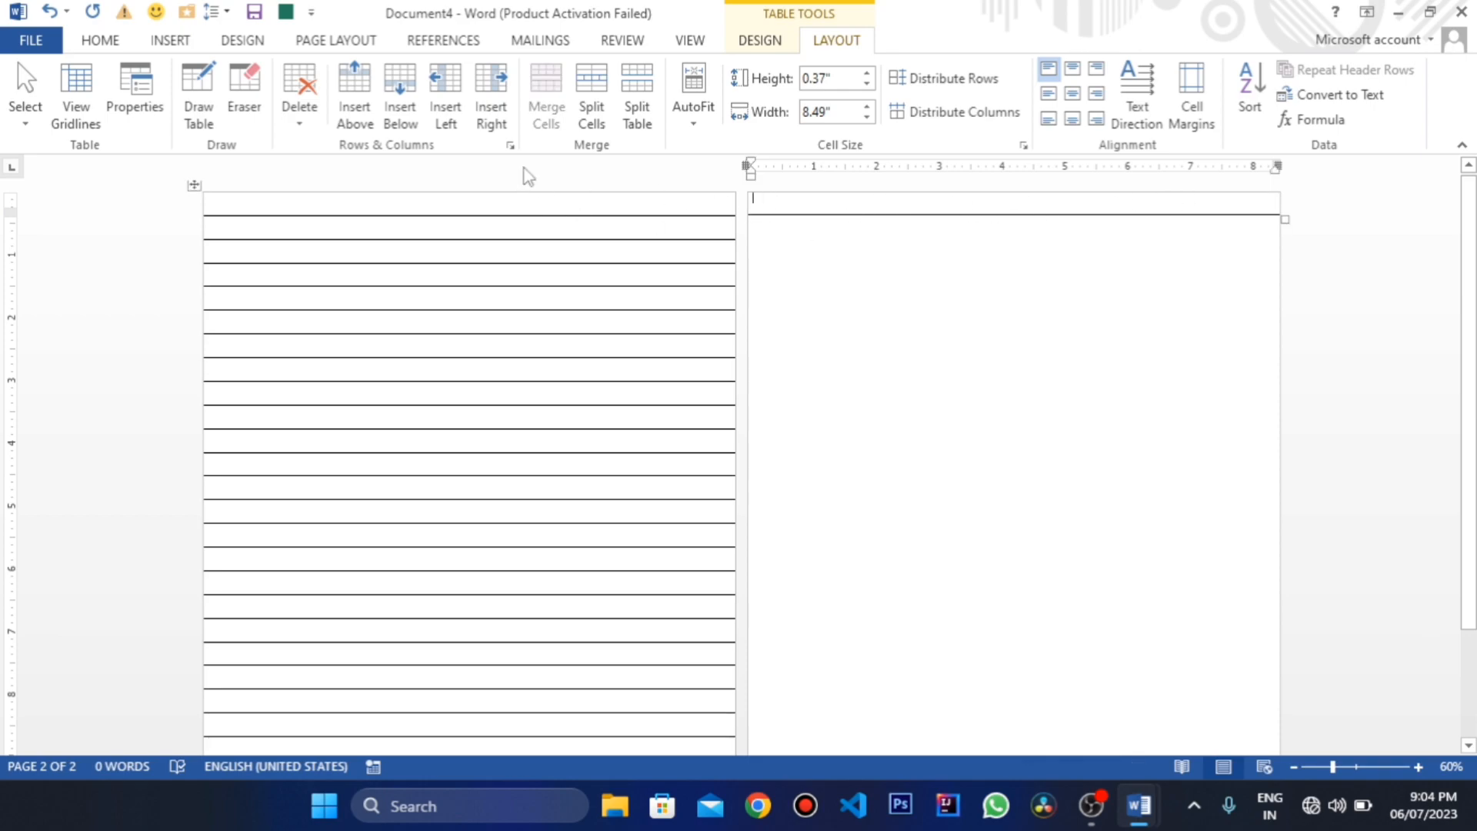
{"action": "left_click", "coordinate": [296, 121]}
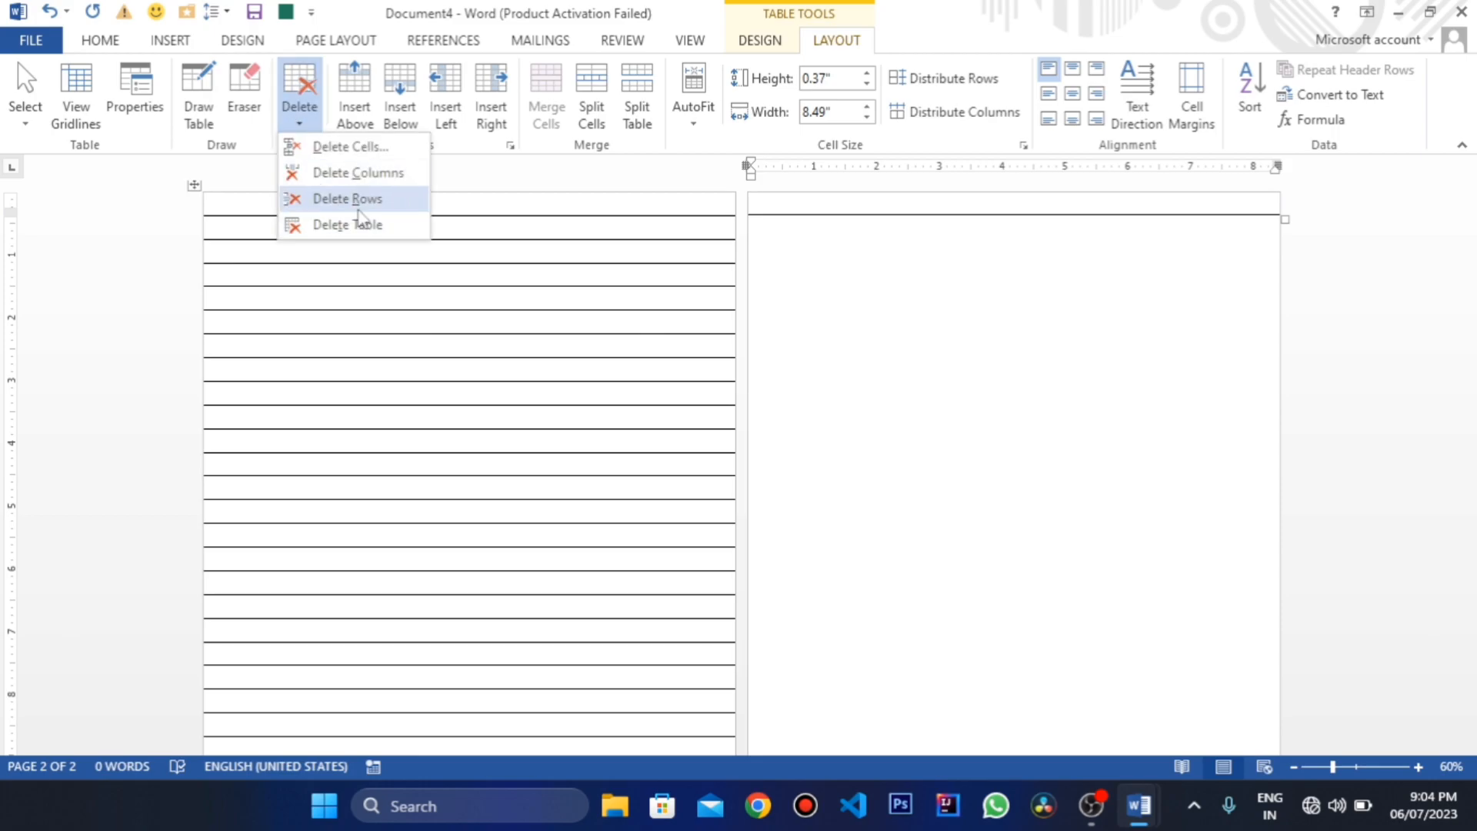
{"action": "left_click", "coordinate": [346, 198]}
Enlarge the table's first row to a height of about 1.2 inches to form the page header
{"action": "scroll", "coordinate": [402, 399], "scroll_direction": "down", "scroll_amount": 1}
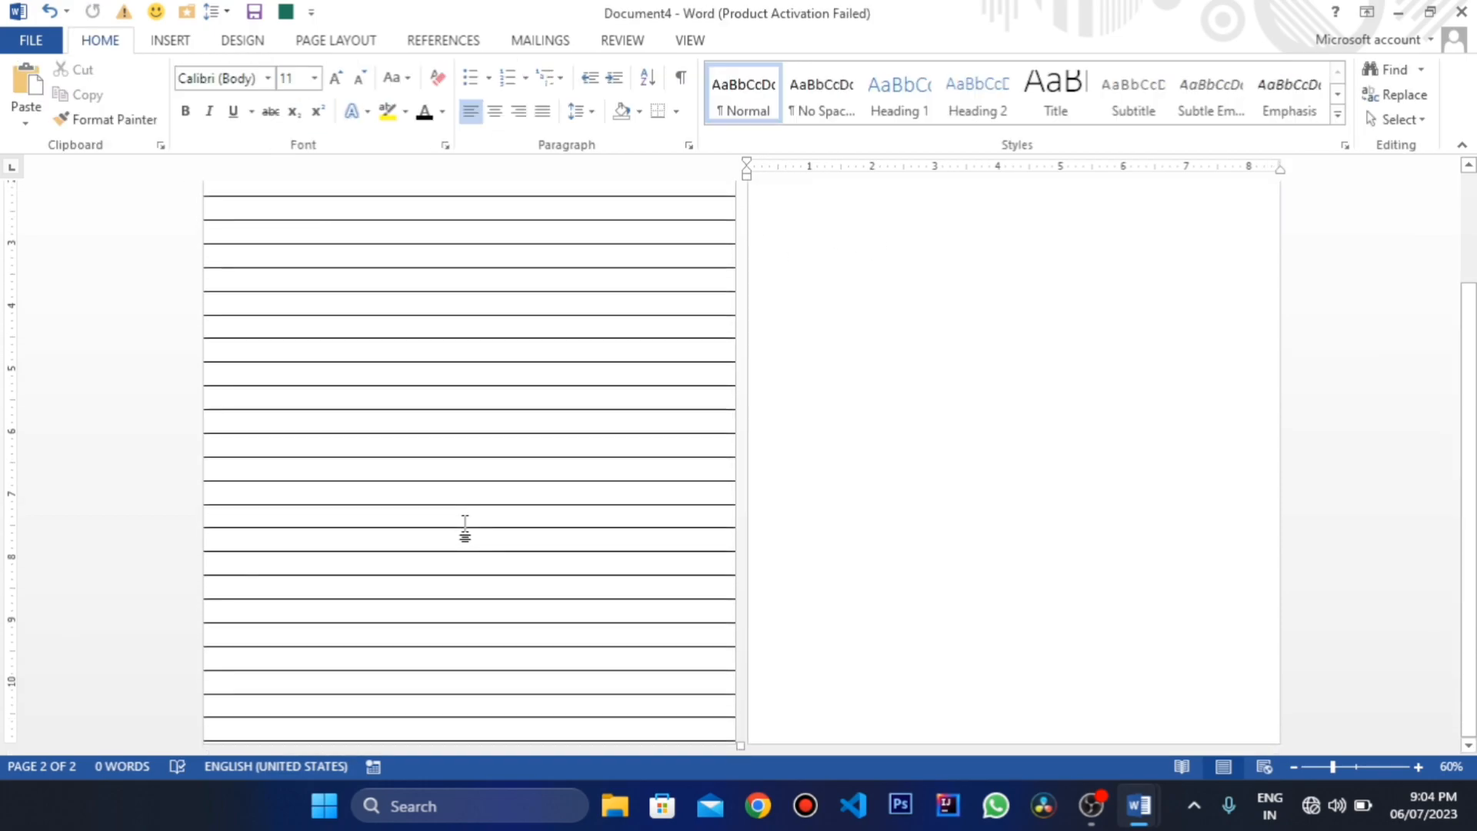
{"action": "scroll", "coordinate": [402, 623], "scroll_direction": "down", "scroll_amount": 1}
{"action": "scroll", "coordinate": [406, 626], "scroll_direction": "up", "scroll_amount": 1}
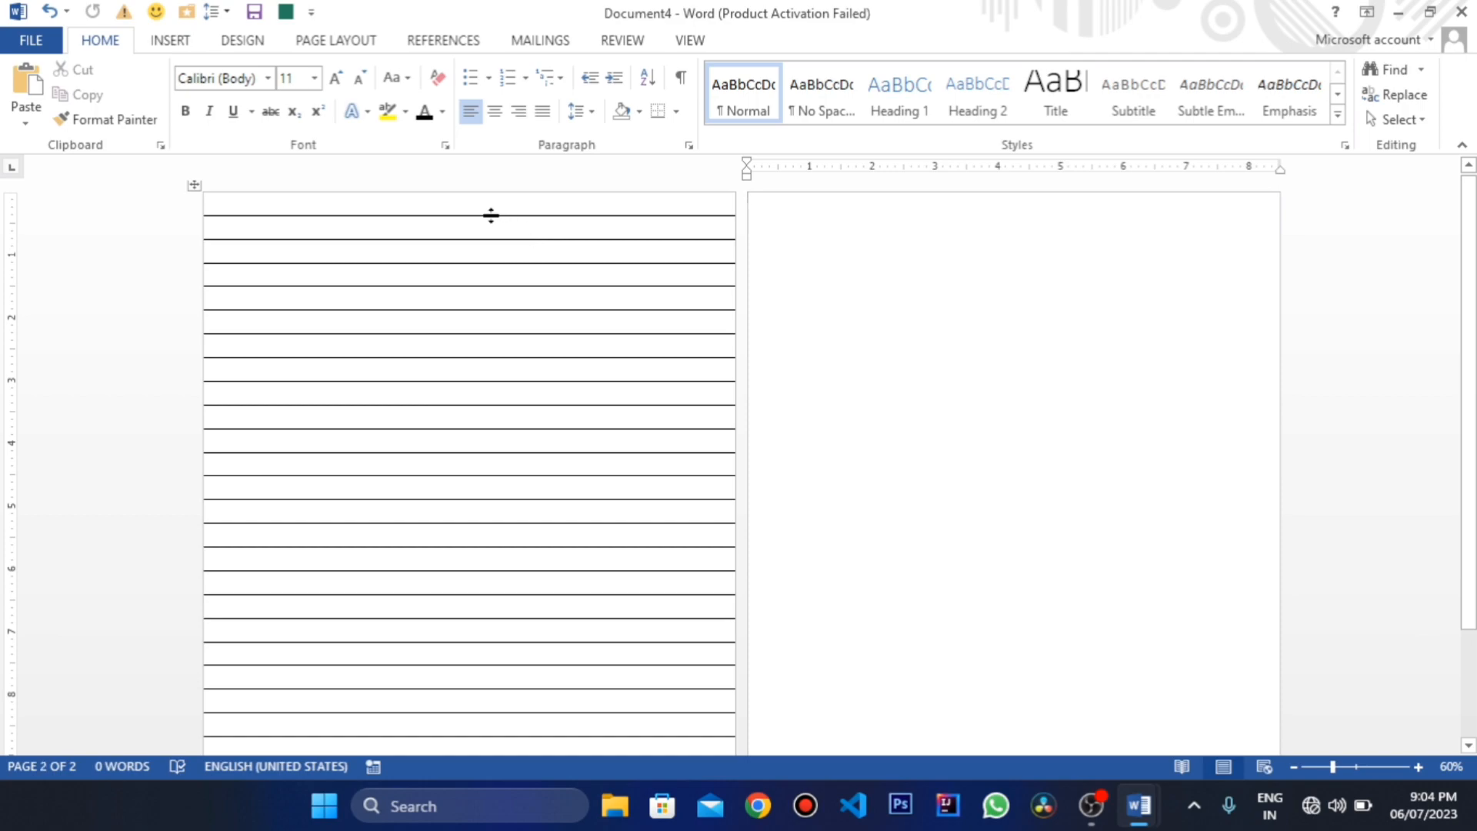
{"action": "left_click_drag", "start_coordinate": [494, 217], "coordinate": [509, 267]}
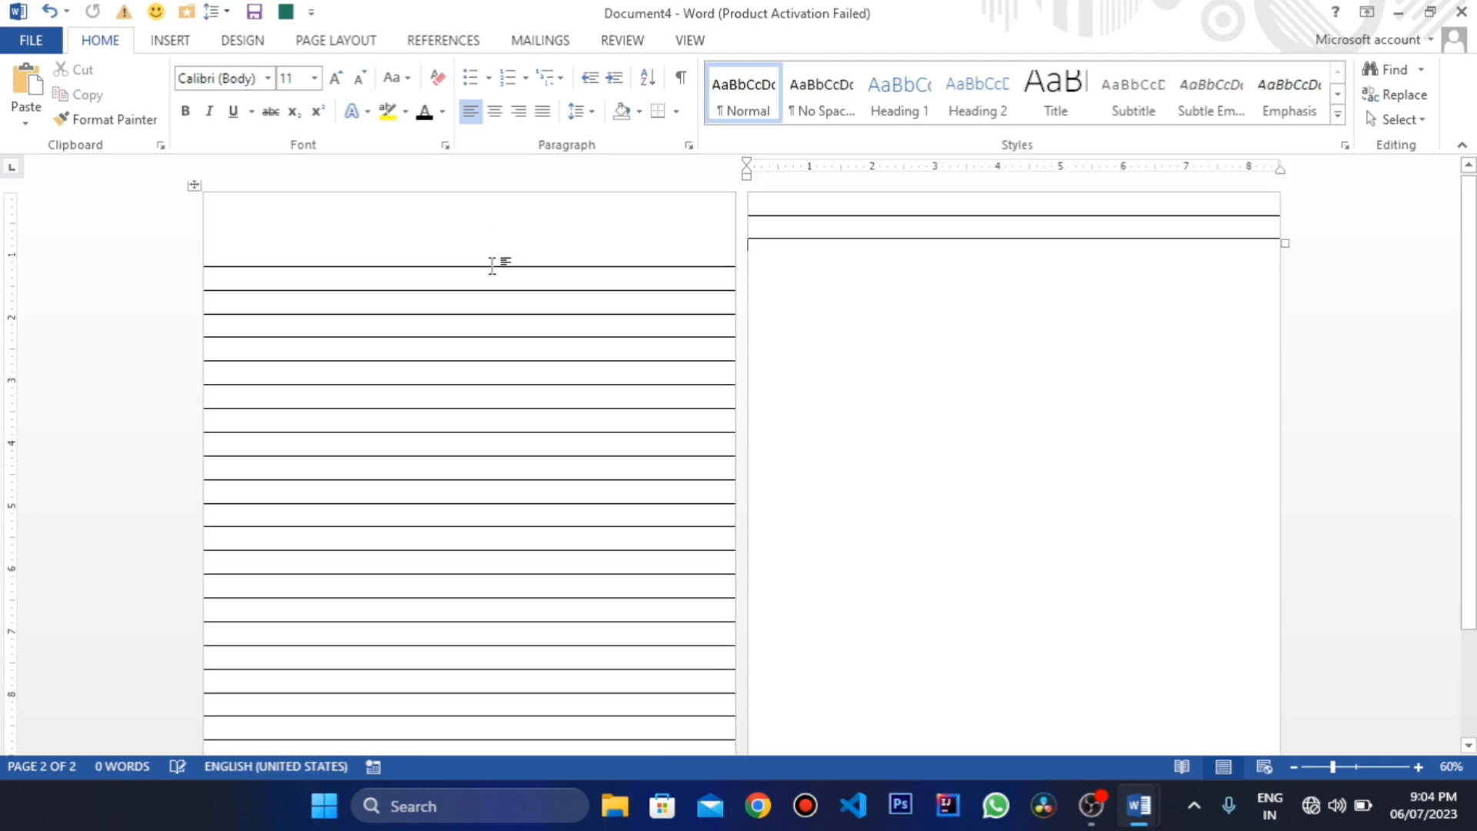
Delete the two table rows that spill onto the second page
{"action": "left_click_drag", "start_coordinate": [794, 213], "coordinate": [874, 226]}
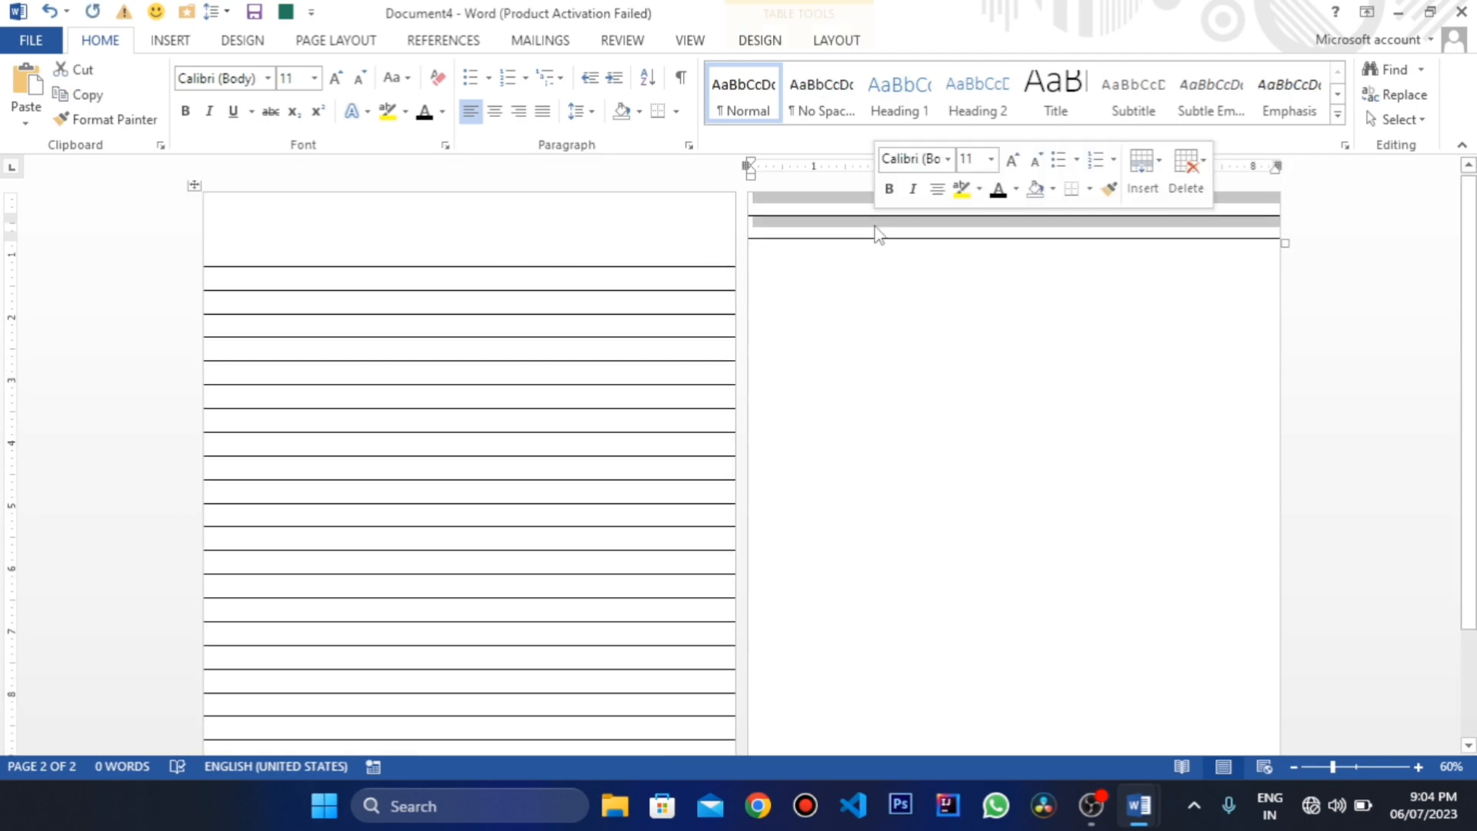
{"action": "left_click", "coordinate": [839, 42]}
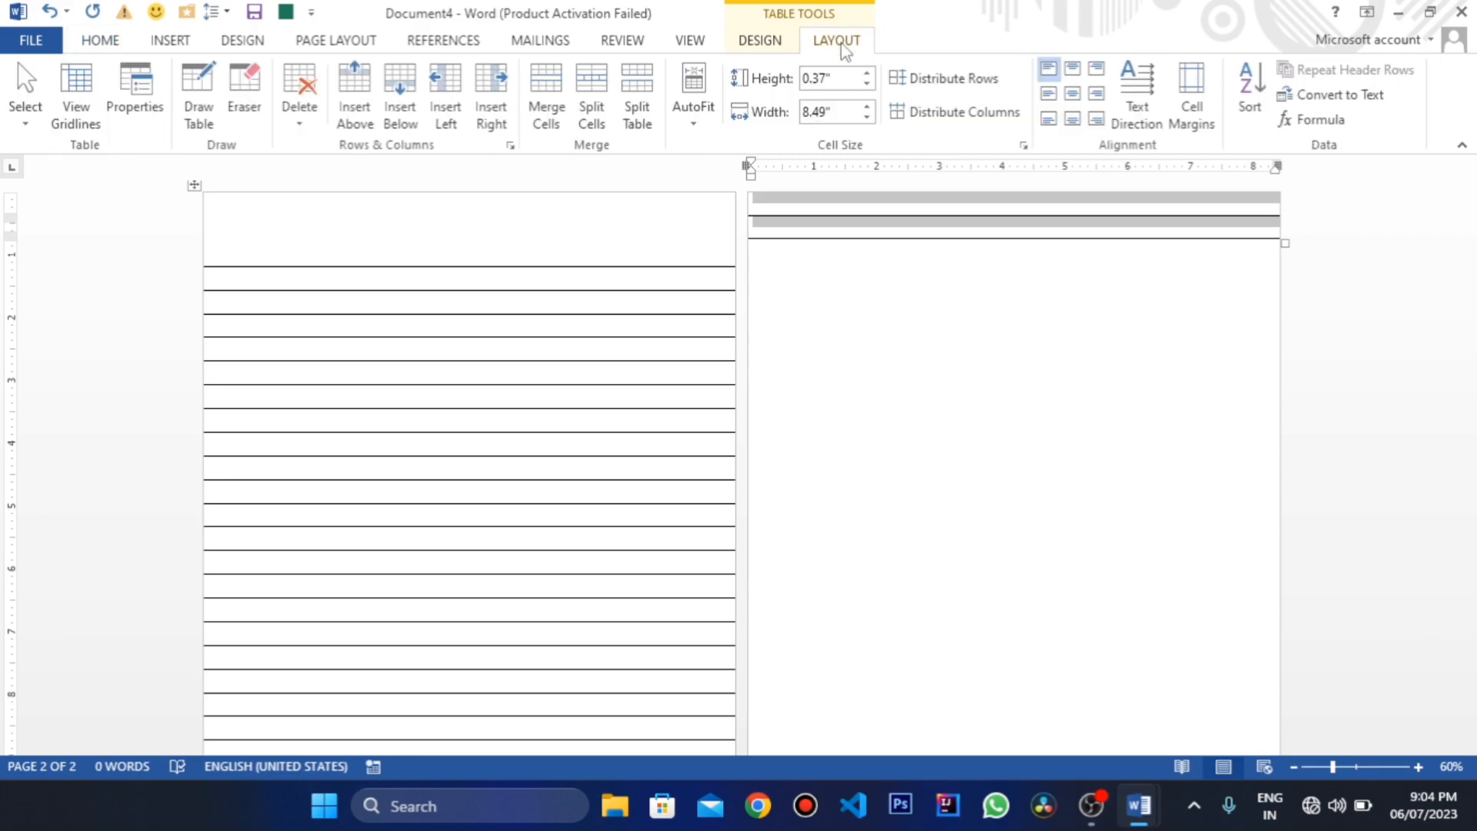
{"action": "left_click", "coordinate": [299, 116]}
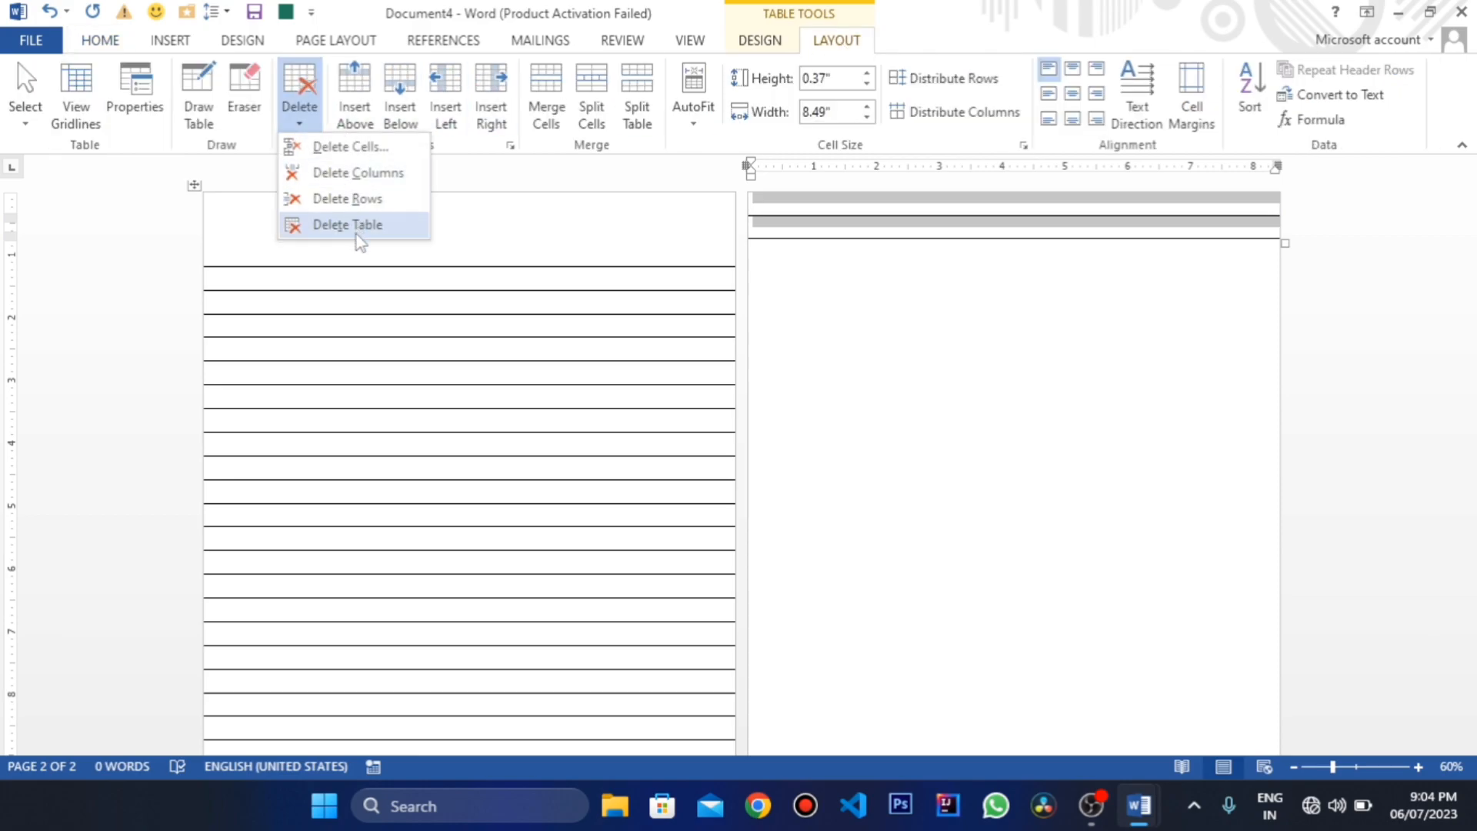
{"action": "left_click", "coordinate": [356, 202]}
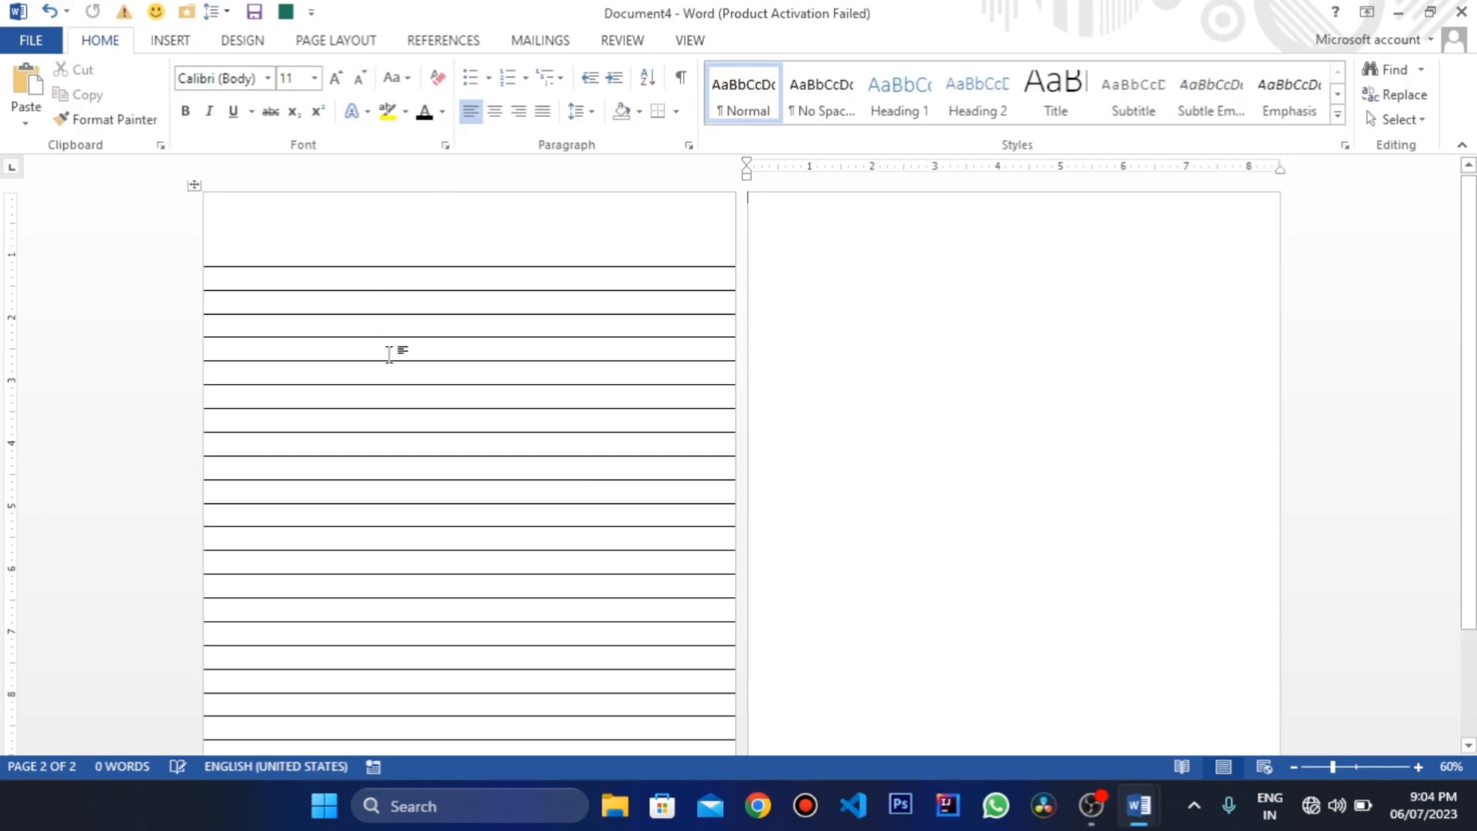
{"action": "scroll", "coordinate": [423, 400], "scroll_direction": "down", "scroll_amount": 3}
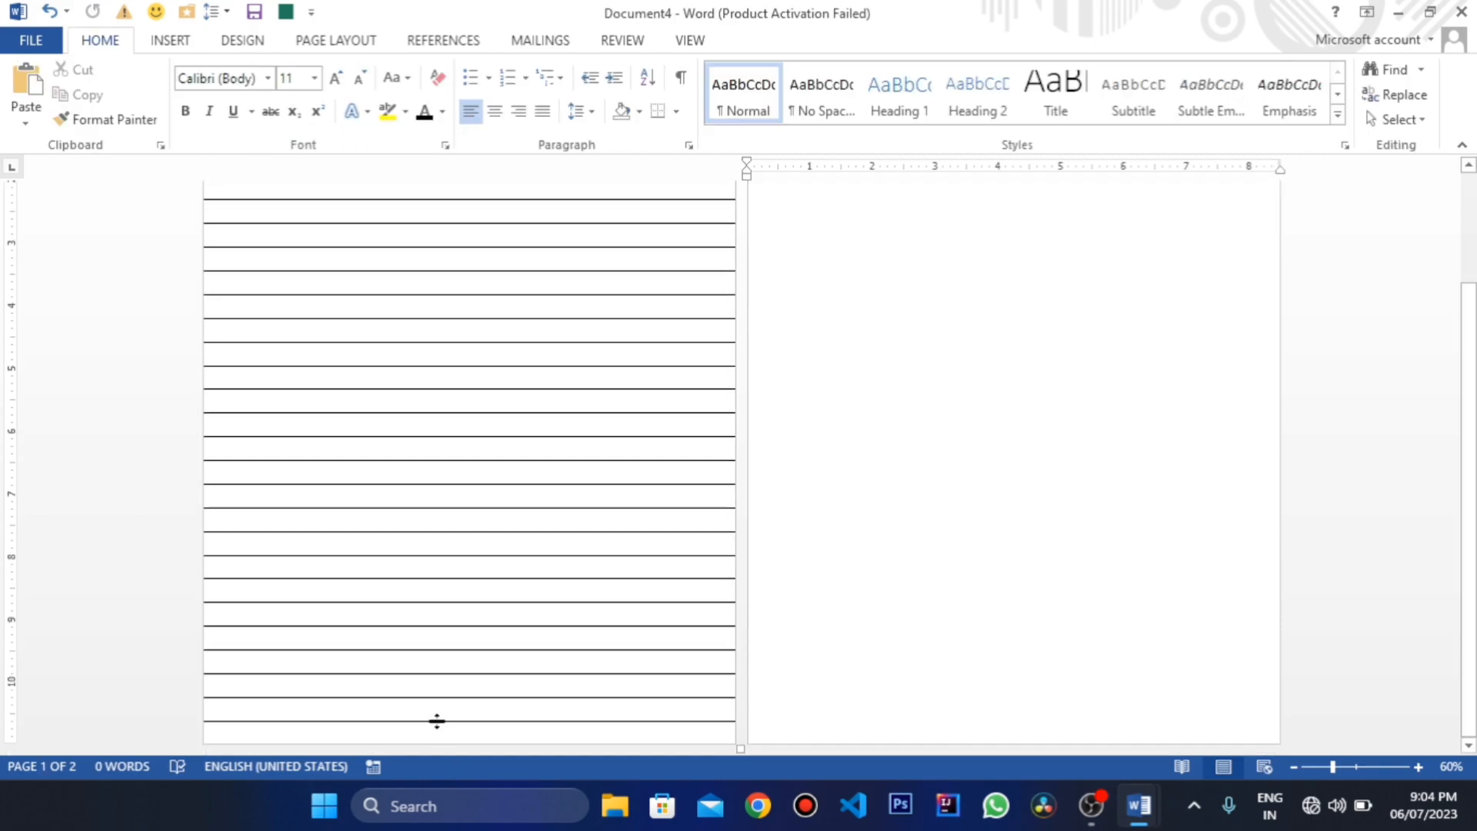
{"action": "scroll", "coordinate": [436, 721], "scroll_direction": "down", "scroll_amount": 5}
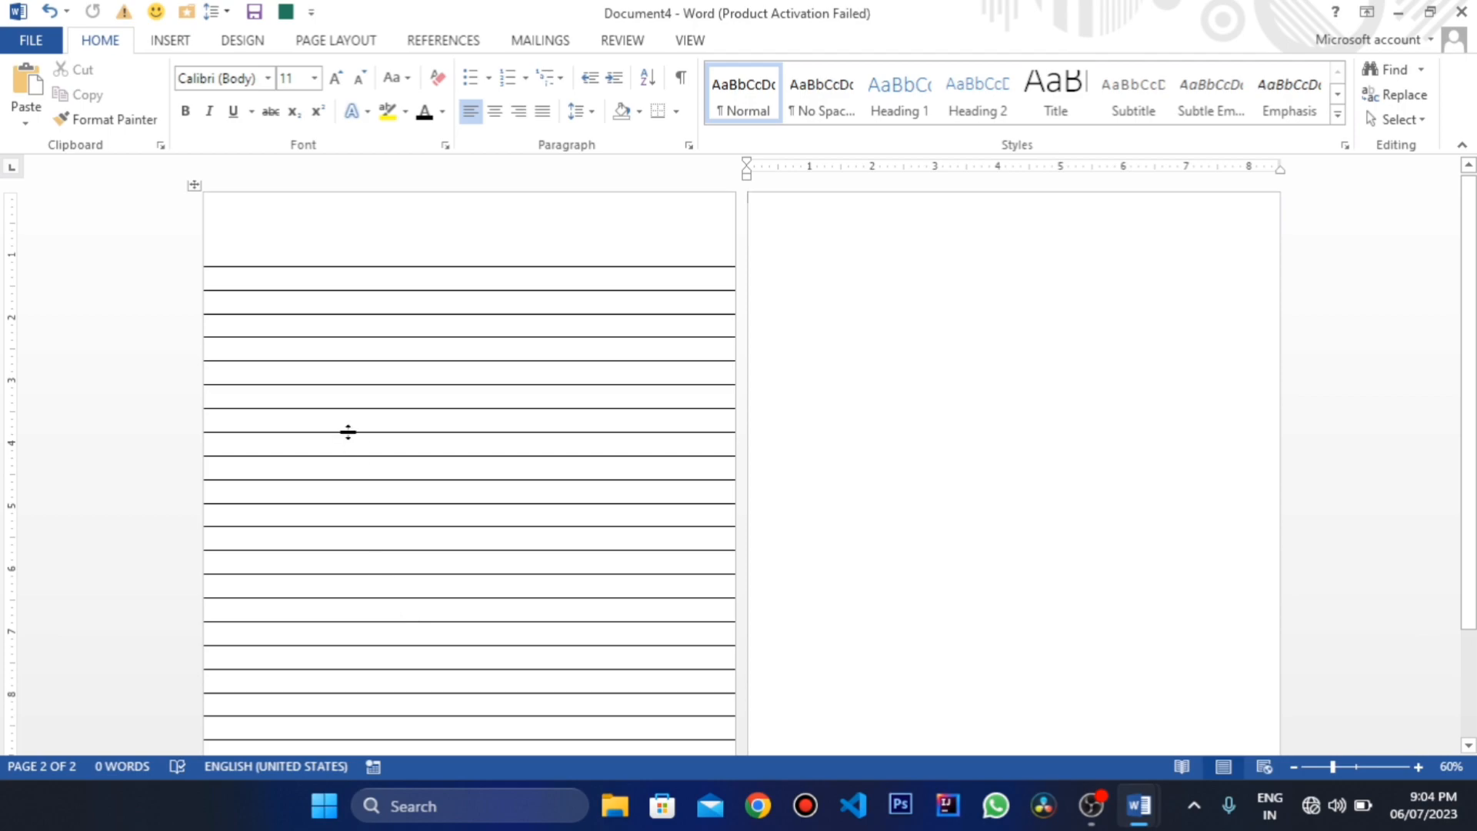
Insert a new table column to the left of the existing one
{"action": "left_click", "coordinate": [313, 275]}
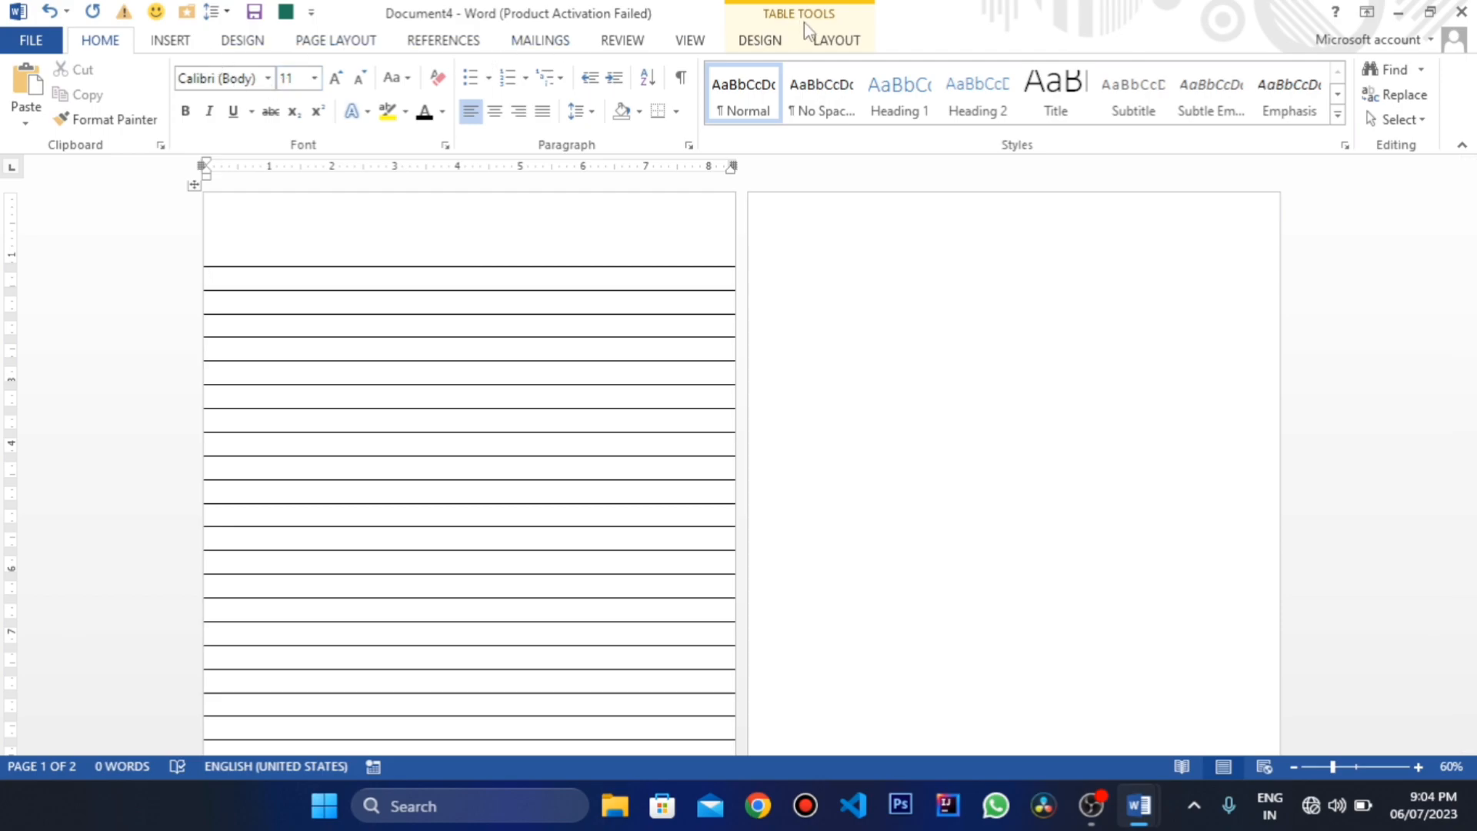
{"action": "left_click", "coordinate": [829, 42]}
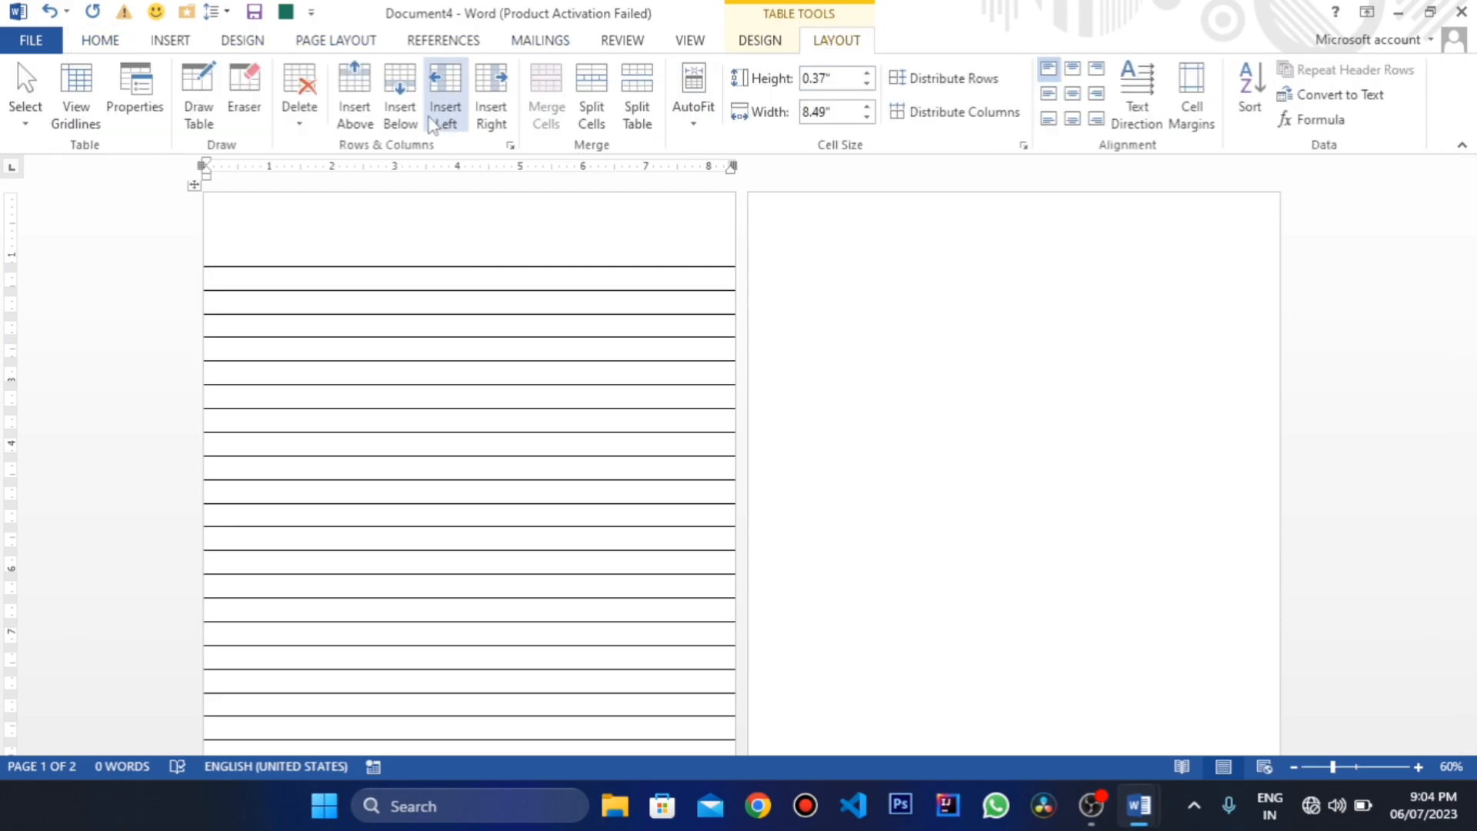
{"action": "left_click", "coordinate": [454, 117]}
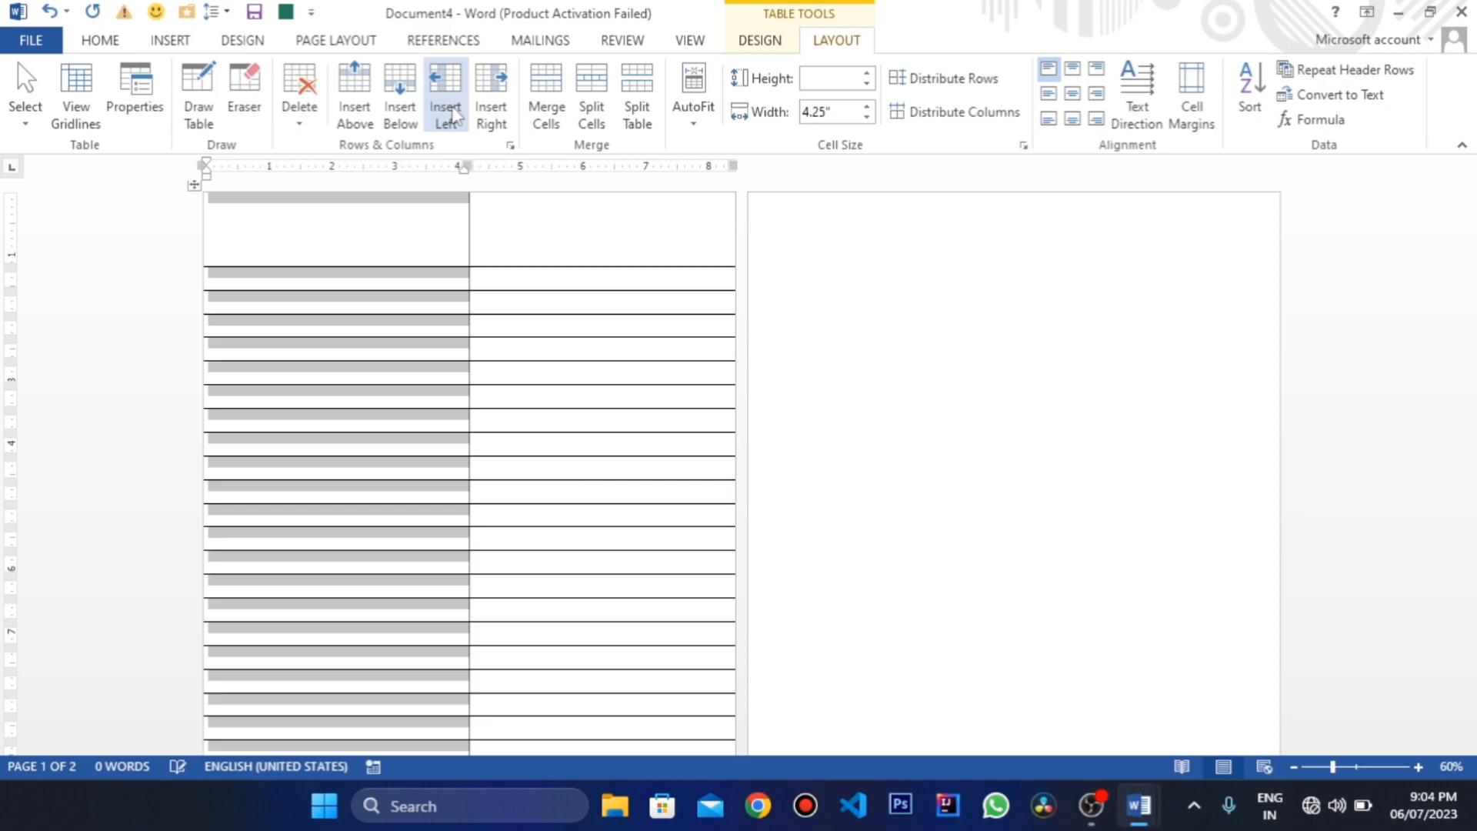
Move the divider between the two columns so the first column is about 1.56 inches wide as a page margin
{"action": "left_click", "coordinate": [471, 344]}
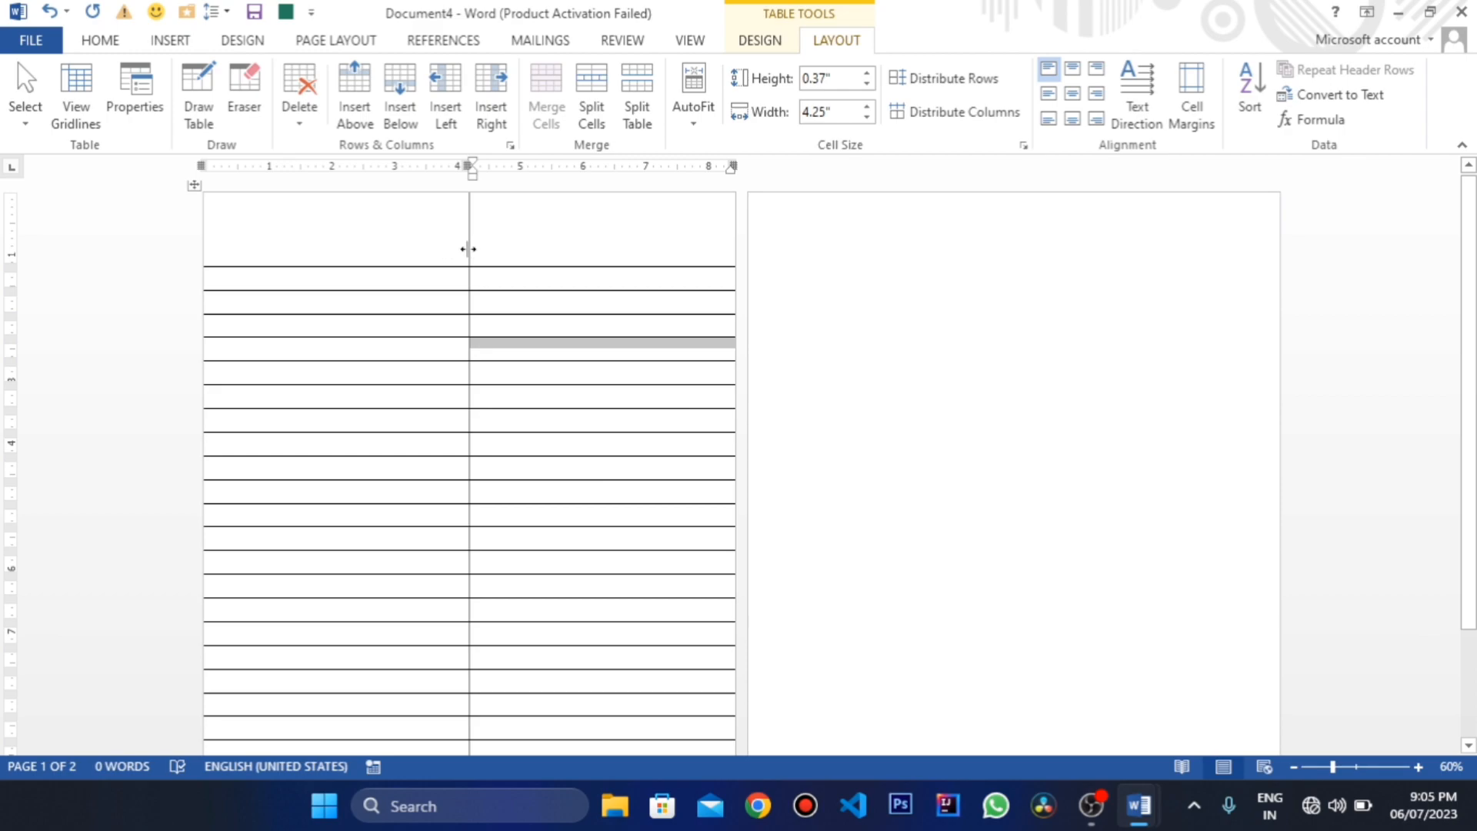
{"action": "scroll", "coordinate": [465, 262], "scroll_direction": "up", "scroll_amount": 3}
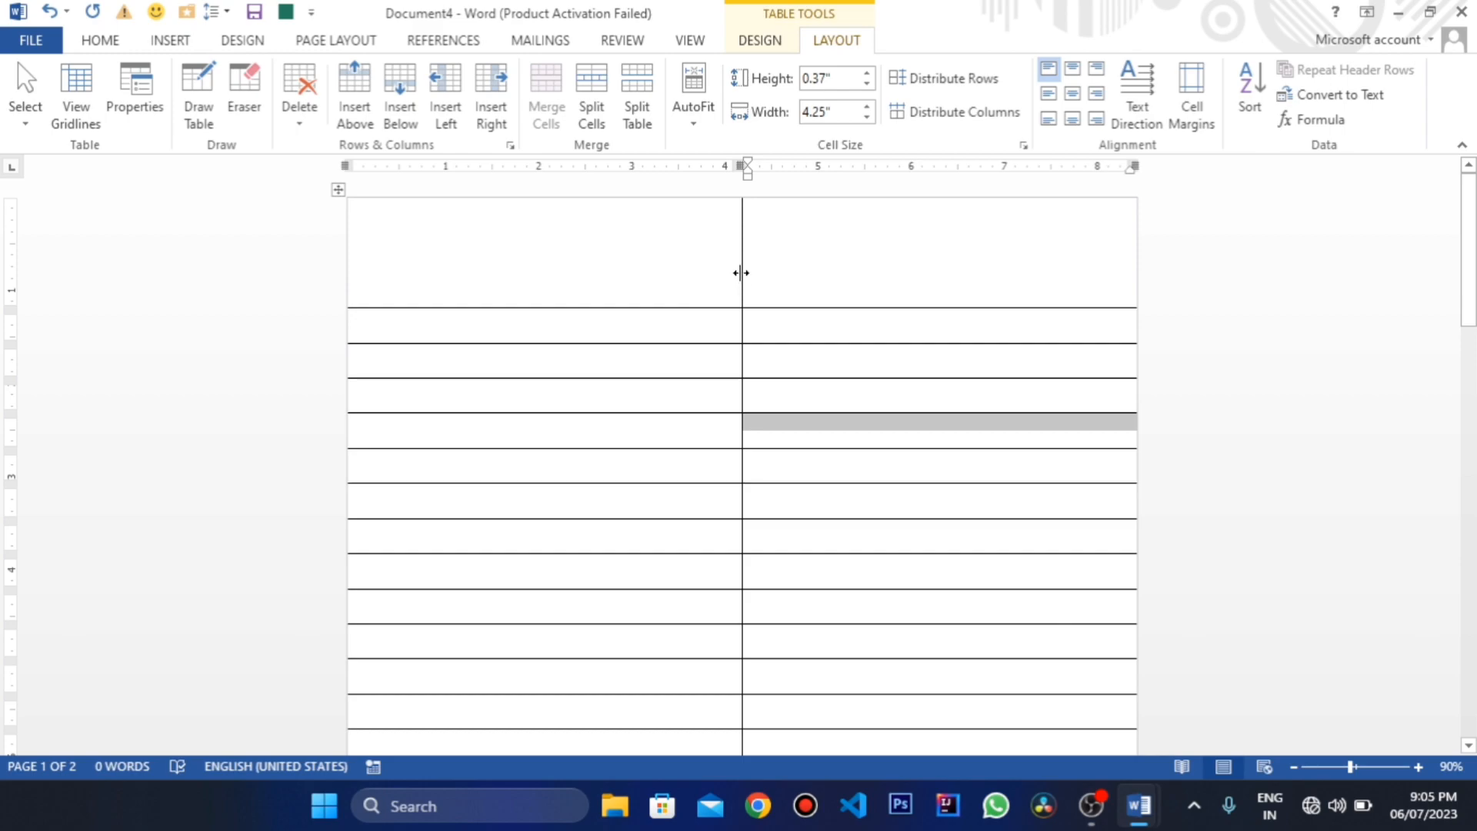
{"action": "left_click_drag", "start_coordinate": [740, 272], "coordinate": [475, 314]}
{"action": "left_click_drag", "start_coordinate": [483, 318], "coordinate": [494, 328]}
{"action": "scroll", "coordinate": [495, 326], "scroll_direction": "down", "scroll_amount": 10}
{"action": "scroll", "coordinate": [551, 392], "scroll_direction": "up", "scroll_amount": 10}
{"action": "scroll", "coordinate": [553, 399], "scroll_direction": "up", "scroll_amount": 5}
{"action": "left_click", "coordinate": [468, 270]}
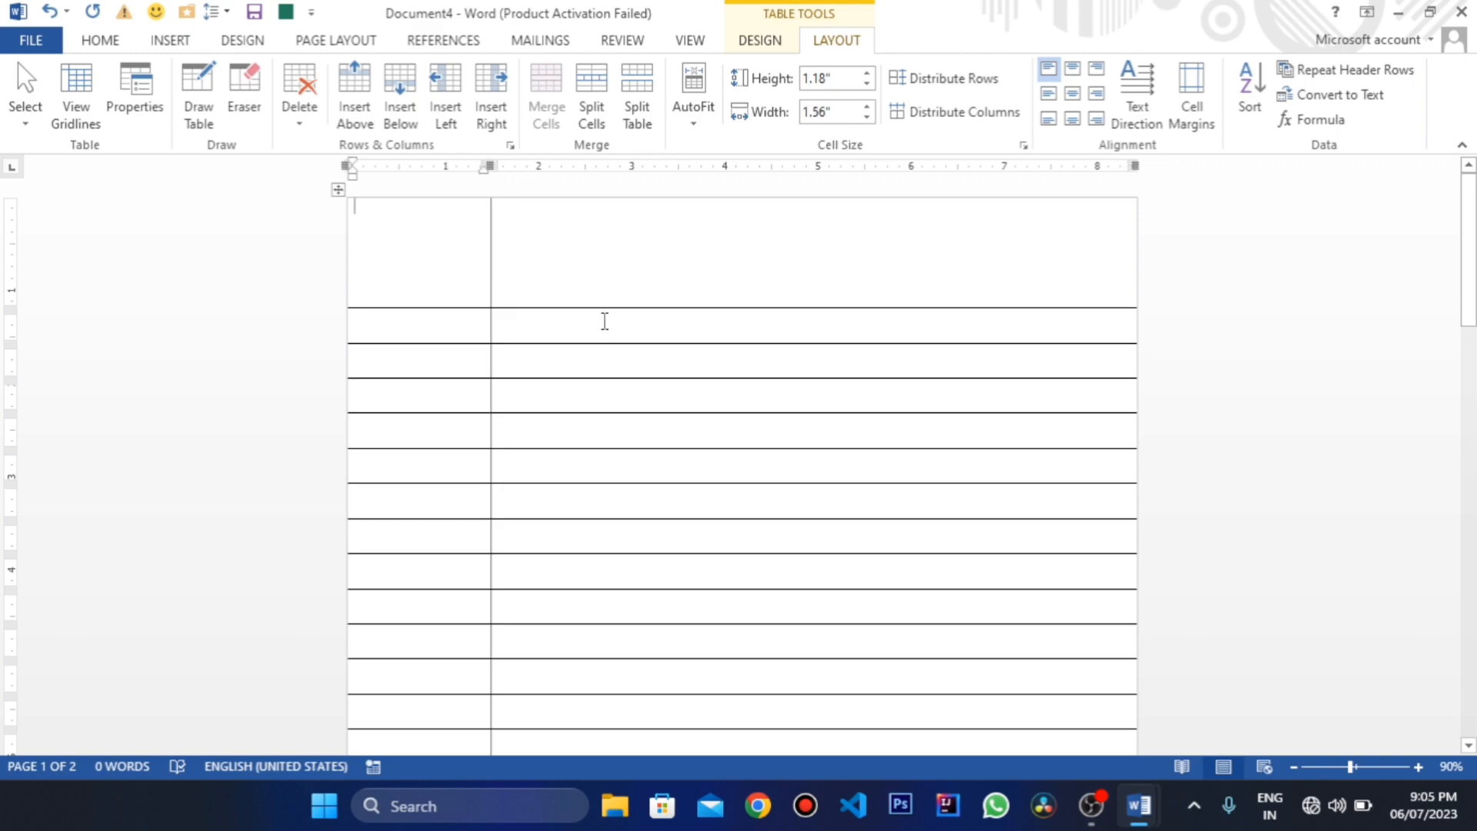
Remove all borders from the last two rows of the table, across both columns
{"action": "scroll", "coordinate": [620, 390], "scroll_direction": "down", "scroll_amount": 7}
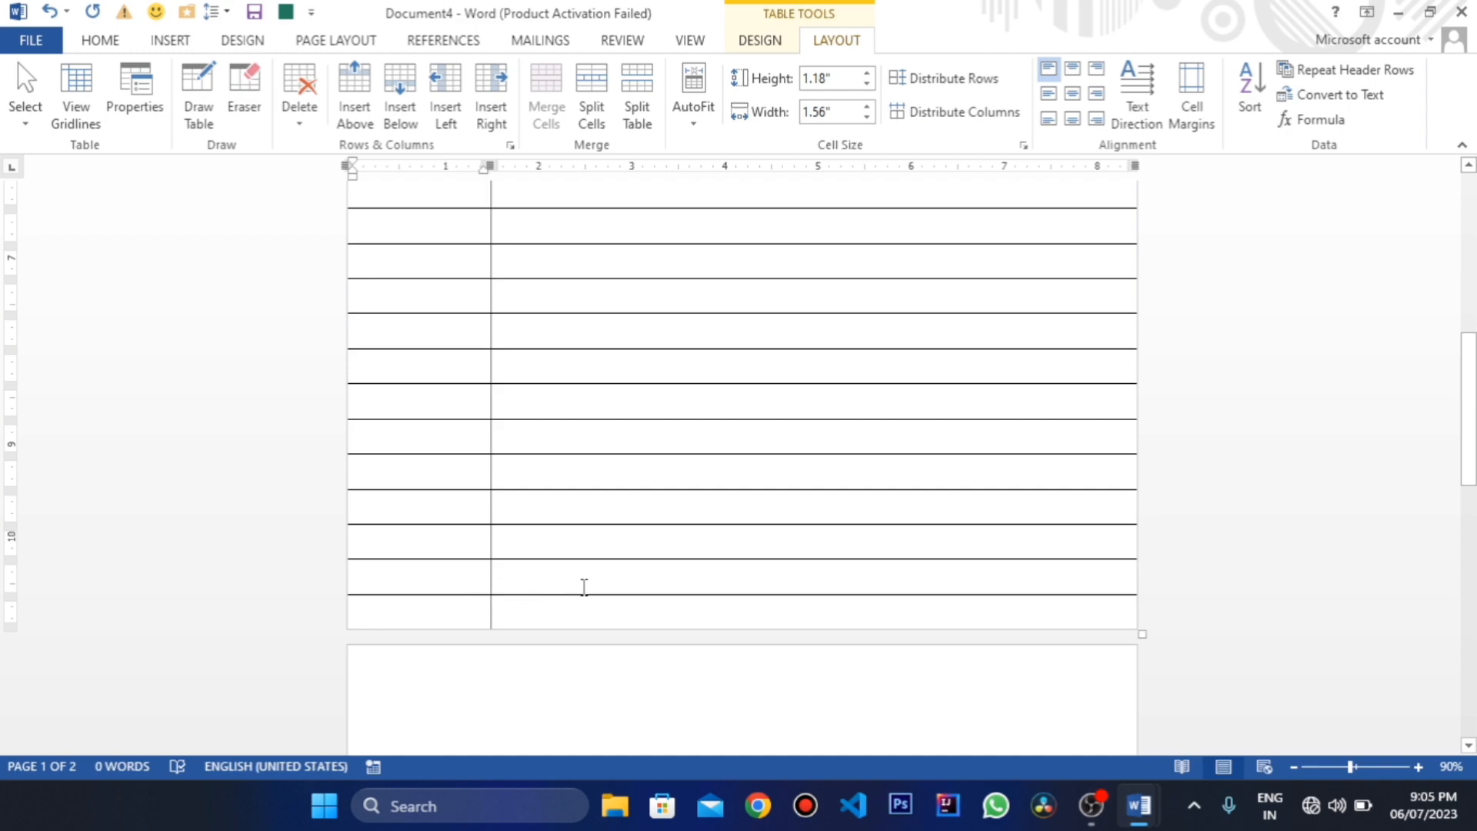
{"action": "left_click_drag", "start_coordinate": [577, 594], "coordinate": [699, 586]}
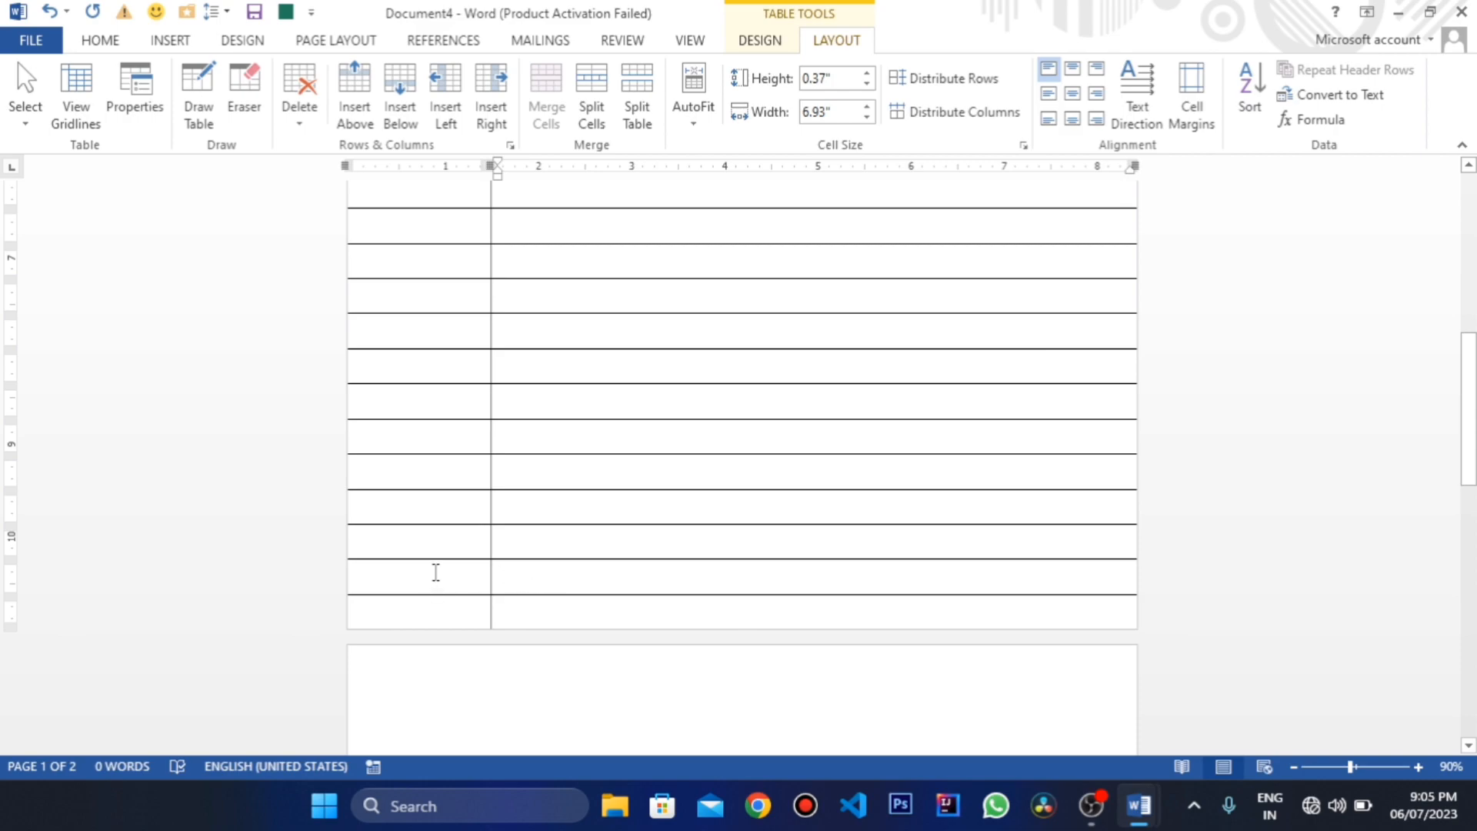
{"action": "left_click_drag", "start_coordinate": [472, 574], "coordinate": [642, 594]}
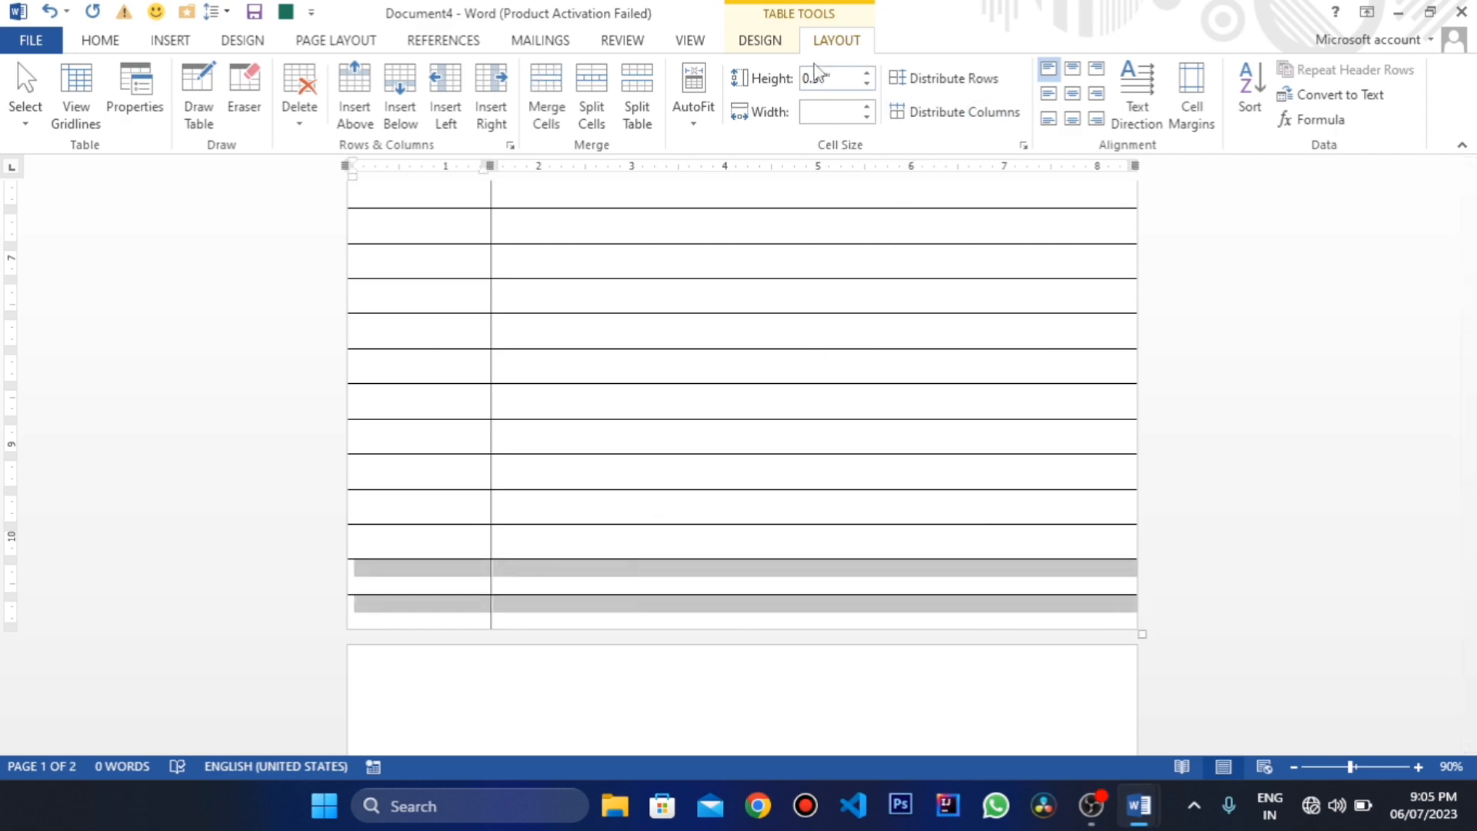
{"action": "left_click", "coordinate": [760, 42]}
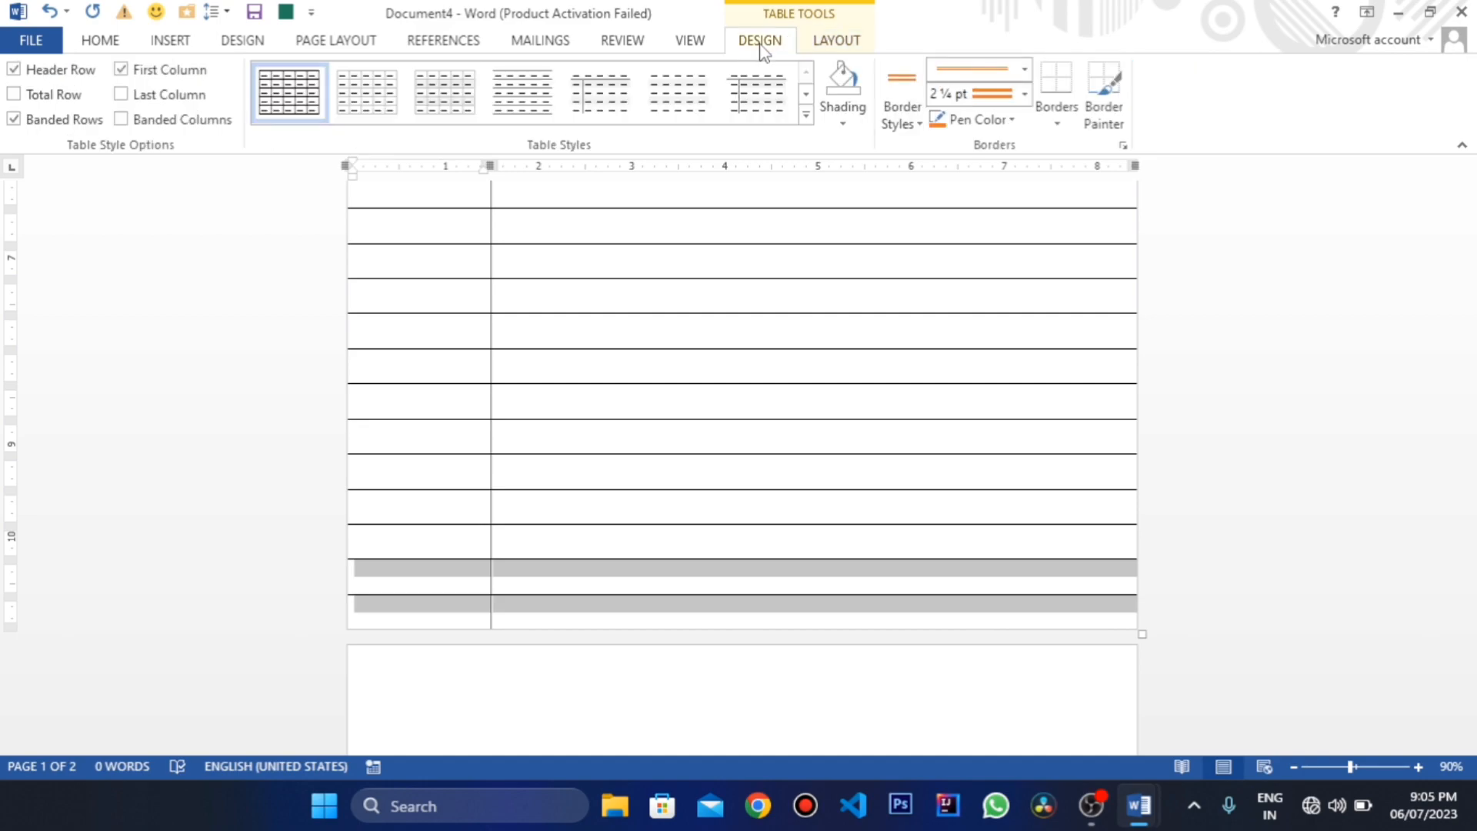
{"action": "left_click", "coordinate": [1058, 131]}
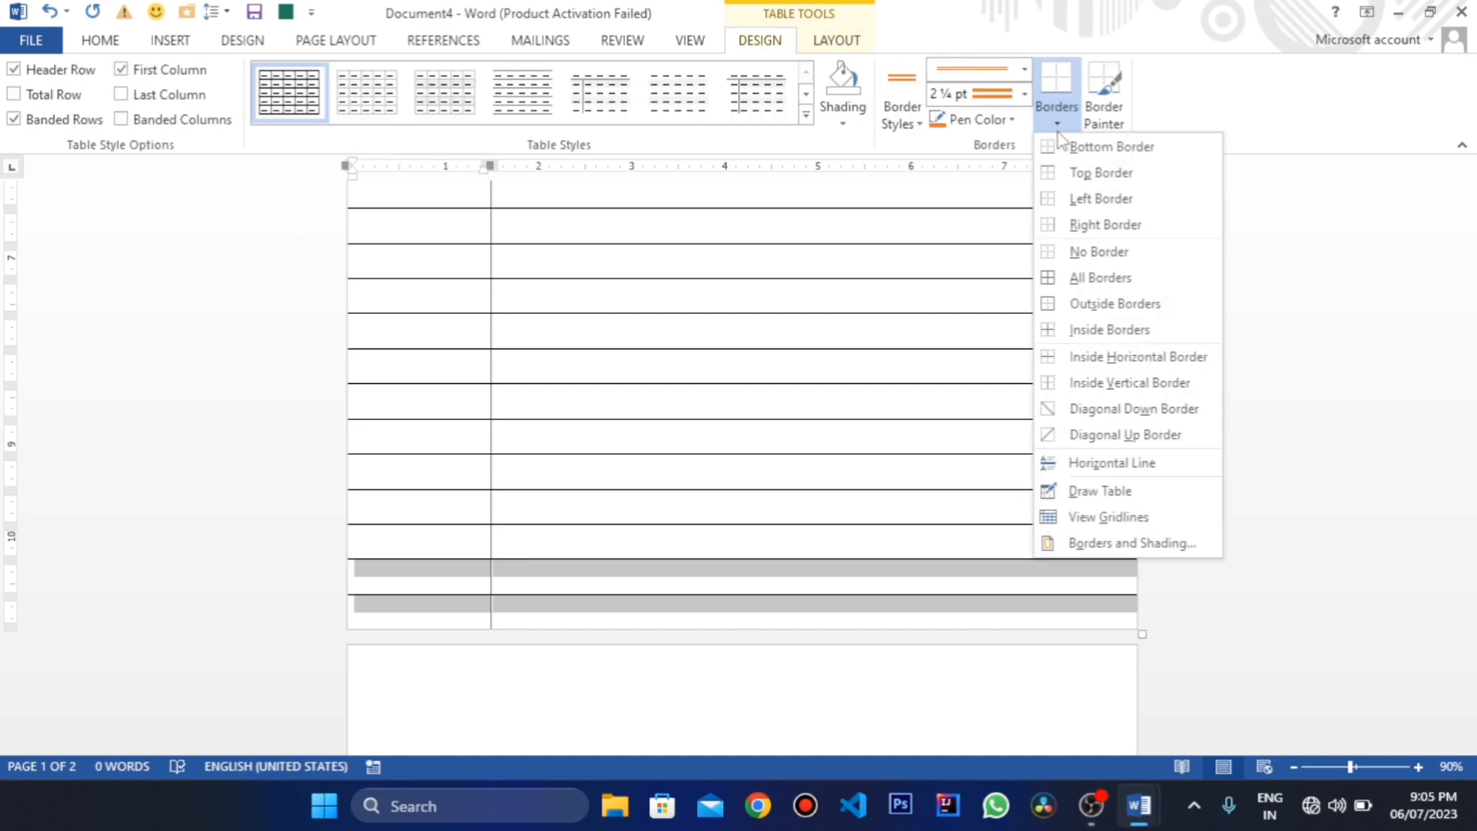
{"action": "left_click", "coordinate": [1108, 254]}
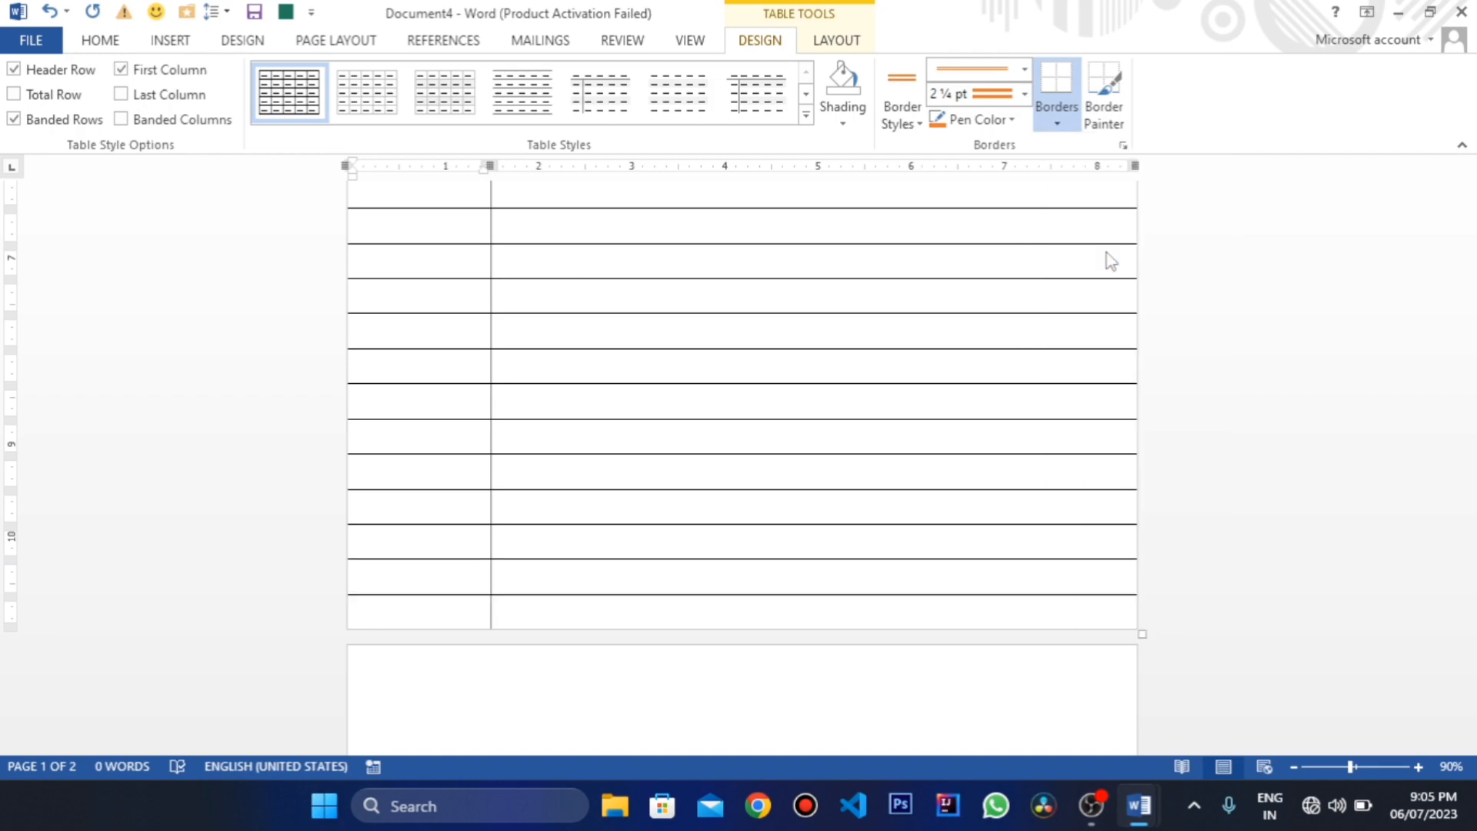
{"action": "left_click", "coordinate": [675, 474]}
{"action": "left_click", "coordinate": [491, 553]}
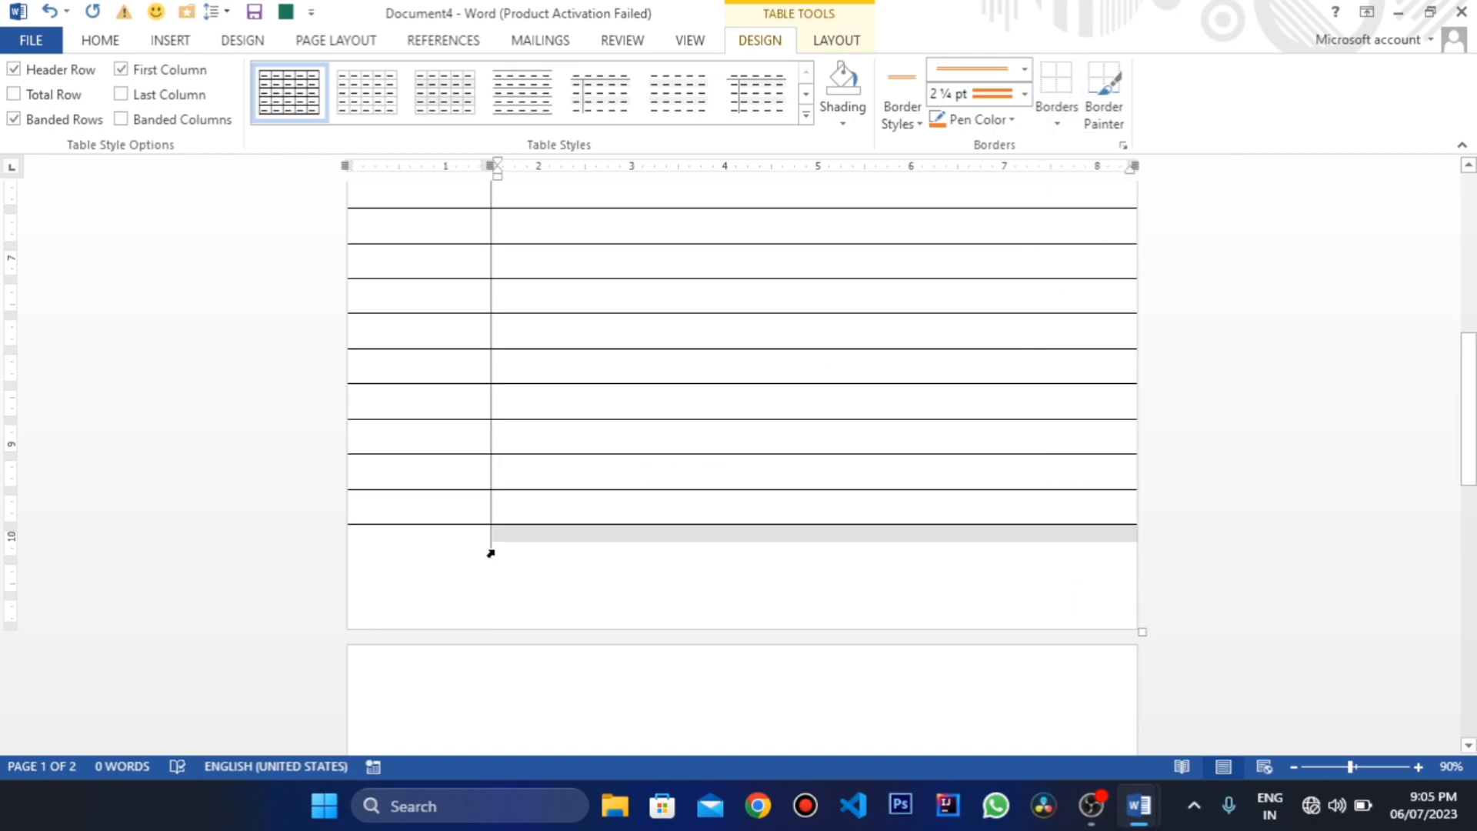
{"action": "left_click", "coordinate": [519, 579]}
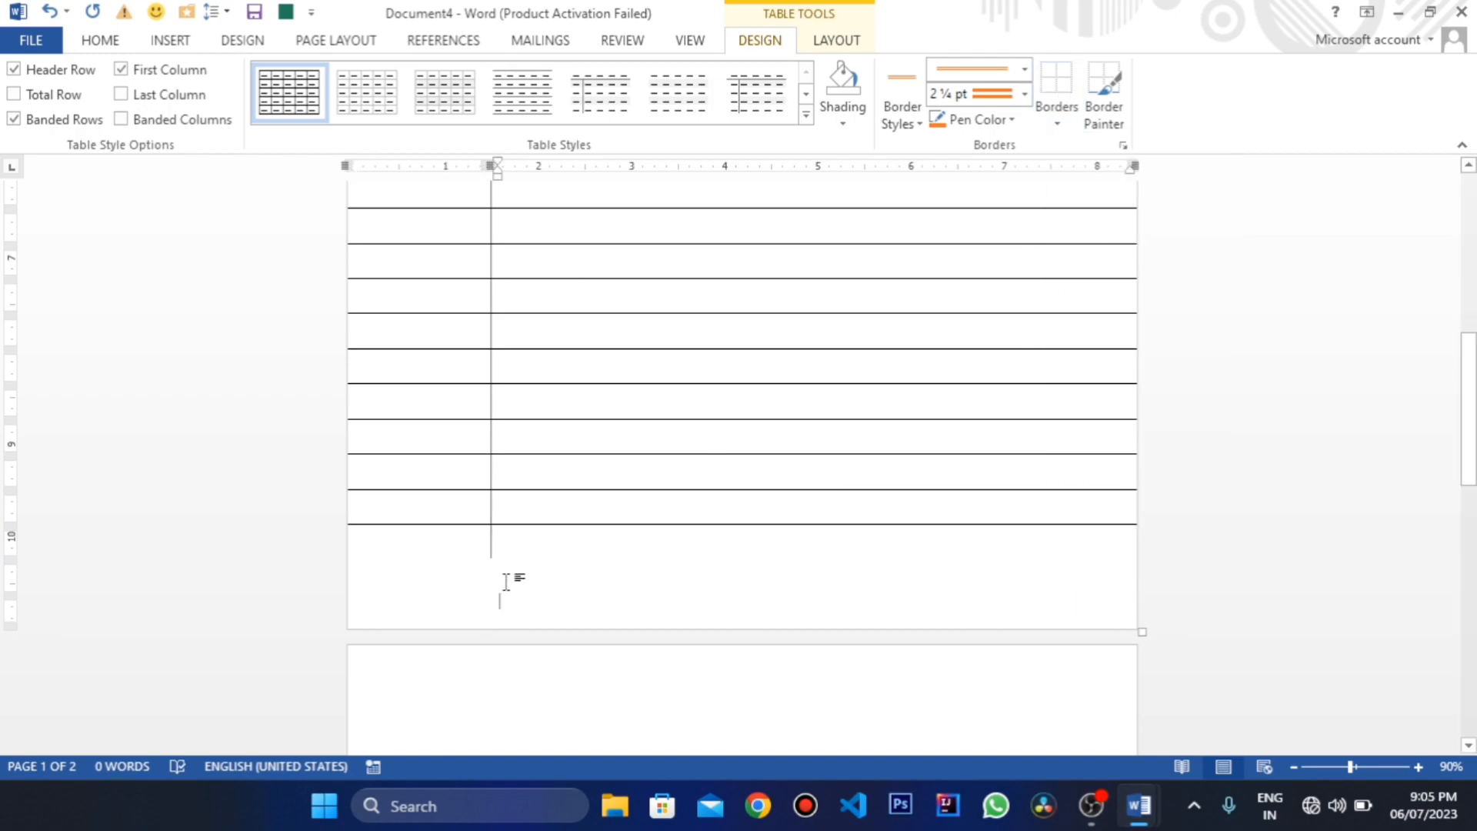
Clear all borders from the table's last three rows, and apply an inside vertical border to them
{"action": "left_click_drag", "start_coordinate": [484, 533], "coordinate": [646, 593]}
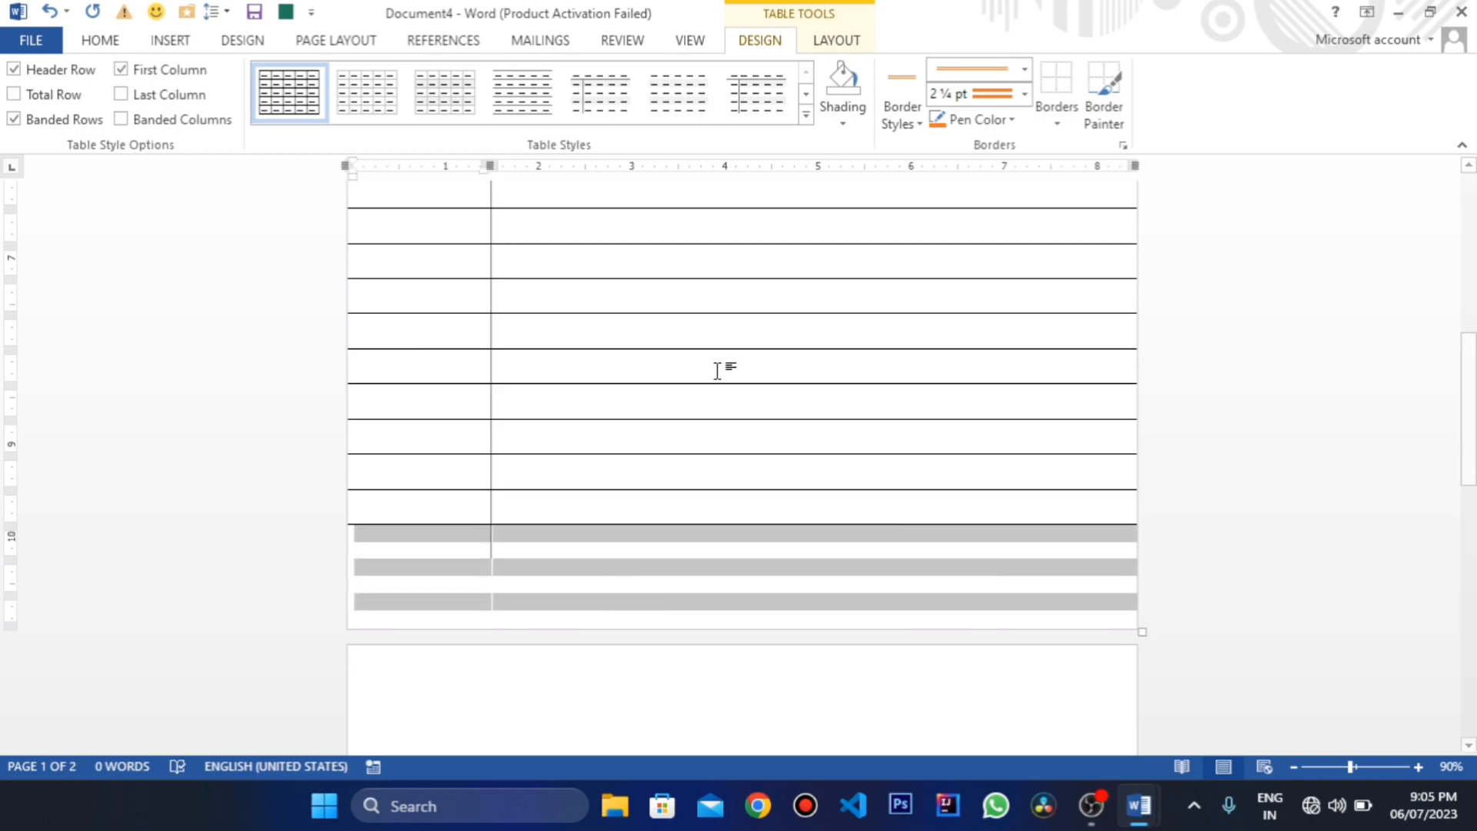
{"action": "left_click", "coordinate": [1057, 121]}
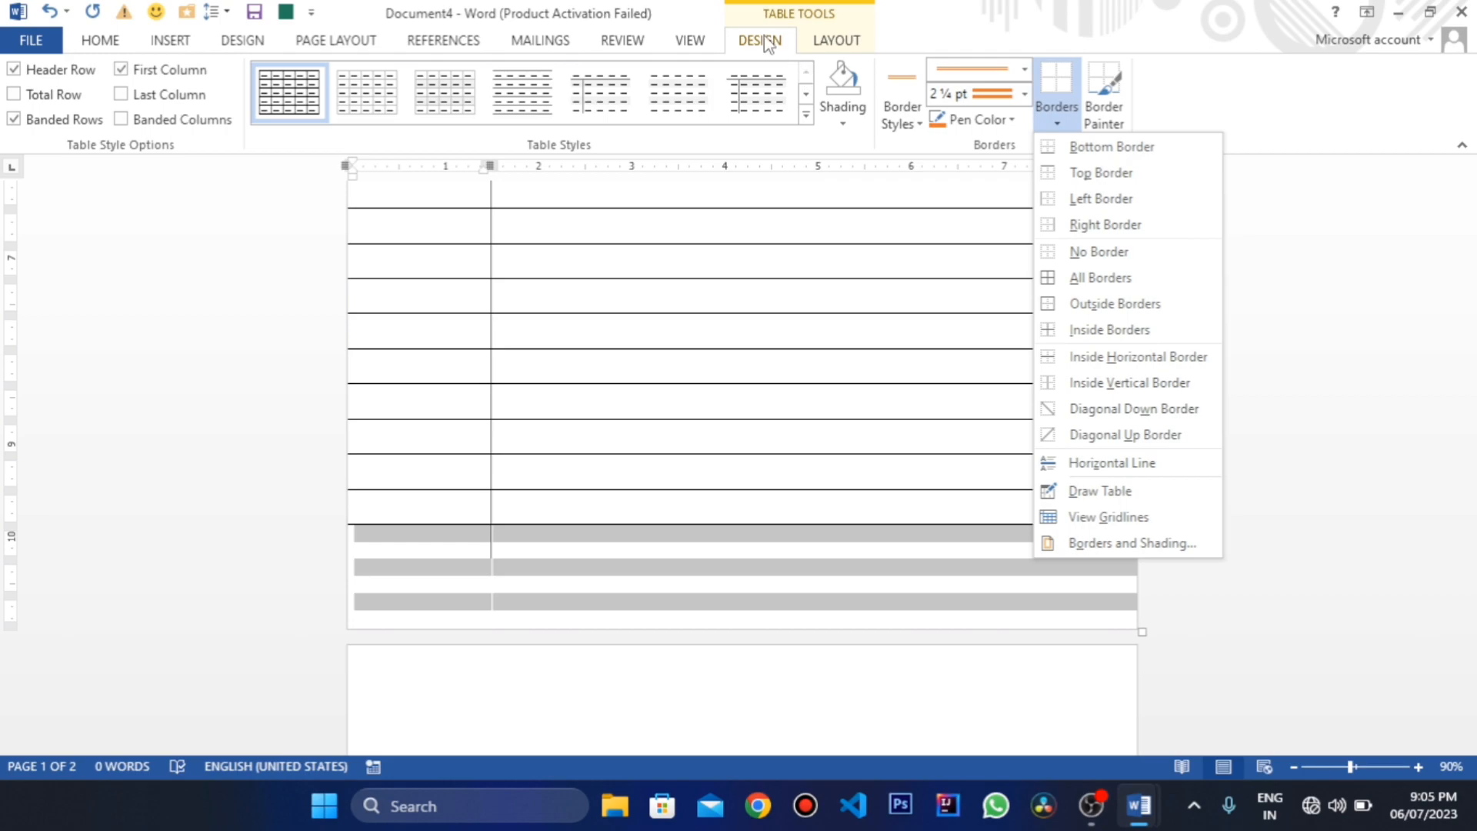
{"action": "left_click", "coordinate": [1111, 260]}
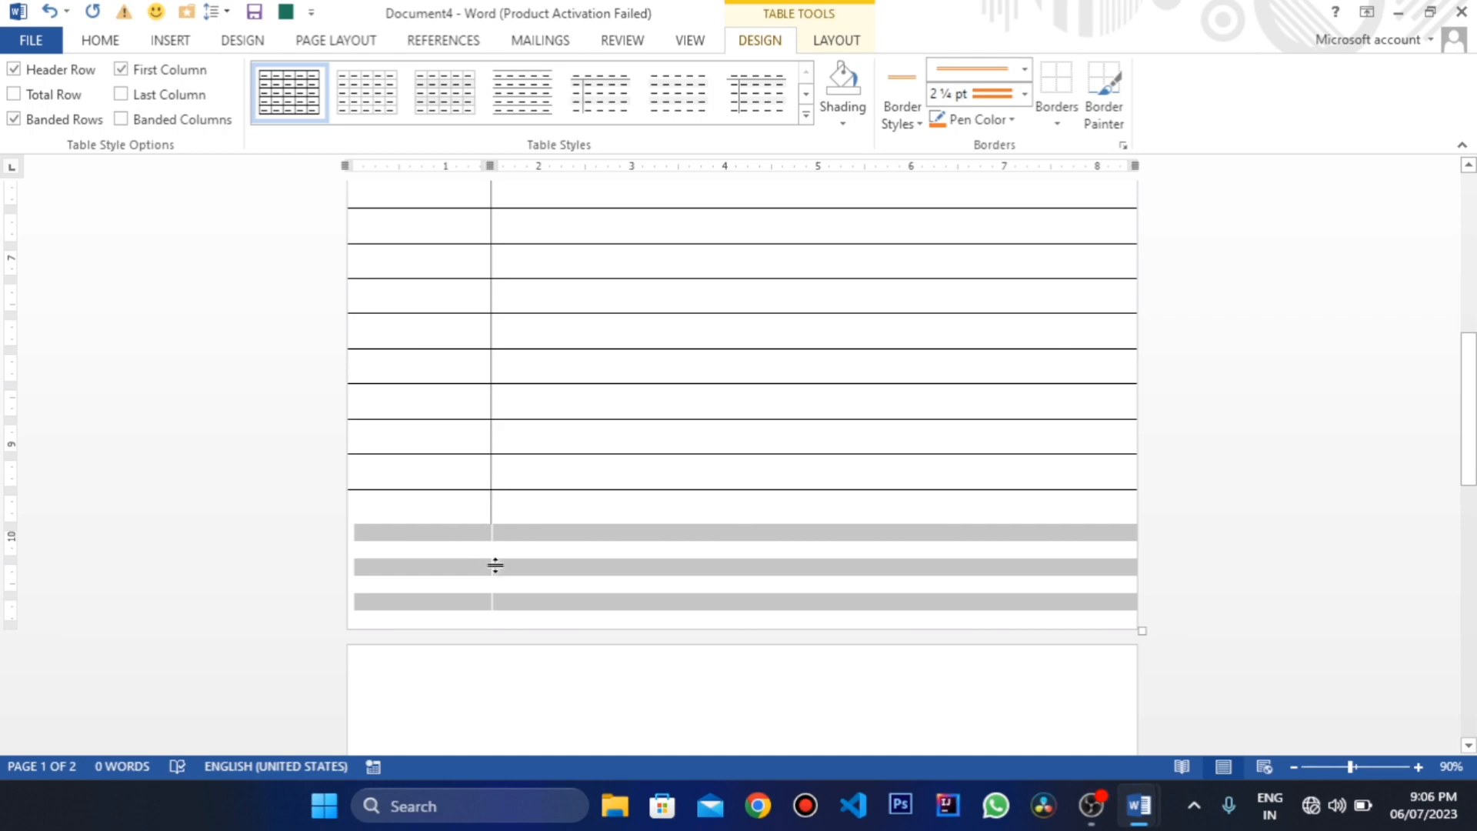
{"action": "left_click", "coordinate": [1056, 117]}
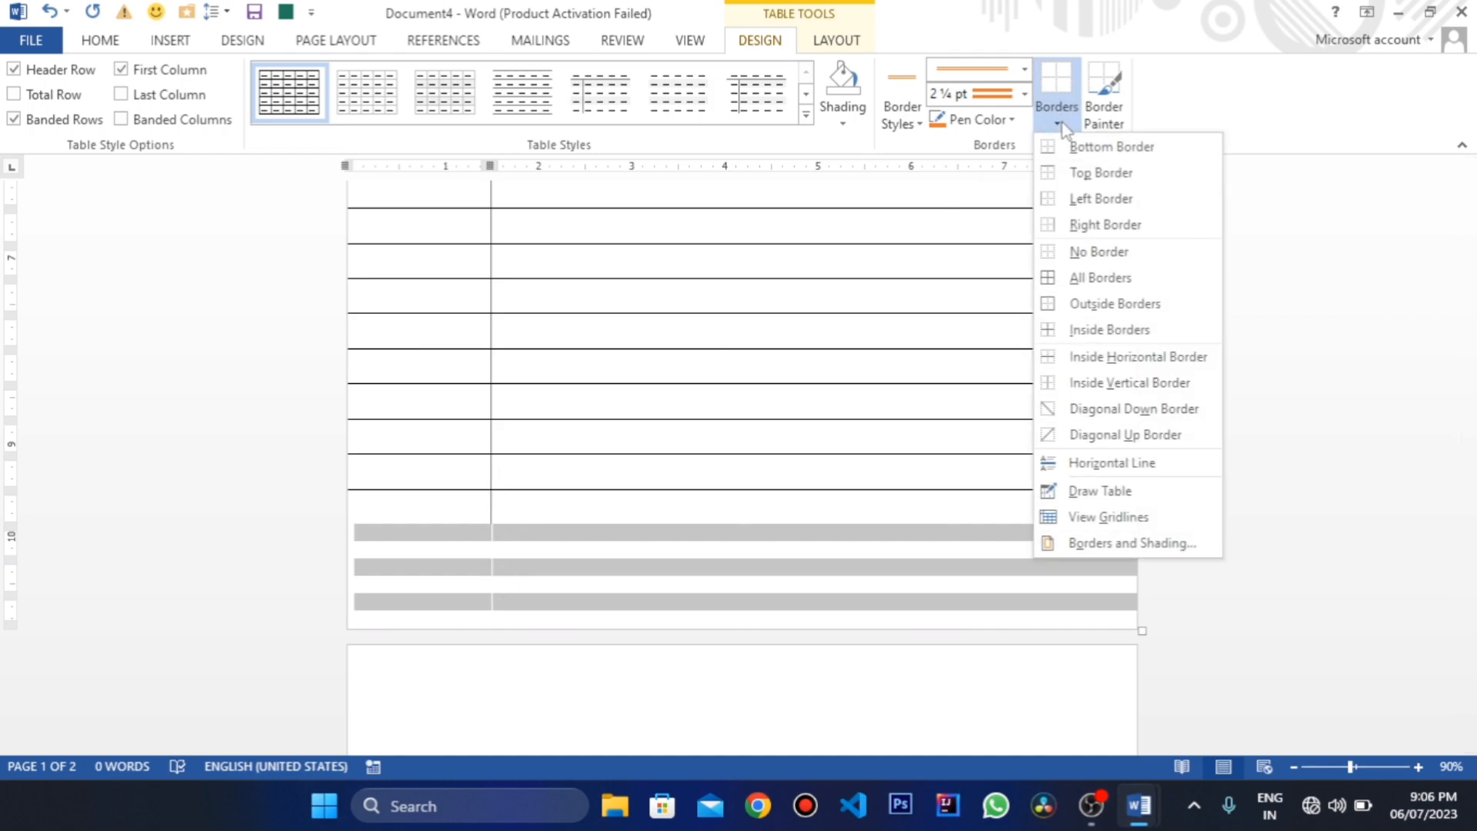
{"action": "left_click", "coordinate": [1129, 383]}
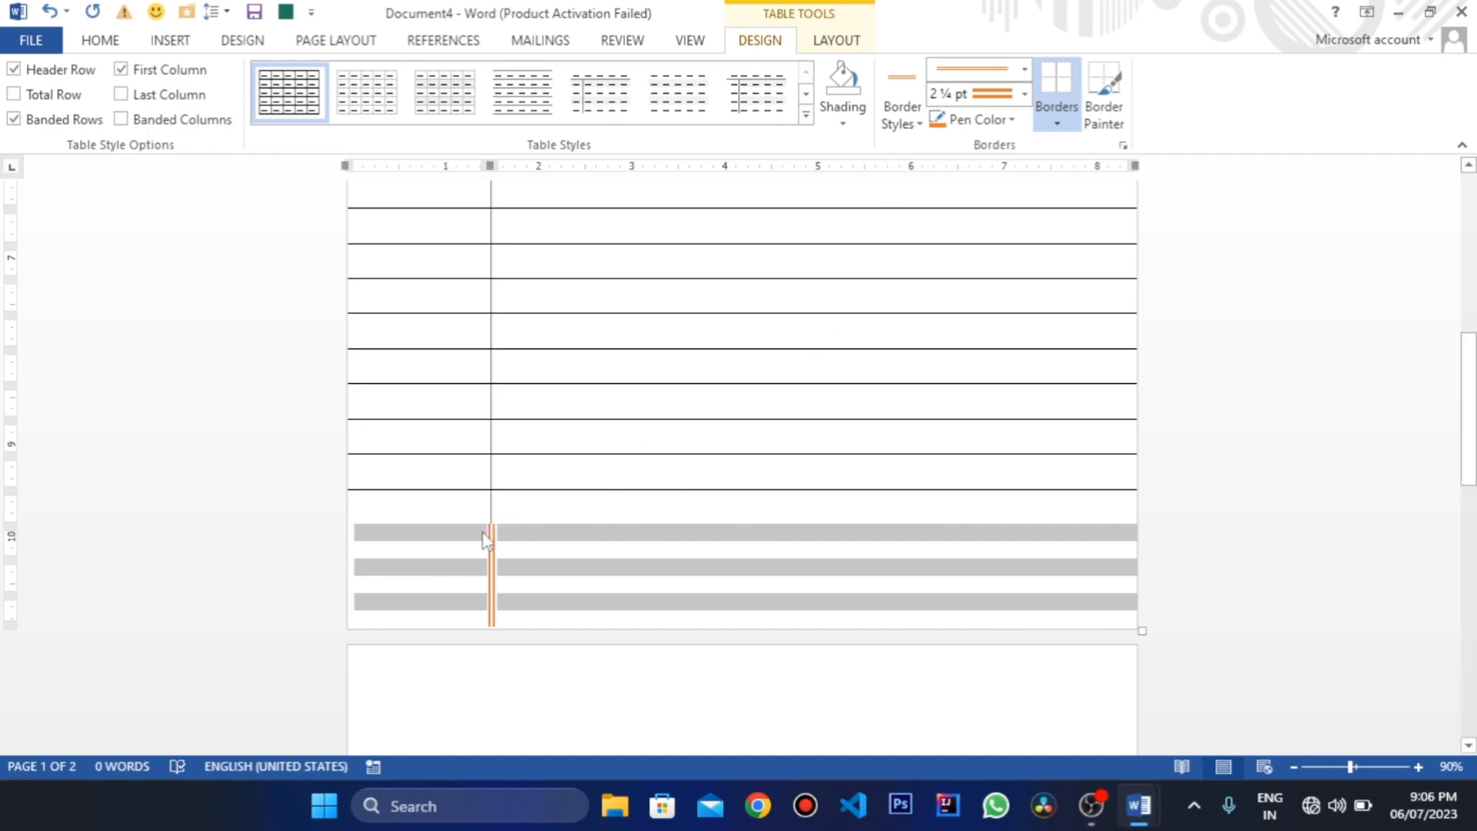
Paint the vertical divider in the last three rows with the recently used black ½ pt single-line border style
{"action": "left_click", "coordinate": [908, 125]}
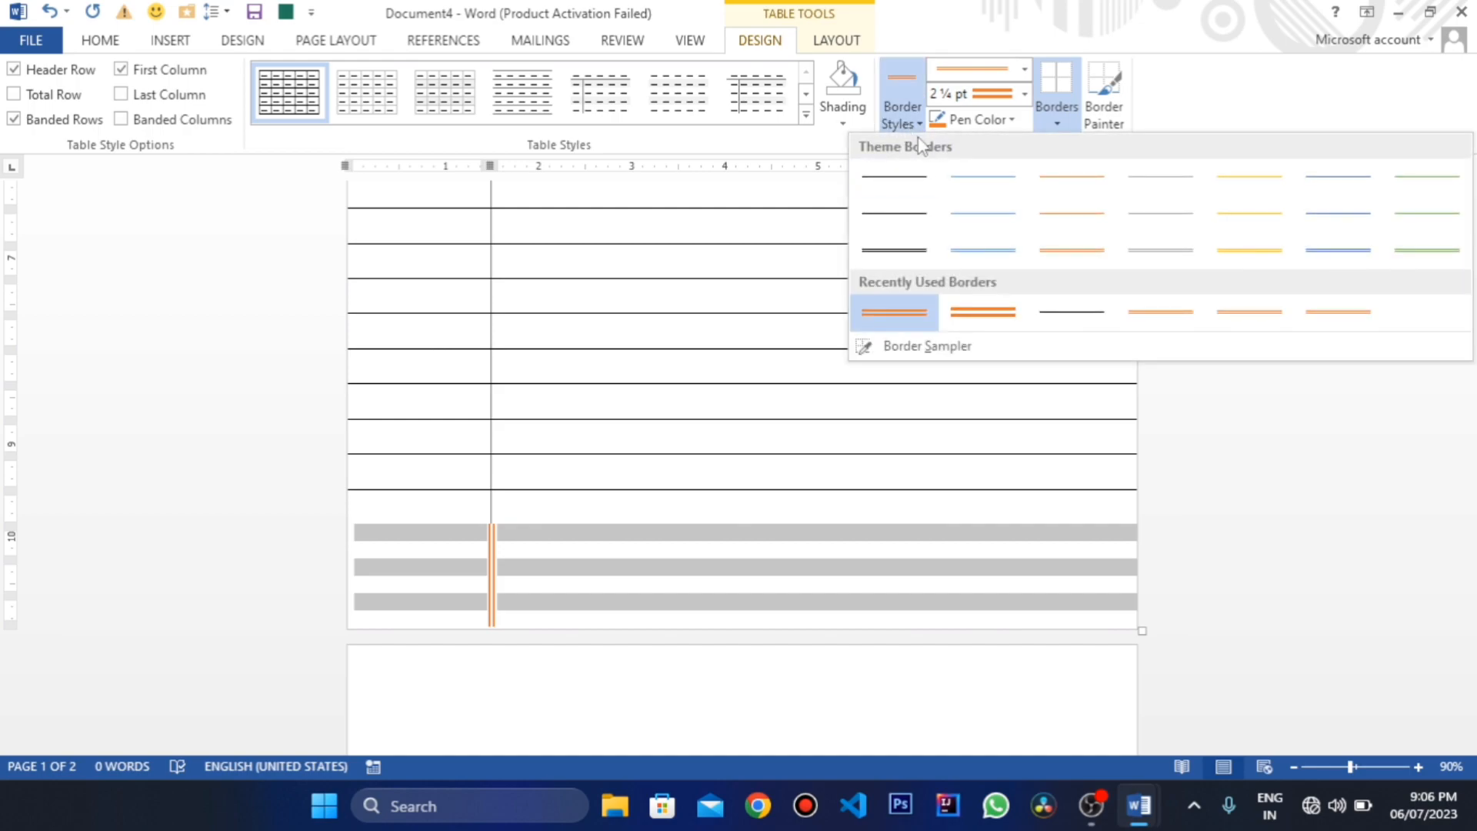
{"action": "left_click", "coordinate": [1071, 312]}
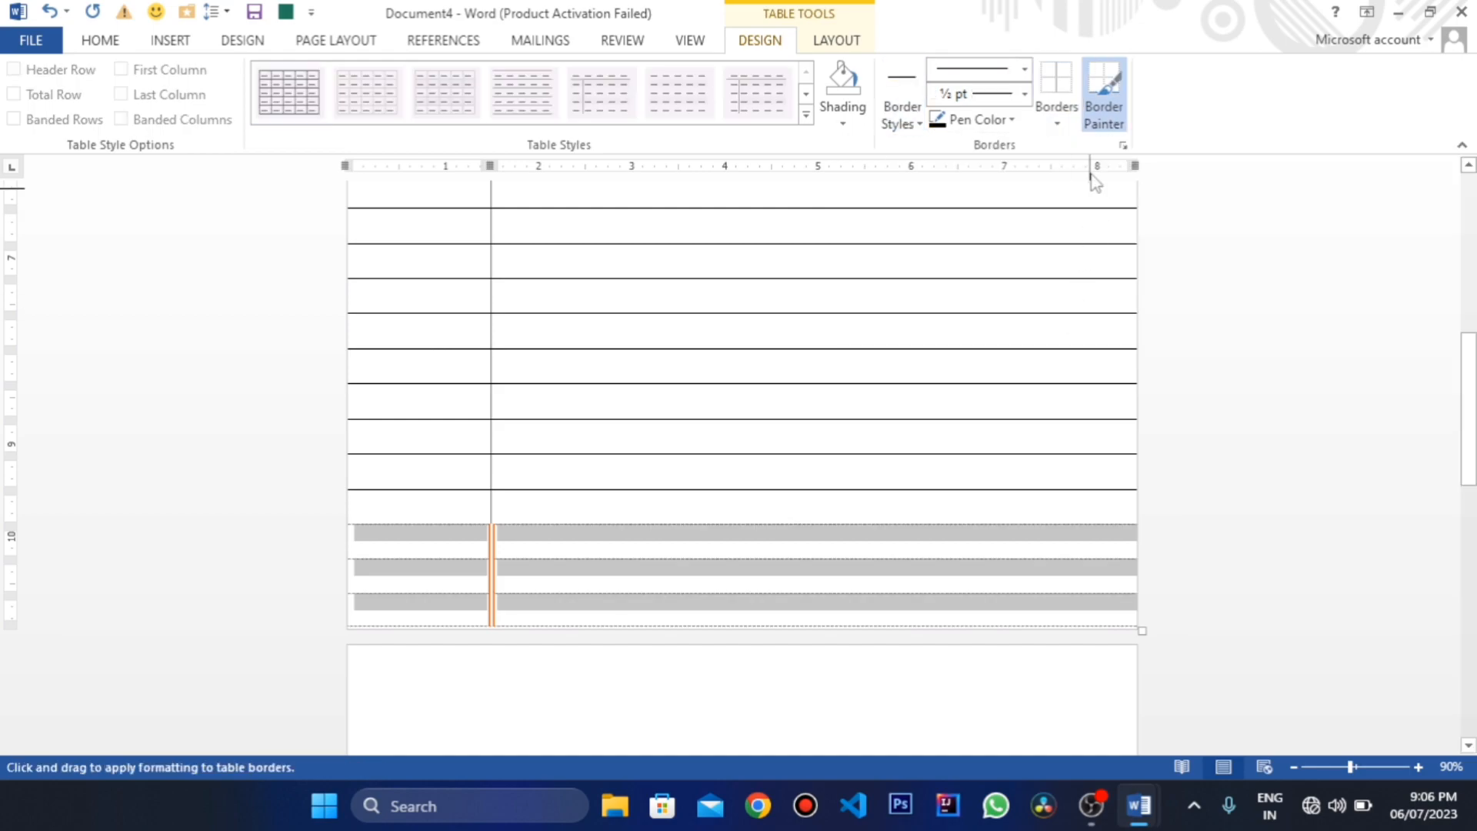
{"action": "left_click_drag", "start_coordinate": [496, 519], "coordinate": [494, 625]}
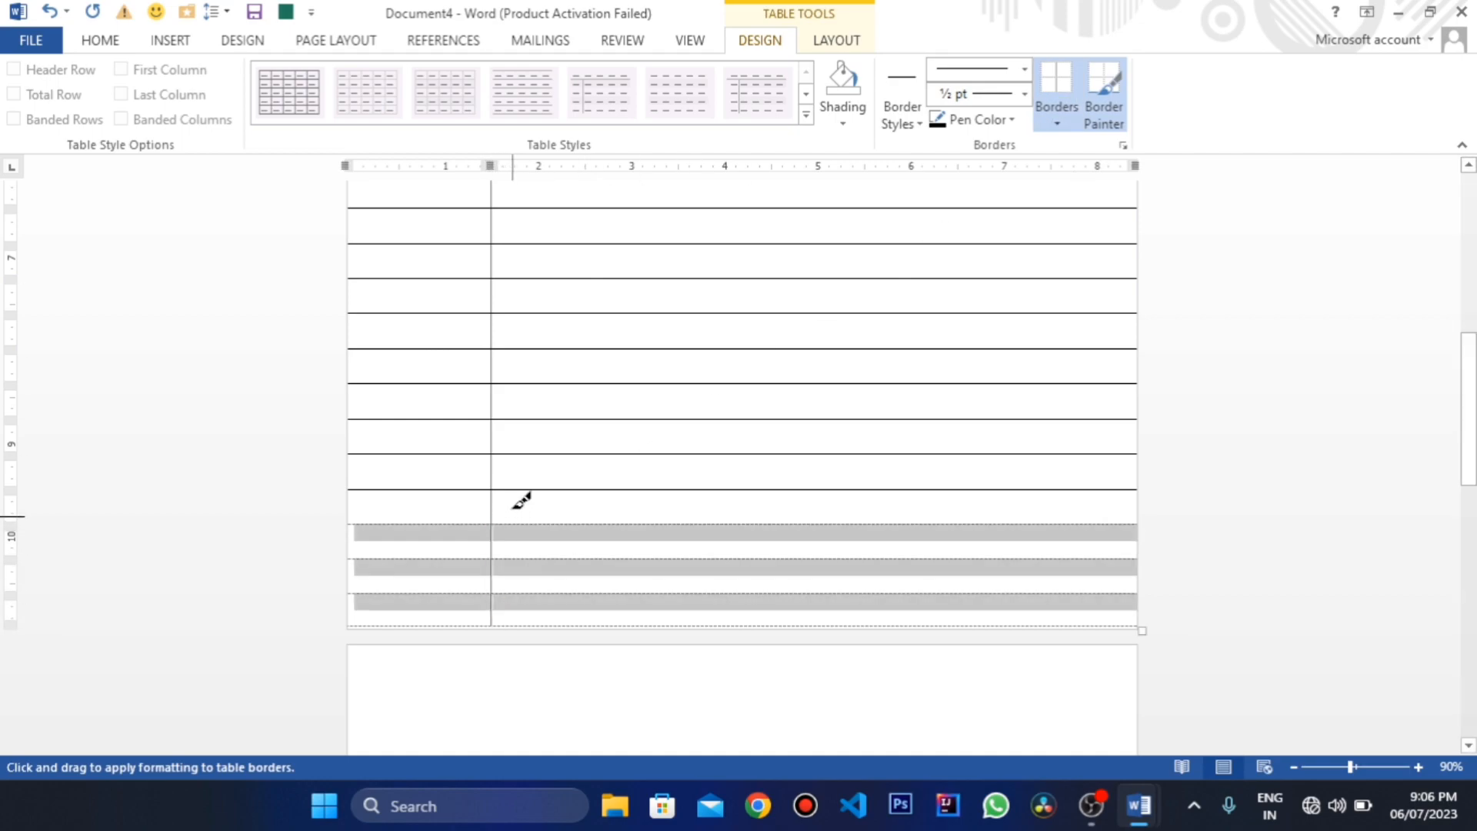
{"action": "left_click", "coordinate": [1096, 127]}
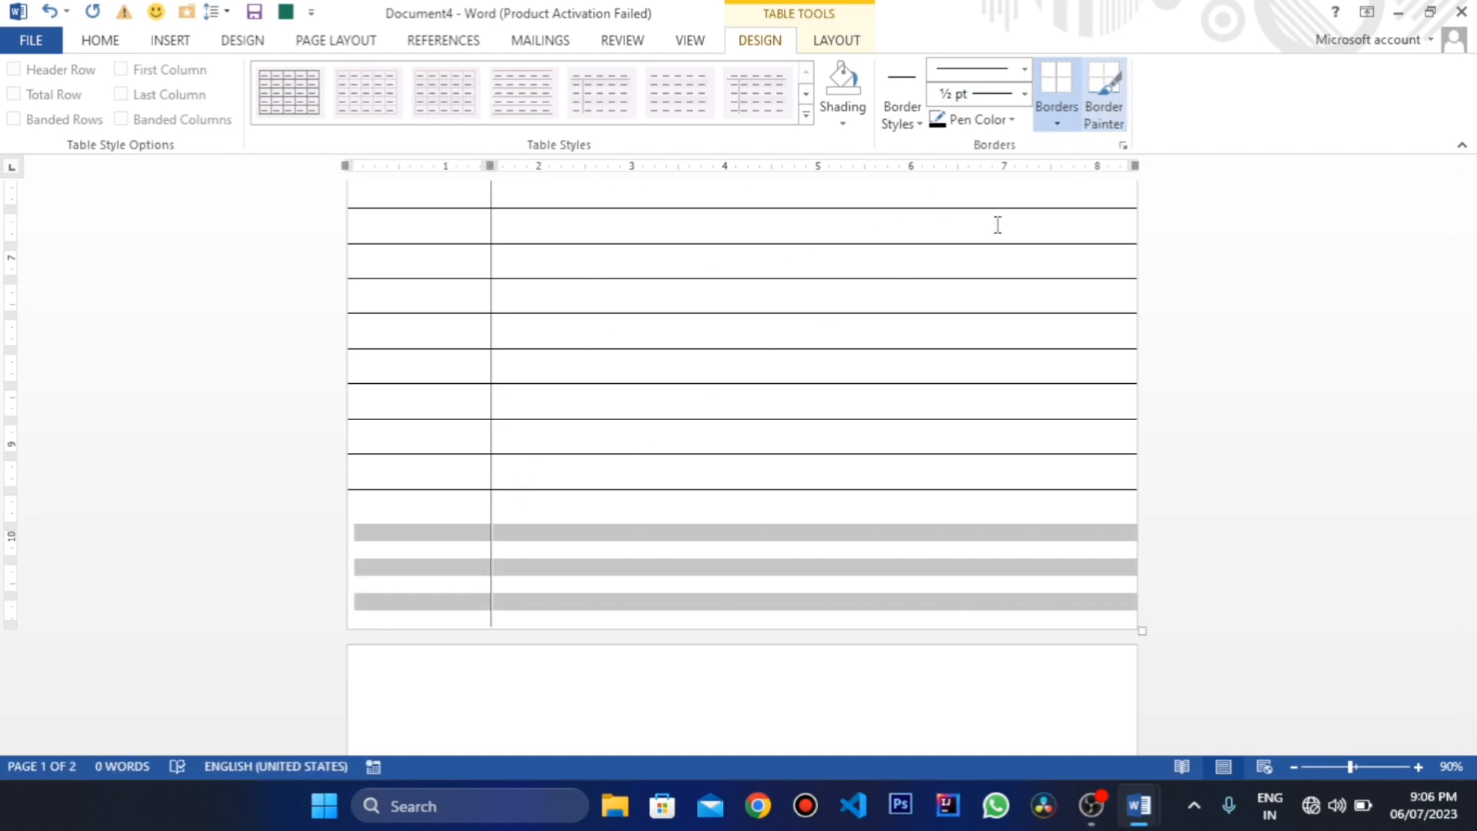
{"action": "right_click", "coordinate": [556, 511]}
{"action": "left_click", "coordinate": [533, 517]}
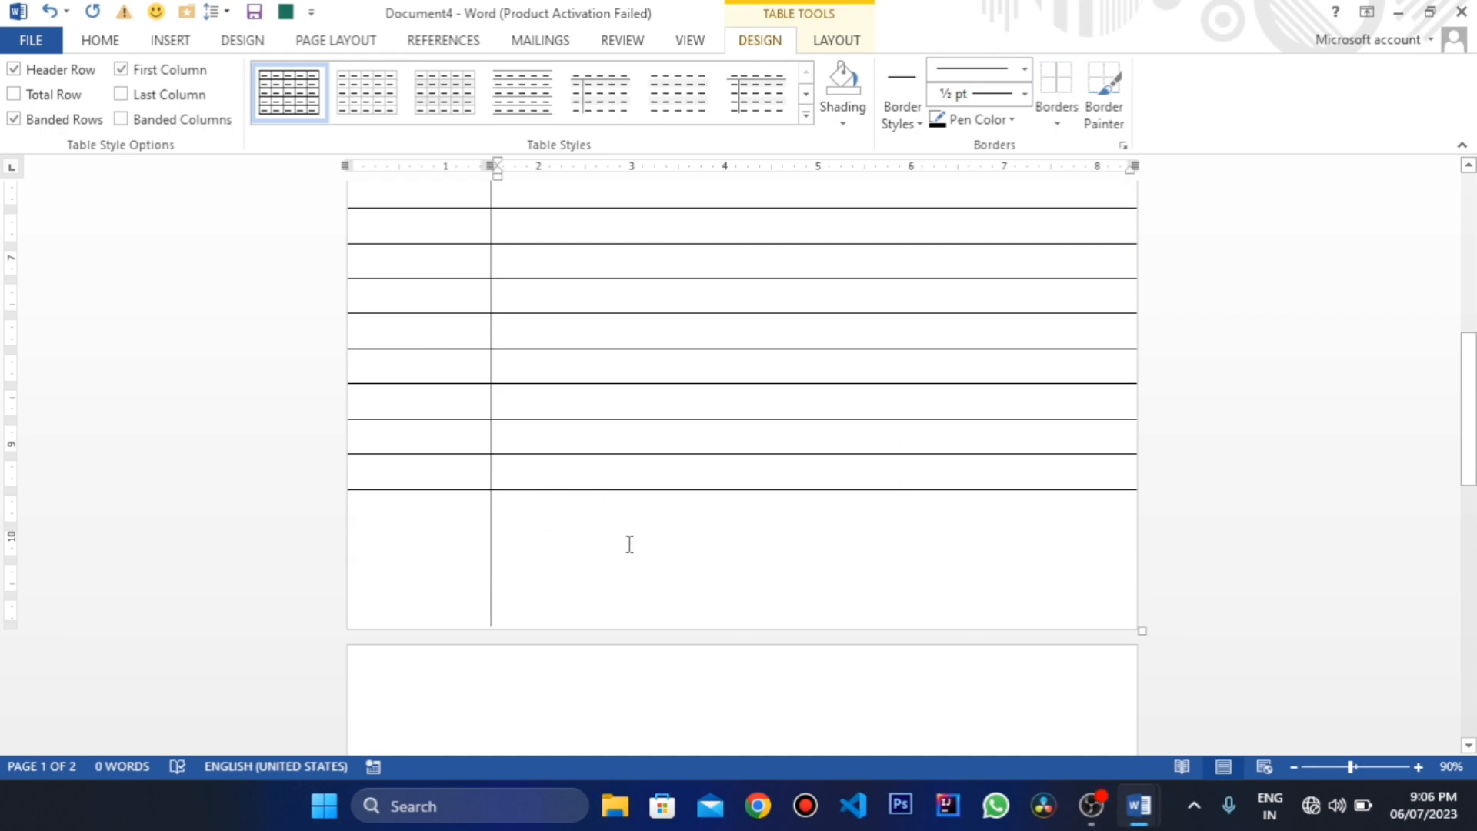
Repaint the column divider through the blank bottom rows with a black ½ pt theme border style, and stop border painting
{"action": "scroll", "coordinate": [646, 544], "scroll_direction": "up", "scroll_amount": 1}
{"action": "scroll", "coordinate": [665, 558], "scroll_direction": "down", "scroll_amount": 4}
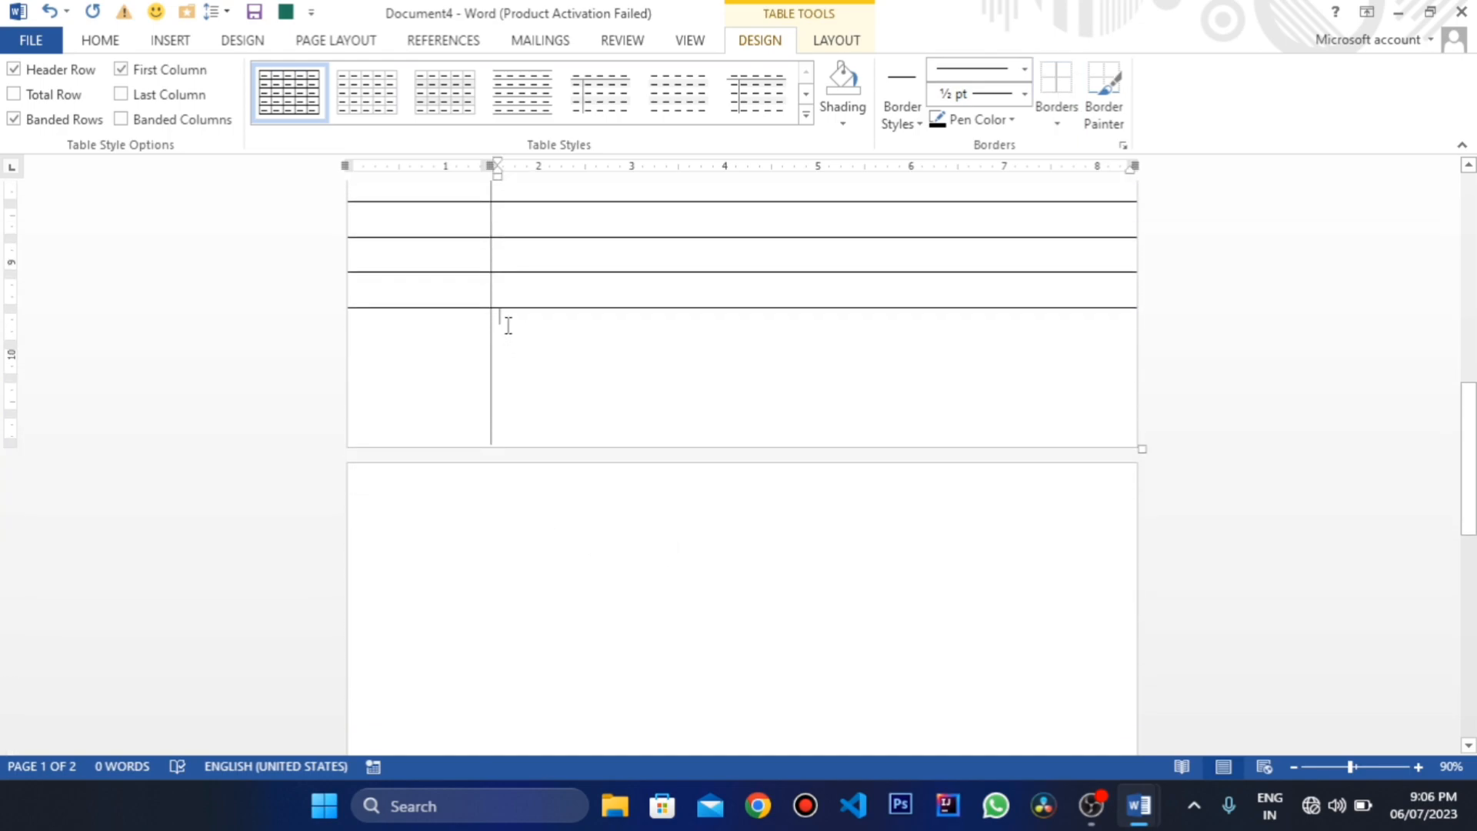
{"action": "left_click", "coordinate": [905, 123]}
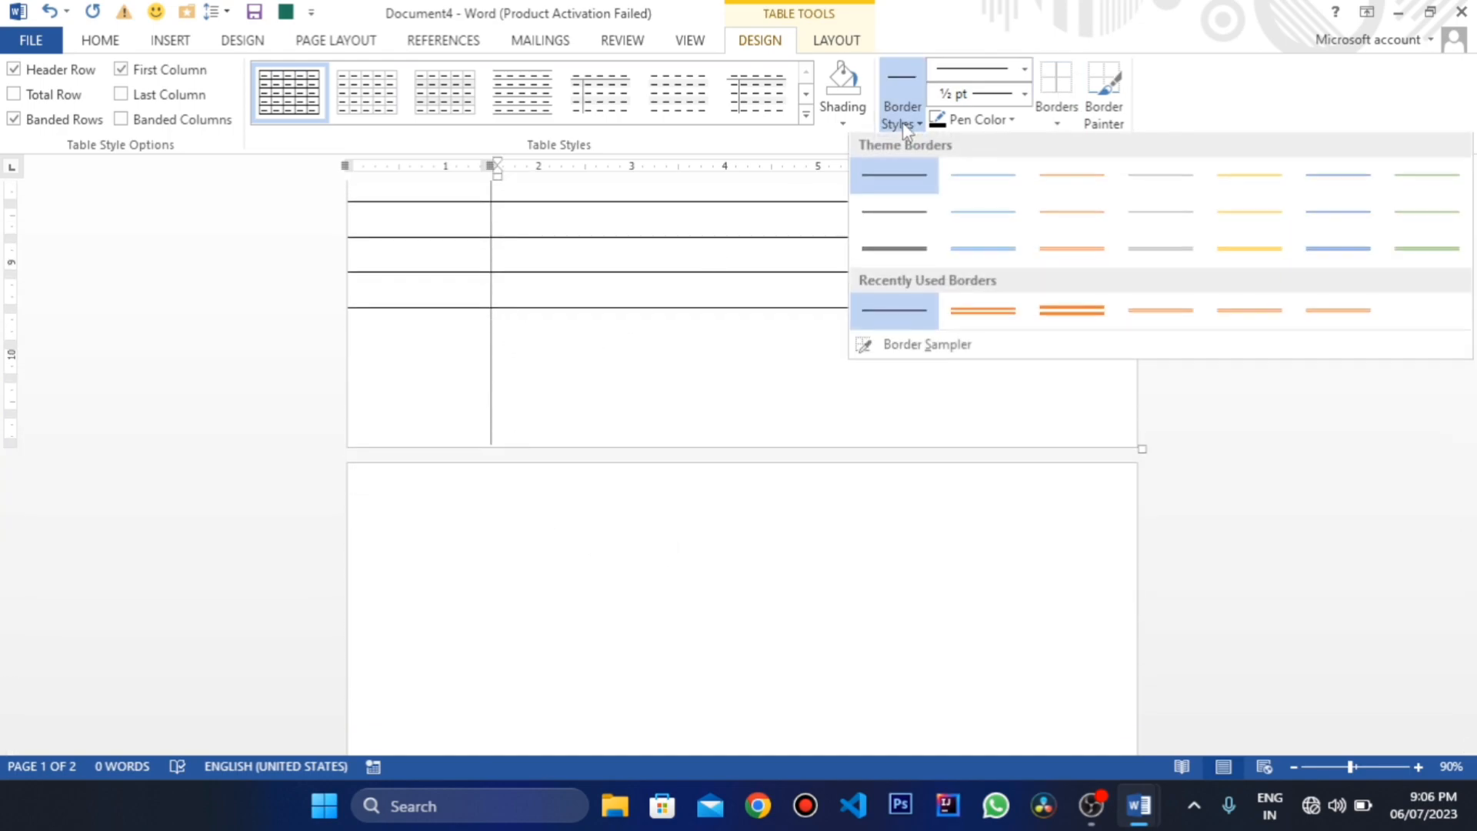
{"action": "left_click", "coordinate": [923, 212]}
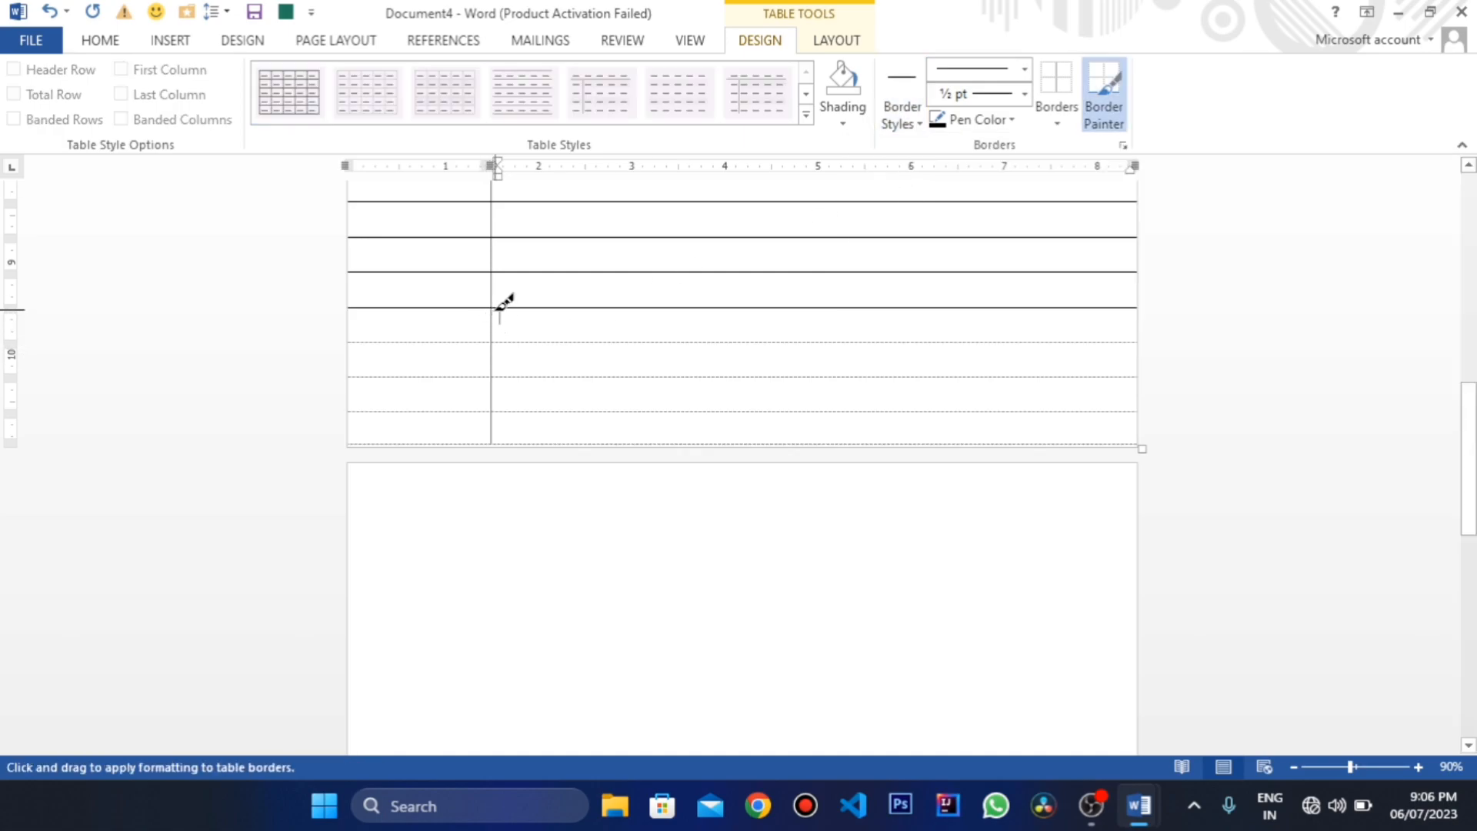
{"action": "left_click_drag", "start_coordinate": [501, 298], "coordinate": [508, 434]}
{"action": "left_click", "coordinate": [1100, 96]}
Paint the line beneath the header row across the full page width with the recently used orange 3 pt double-line border style
{"action": "scroll", "coordinate": [548, 369], "scroll_direction": "up", "scroll_amount": 10}
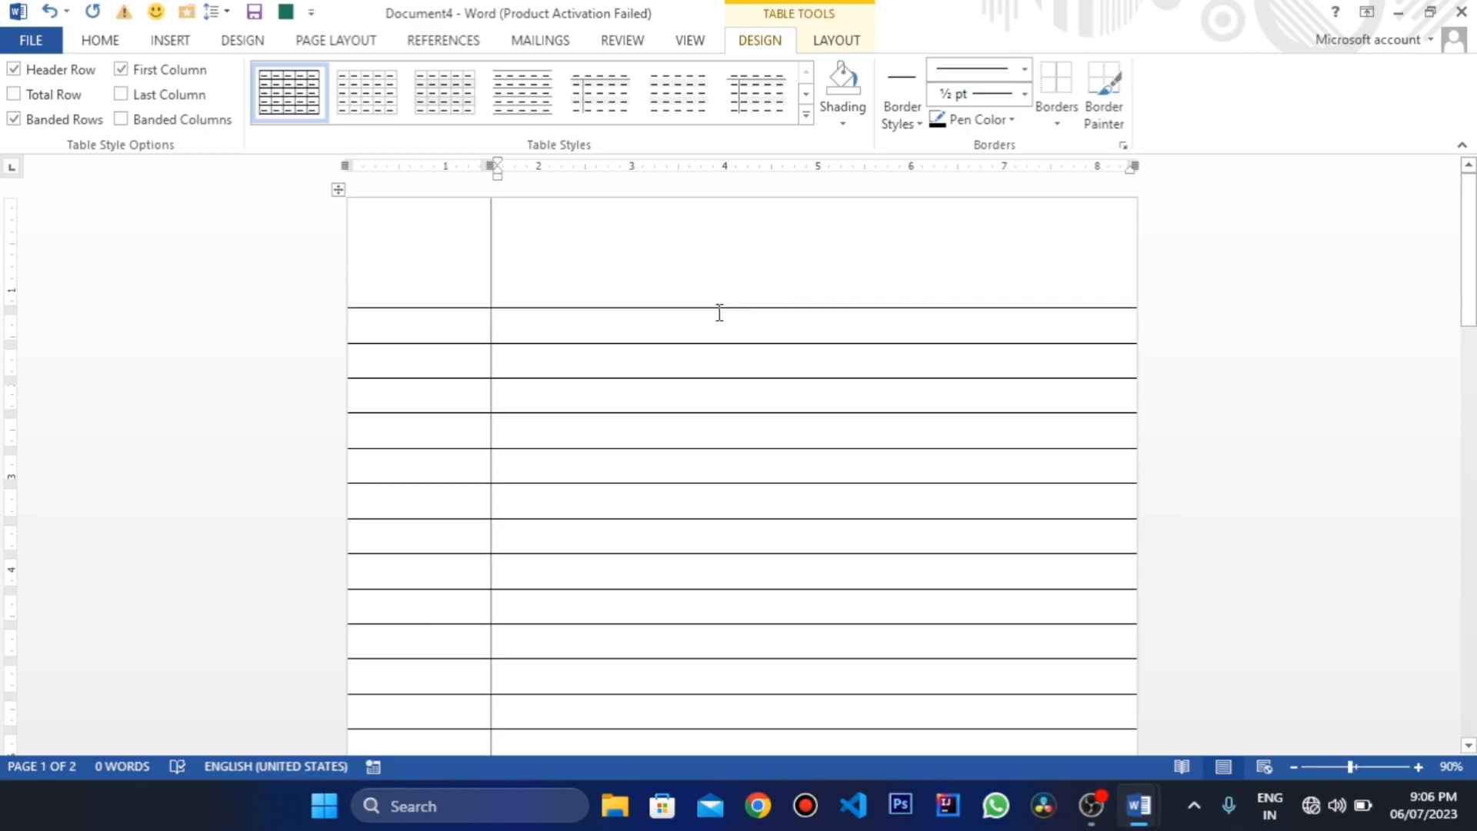
{"action": "scroll", "coordinate": [599, 315], "scroll_direction": "down", "scroll_amount": 5}
{"action": "scroll", "coordinate": [604, 325], "scroll_direction": "up", "scroll_amount": 5}
{"action": "left_click", "coordinate": [907, 125]}
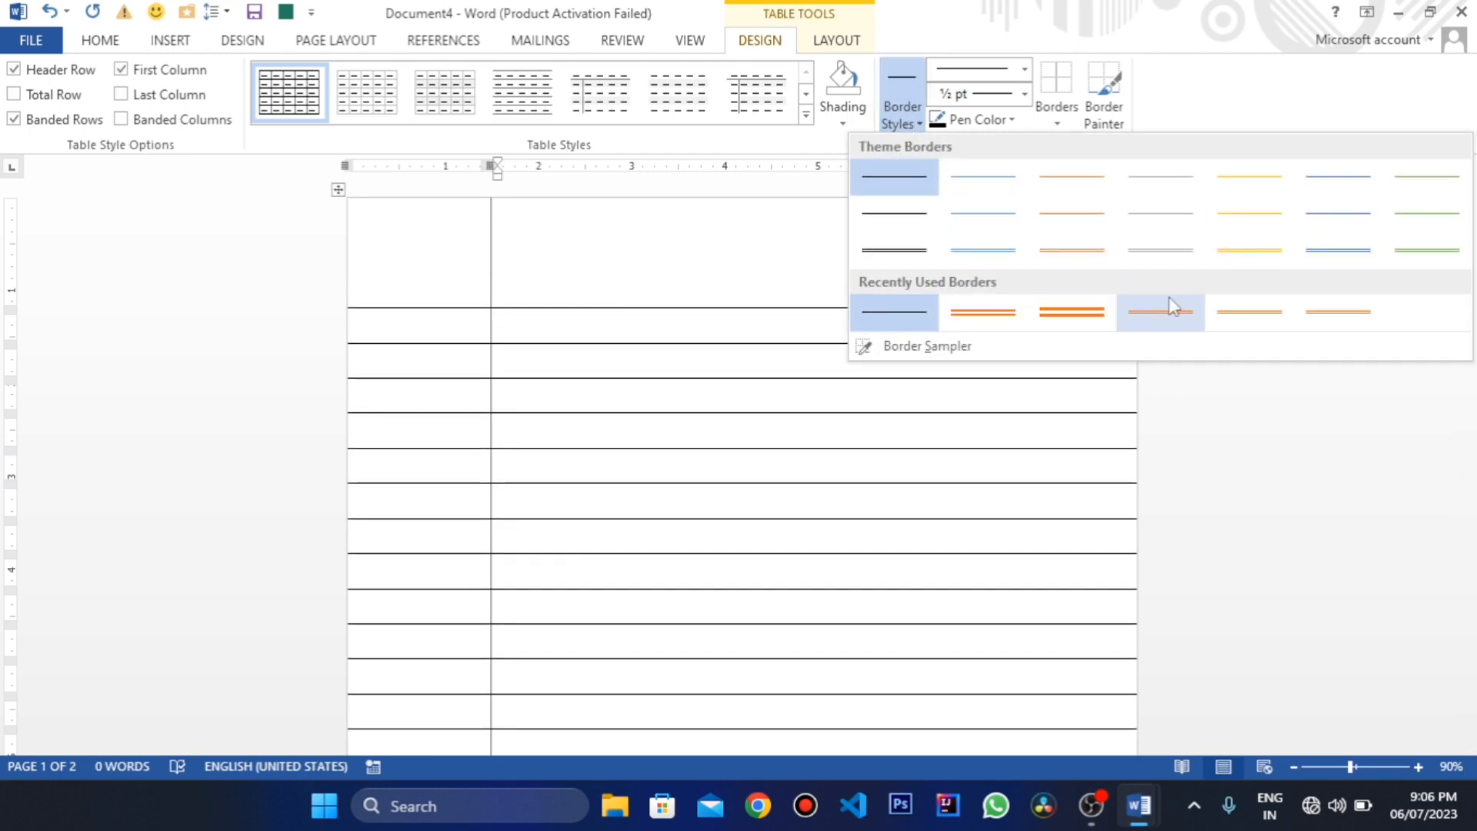
{"action": "left_click", "coordinate": [1000, 321]}
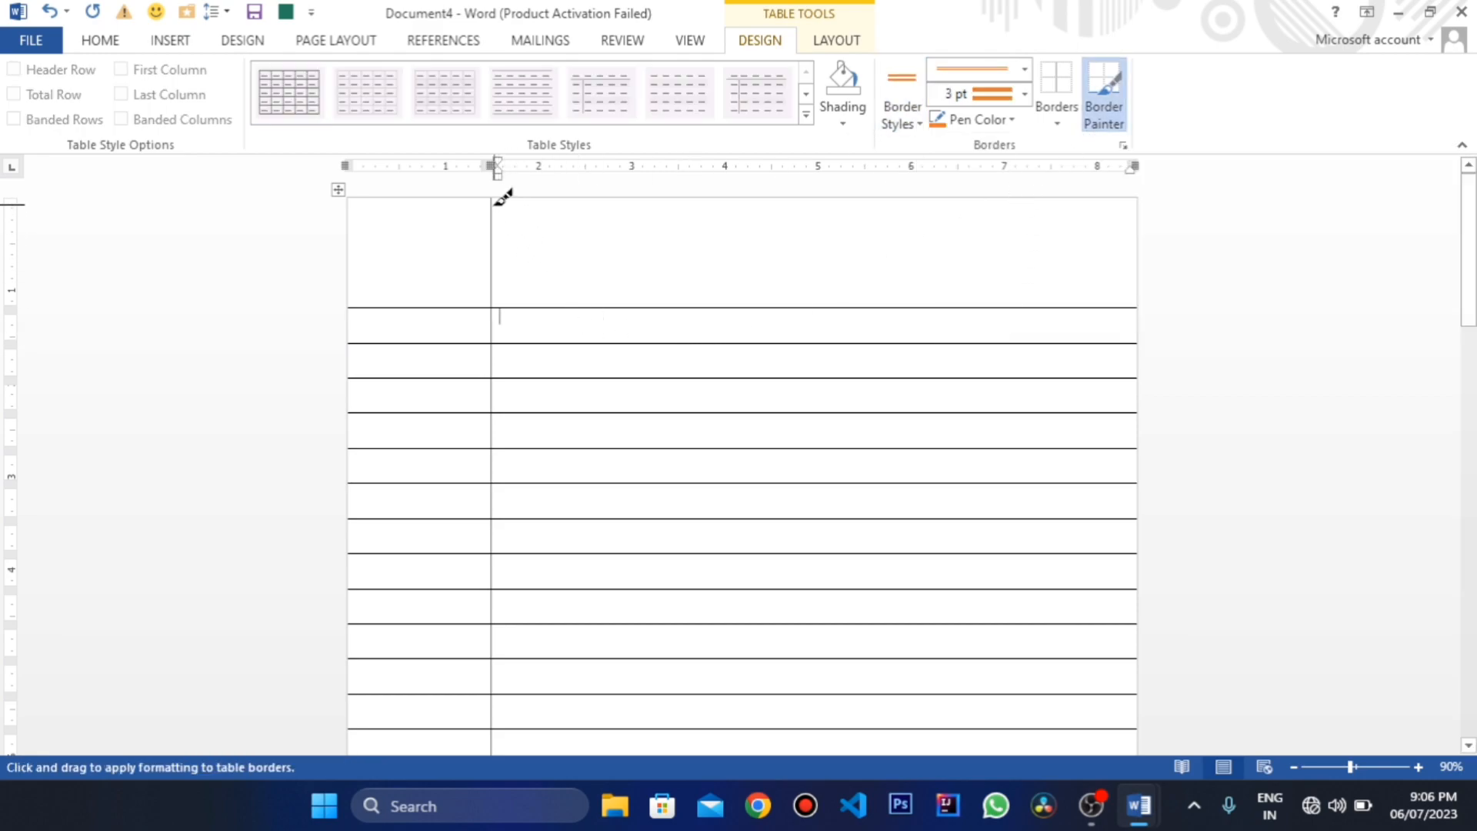
{"action": "left_click", "coordinate": [358, 301]}
{"action": "left_click_drag", "start_coordinate": [372, 301], "coordinate": [1130, 297]}
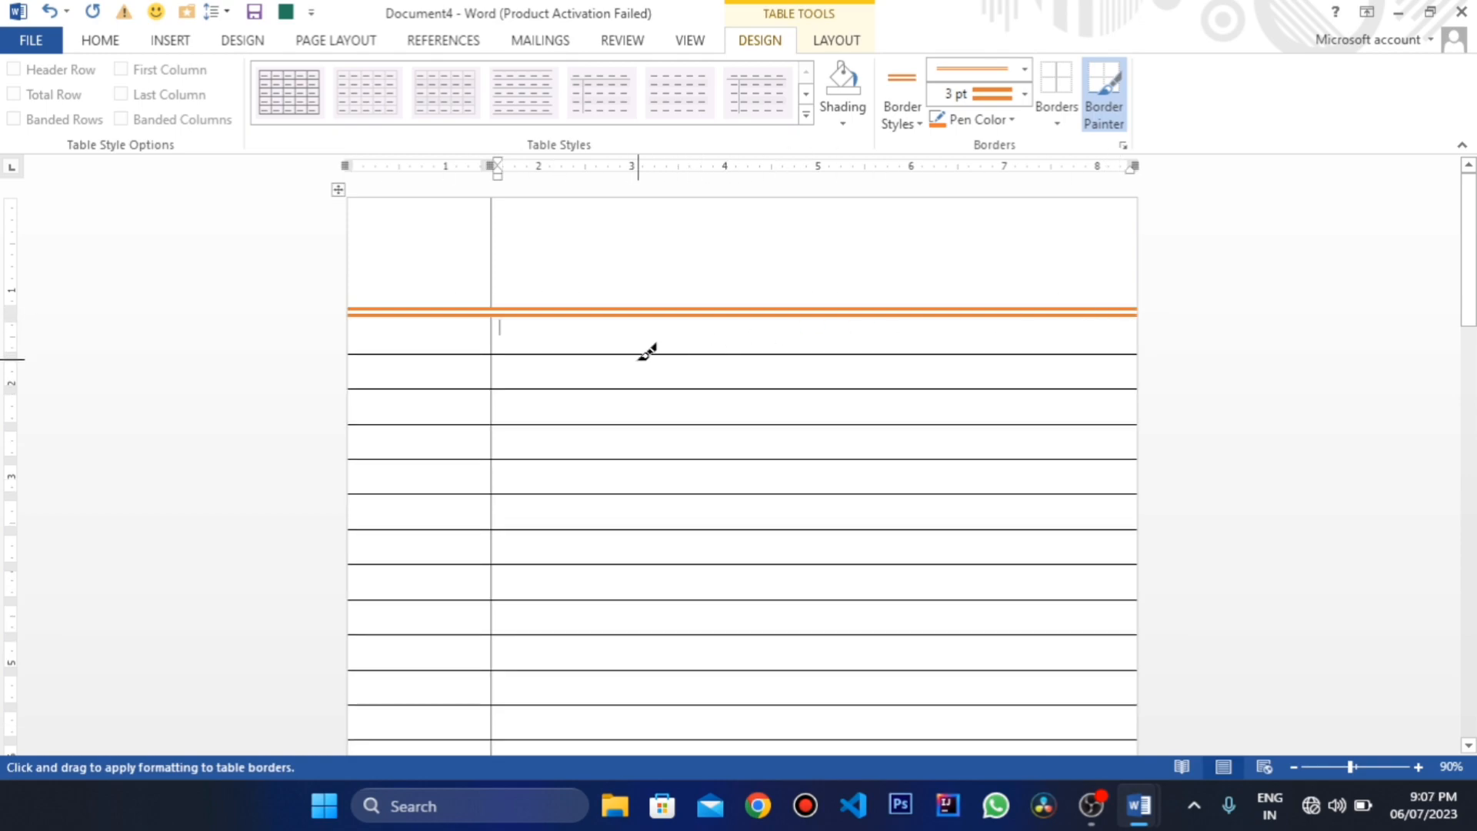
Paint the column divider down the whole table with the orange 3 pt double-line border, and stop border painting
{"action": "mouse_move", "coordinate": [500, 192]}
{"action": "left_mouse_down"}
{"action": "mouse_move", "coordinate": [504, 805]}
{"action": "mouse_move", "coordinate": [511, 640]}
{"action": "mouse_move", "coordinate": [489, 507]}
{"action": "left_mouse_up"}
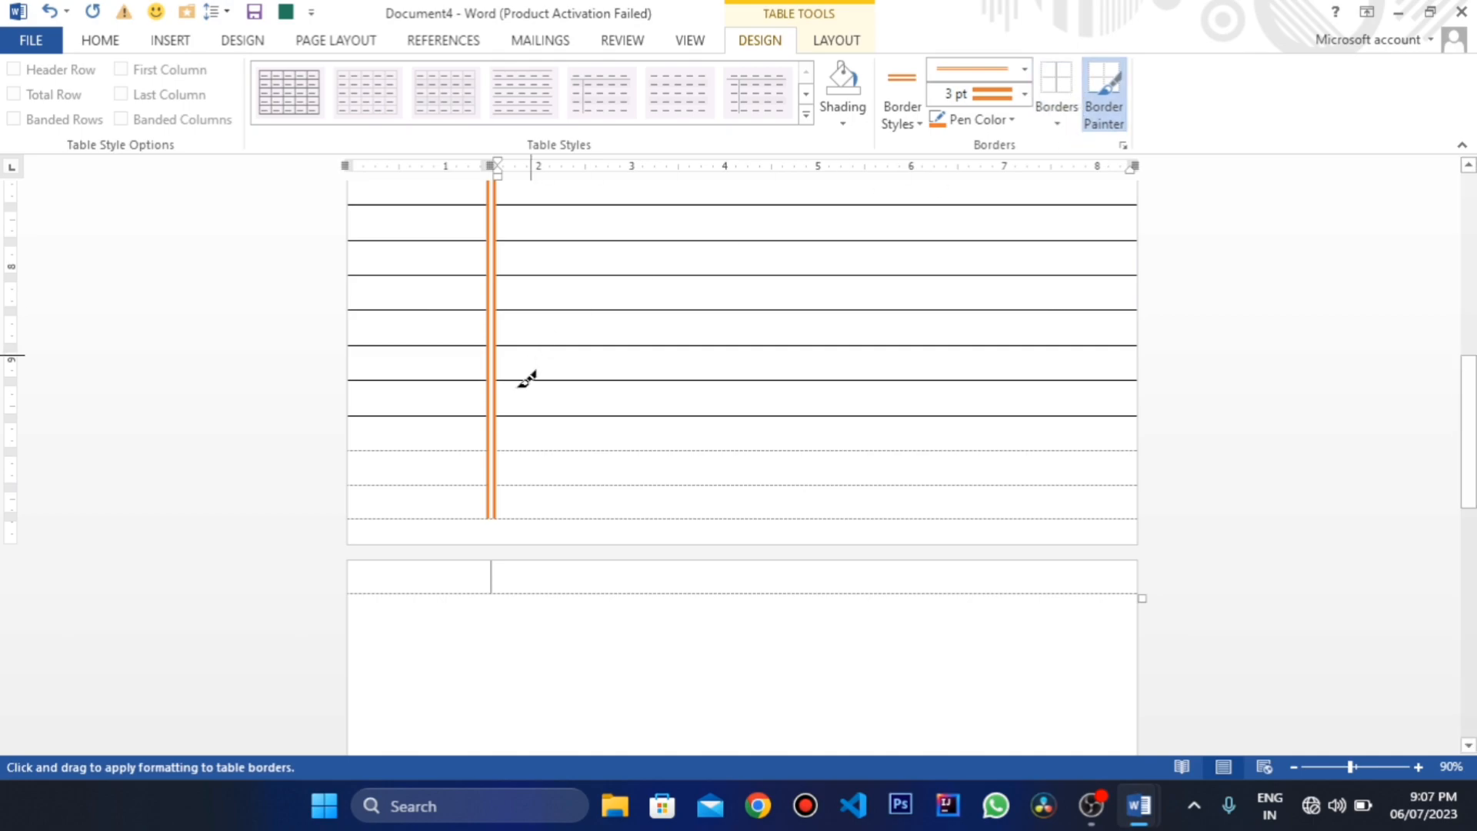
{"action": "left_click", "coordinate": [1106, 111]}
{"action": "scroll", "coordinate": [596, 417], "scroll_direction": "up", "scroll_amount": 10}
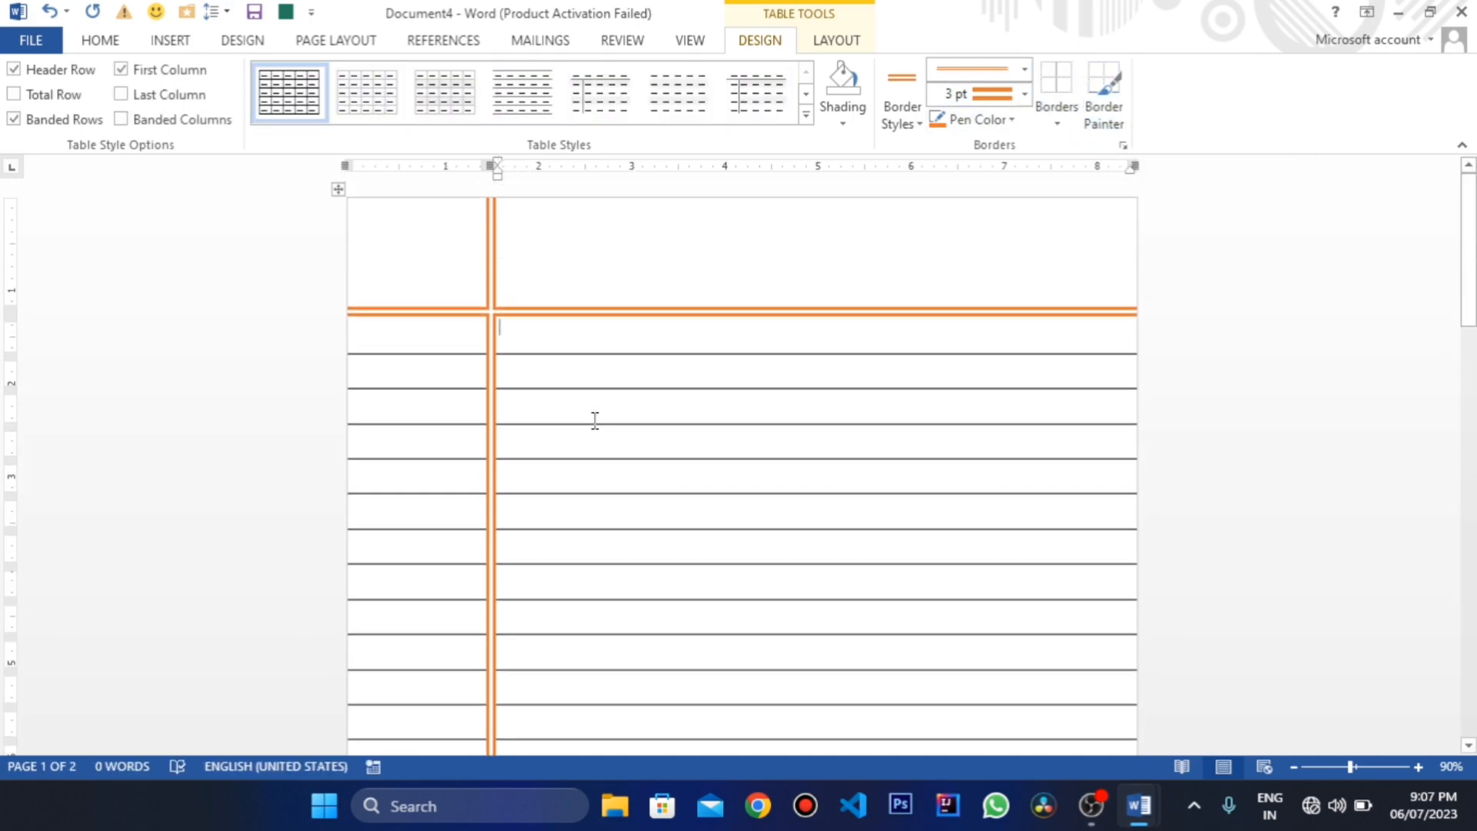
Delete the table row that has spilled over onto the second page
{"action": "scroll", "coordinate": [599, 420], "scroll_direction": "down", "scroll_amount": 12}
{"action": "scroll", "coordinate": [605, 422], "scroll_direction": "up", "scroll_amount": 3}
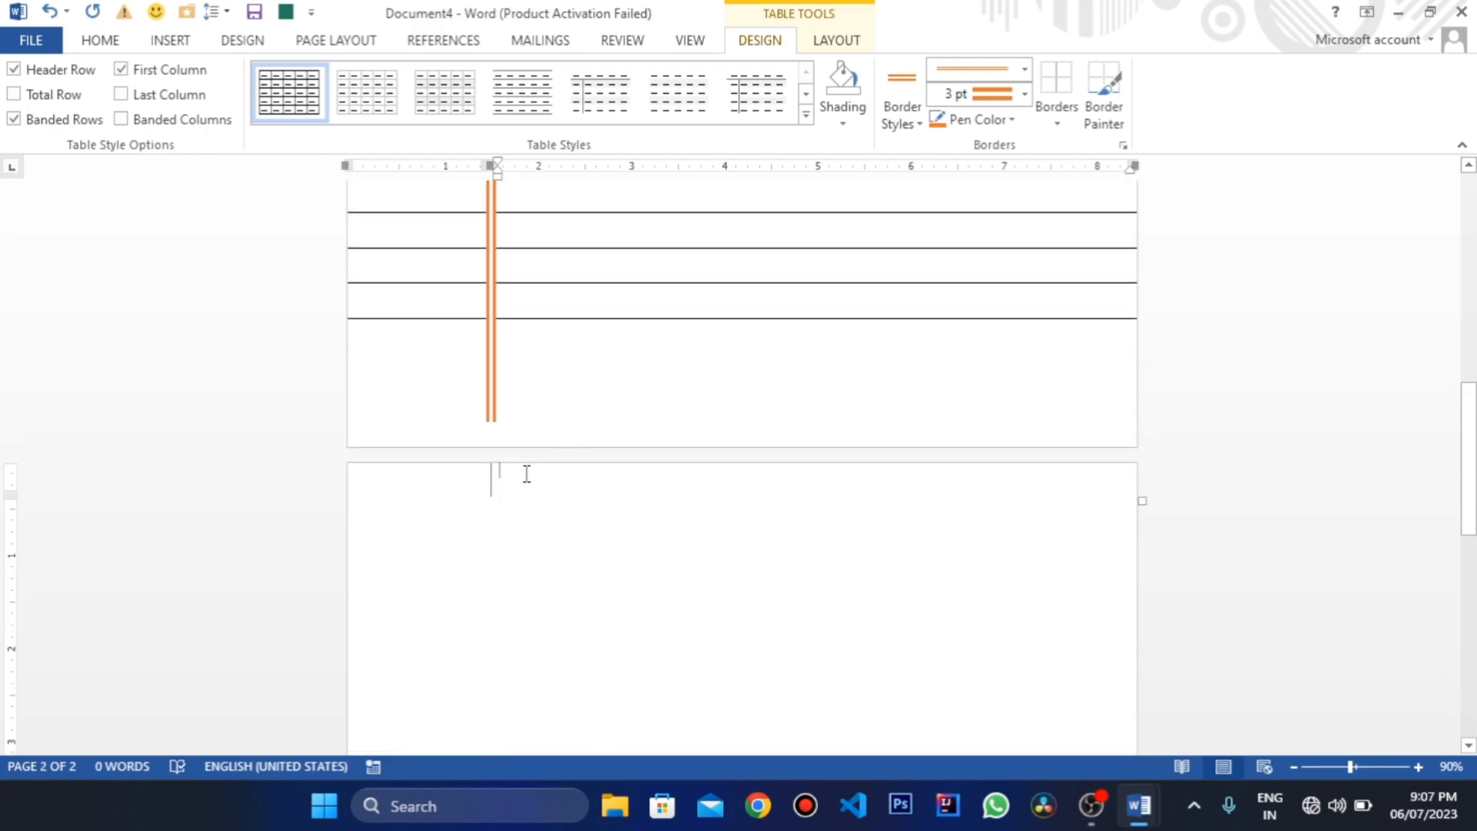
{"action": "left_click", "coordinate": [839, 42]}
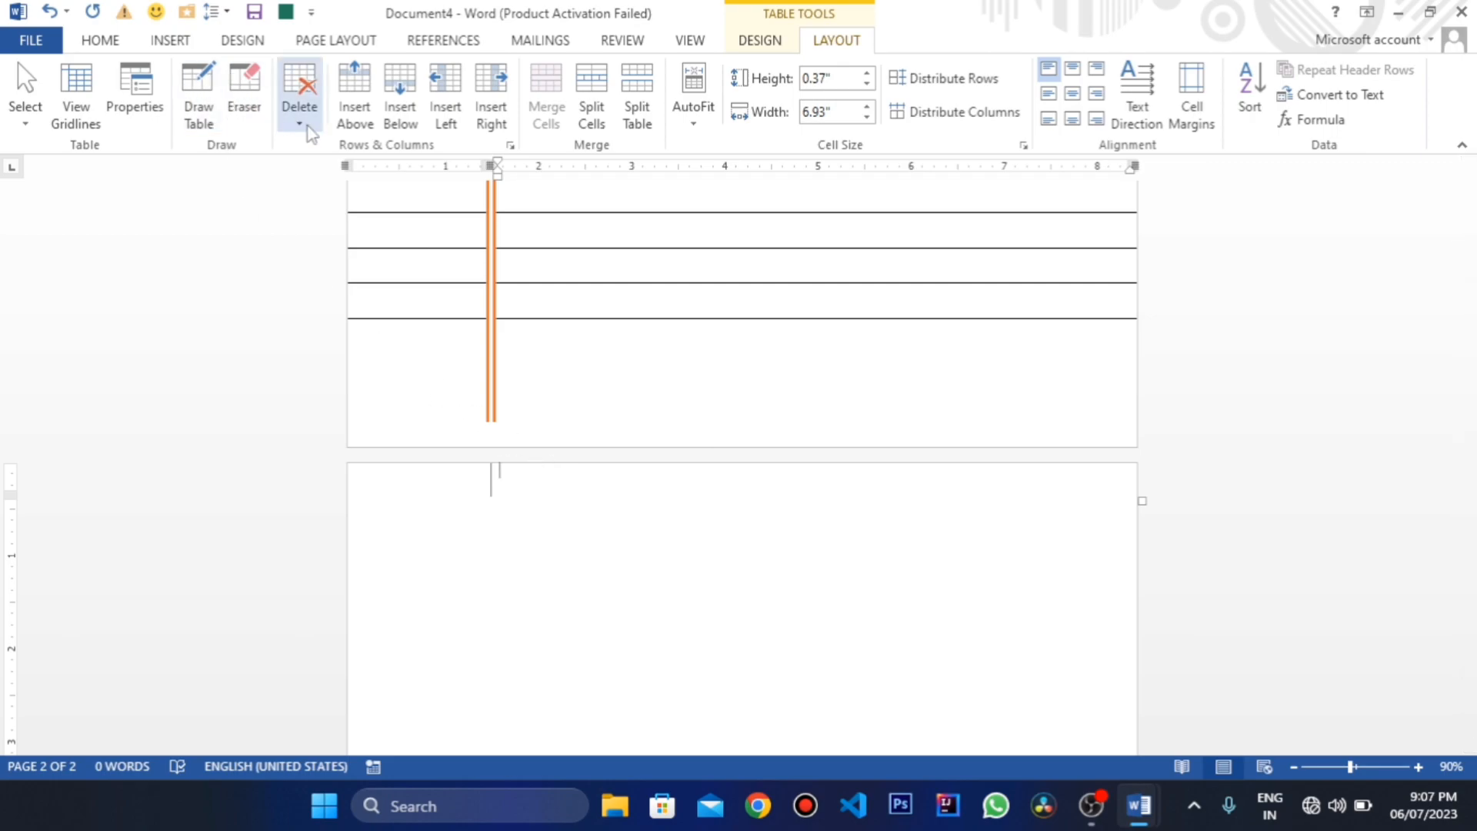
{"action": "left_click", "coordinate": [299, 108]}
{"action": "left_click", "coordinate": [347, 199]}
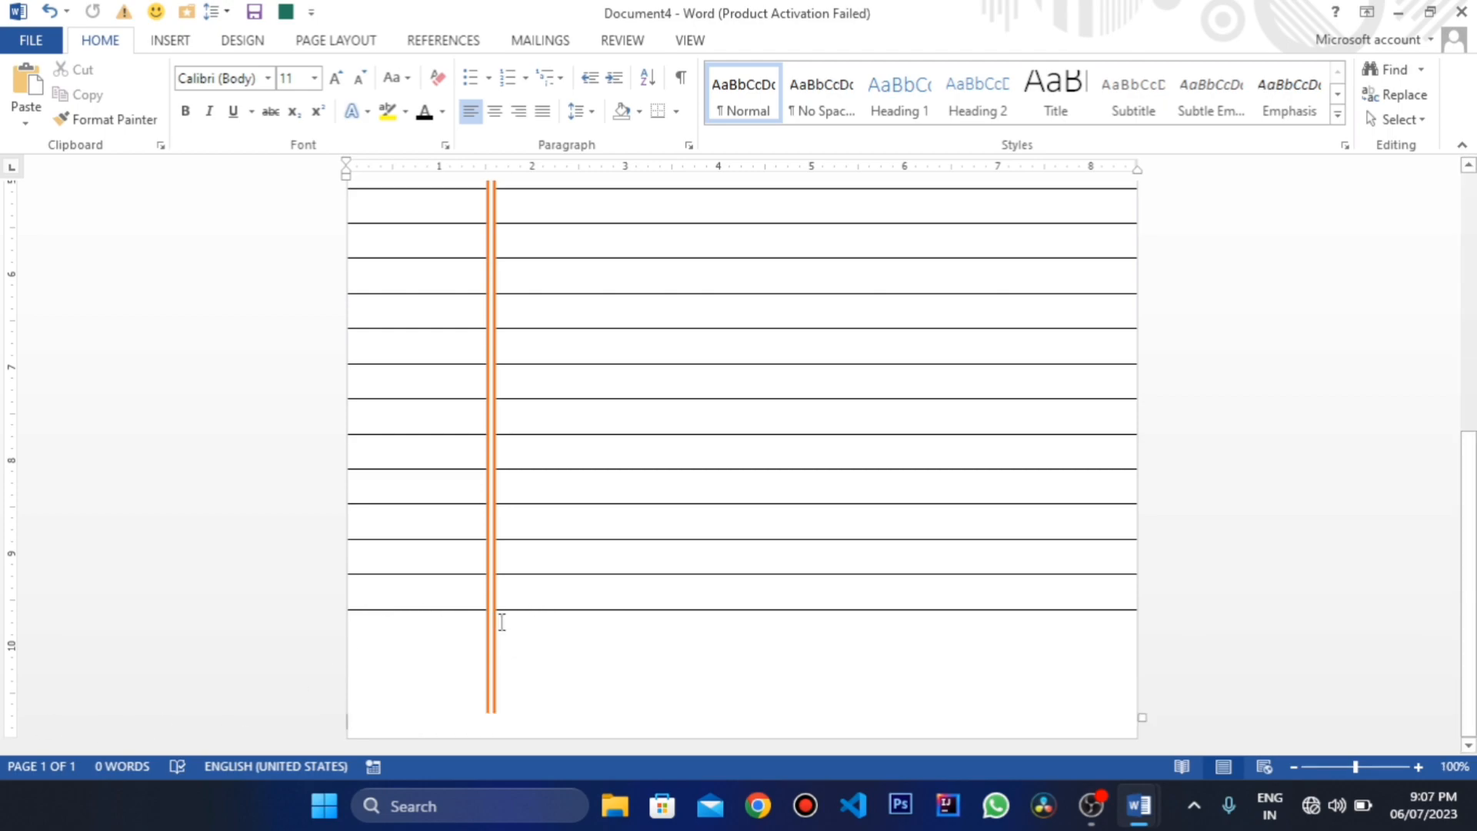
Increase the height of the table's last row so the column divider extends to the bottom edge of the first page
{"action": "scroll", "coordinate": [501, 622], "scroll_direction": "up", "scroll_amount": 2}
{"action": "left_click", "coordinate": [448, 609]}
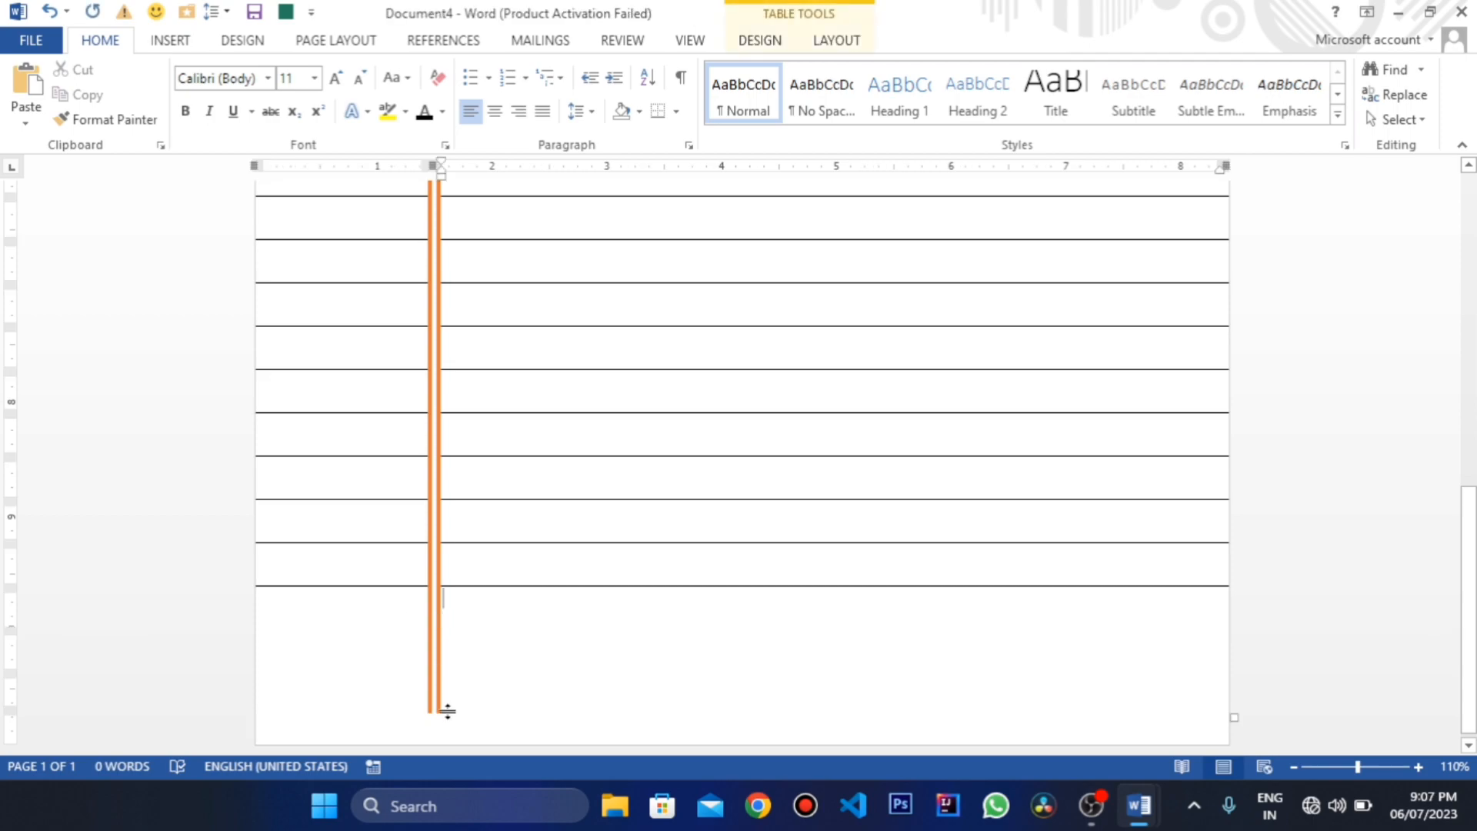
{"action": "left_click_drag", "start_coordinate": [12, 709], "coordinate": [12, 744]}
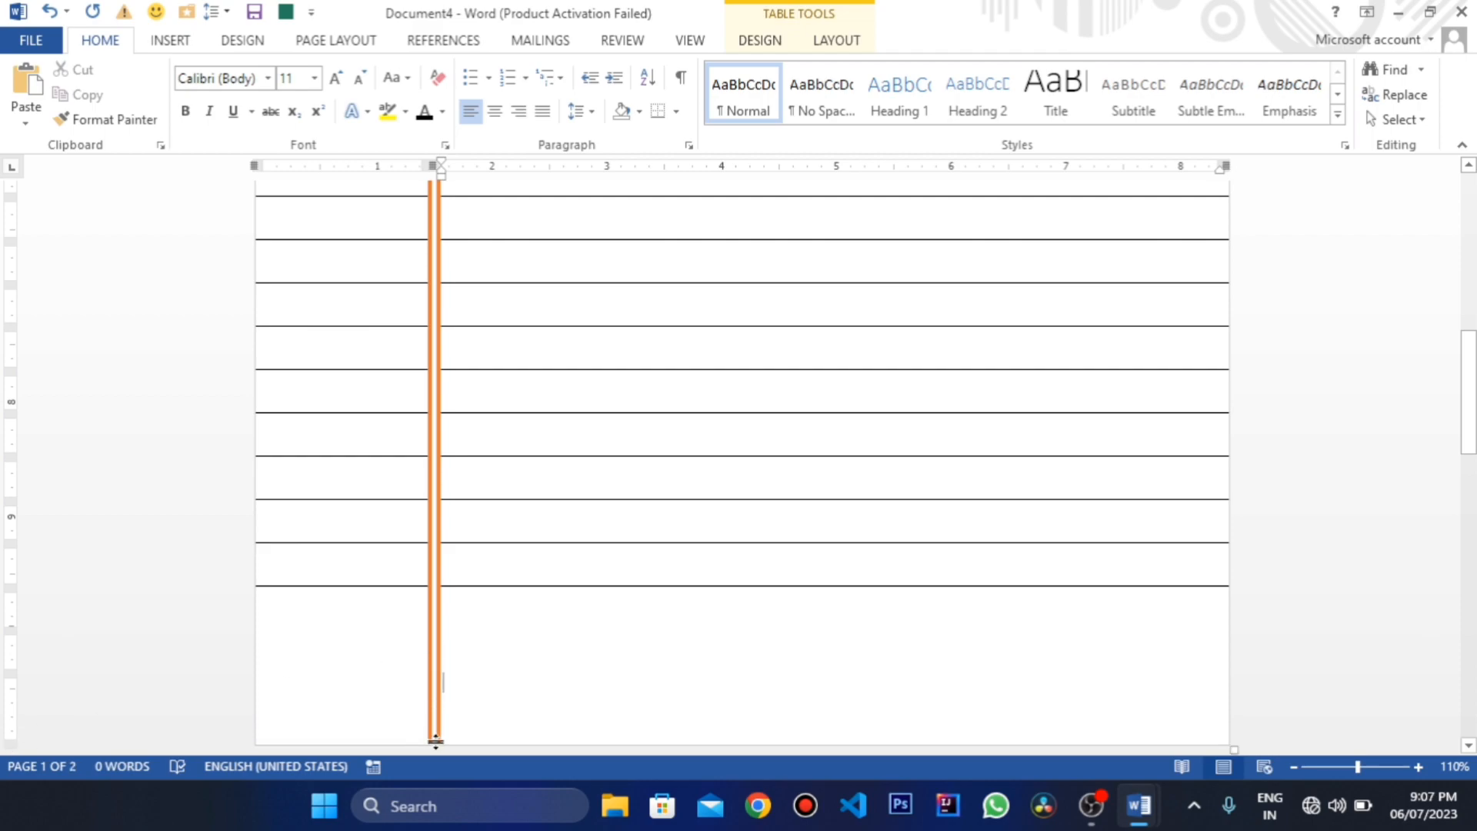
{"action": "scroll", "coordinate": [460, 715], "scroll_direction": "up", "scroll_amount": 2}
{"action": "scroll", "coordinate": [459, 692], "scroll_direction": "down", "scroll_amount": 5}
{"action": "scroll", "coordinate": [402, 495], "scroll_direction": "up", "scroll_amount": 2}
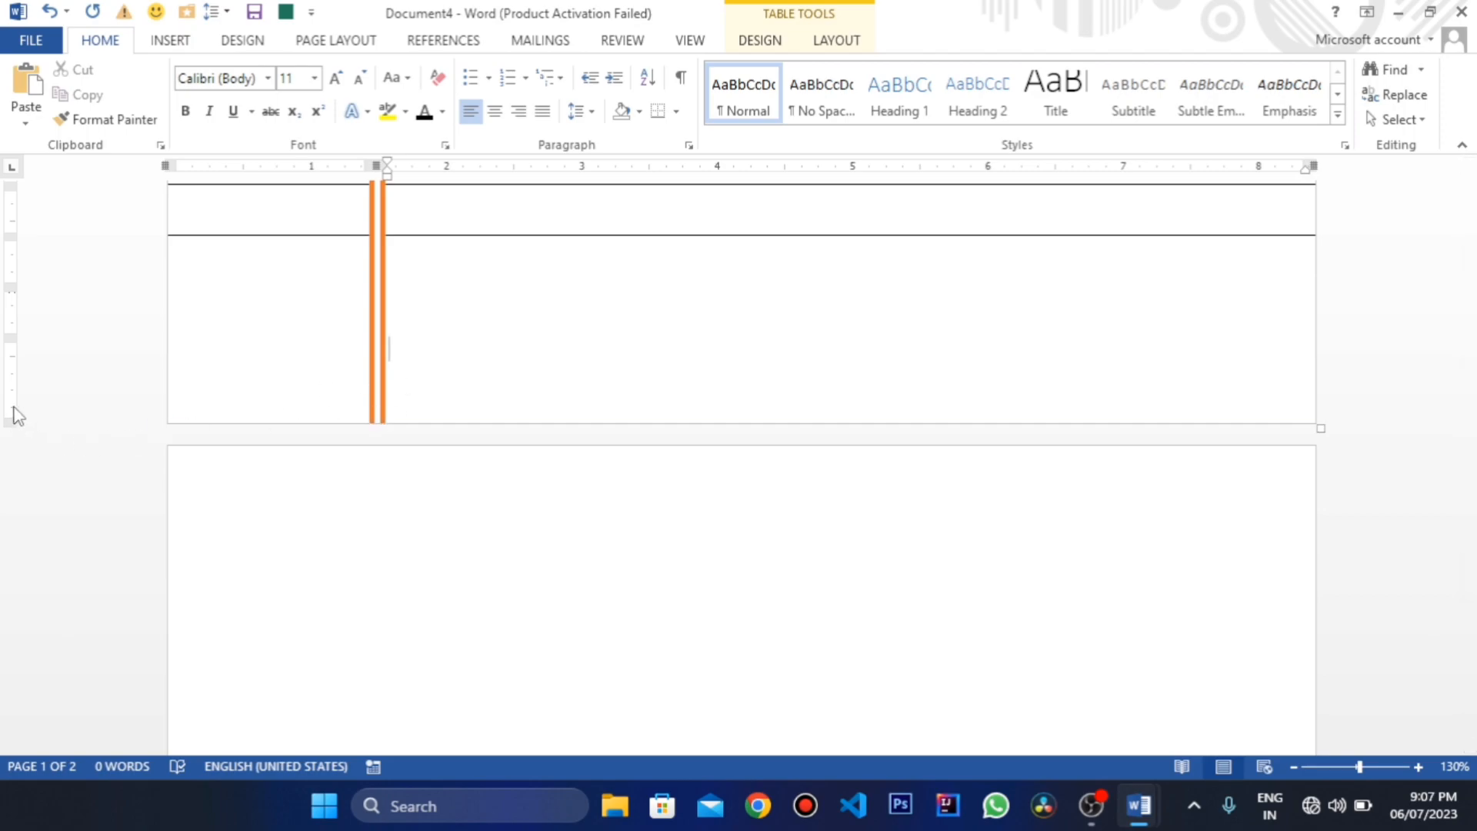
Try to repaint the line beneath the header row with another recently used orange double-line border style
{"action": "scroll", "coordinate": [483, 403], "scroll_direction": "up", "scroll_amount": 10}
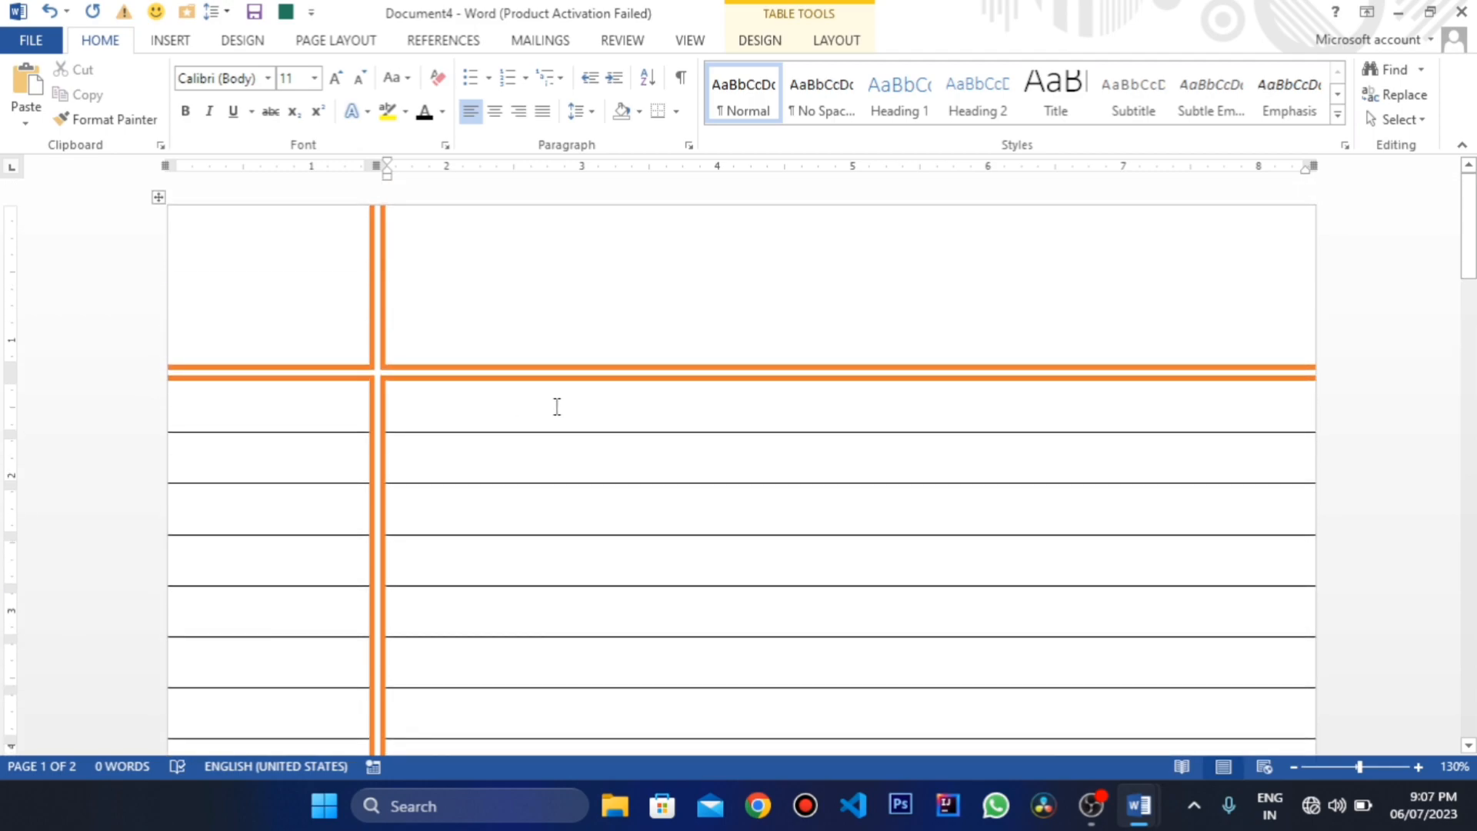
{"action": "scroll", "coordinate": [557, 406], "scroll_direction": "down", "scroll_amount": 8, "text": "ctrl"}
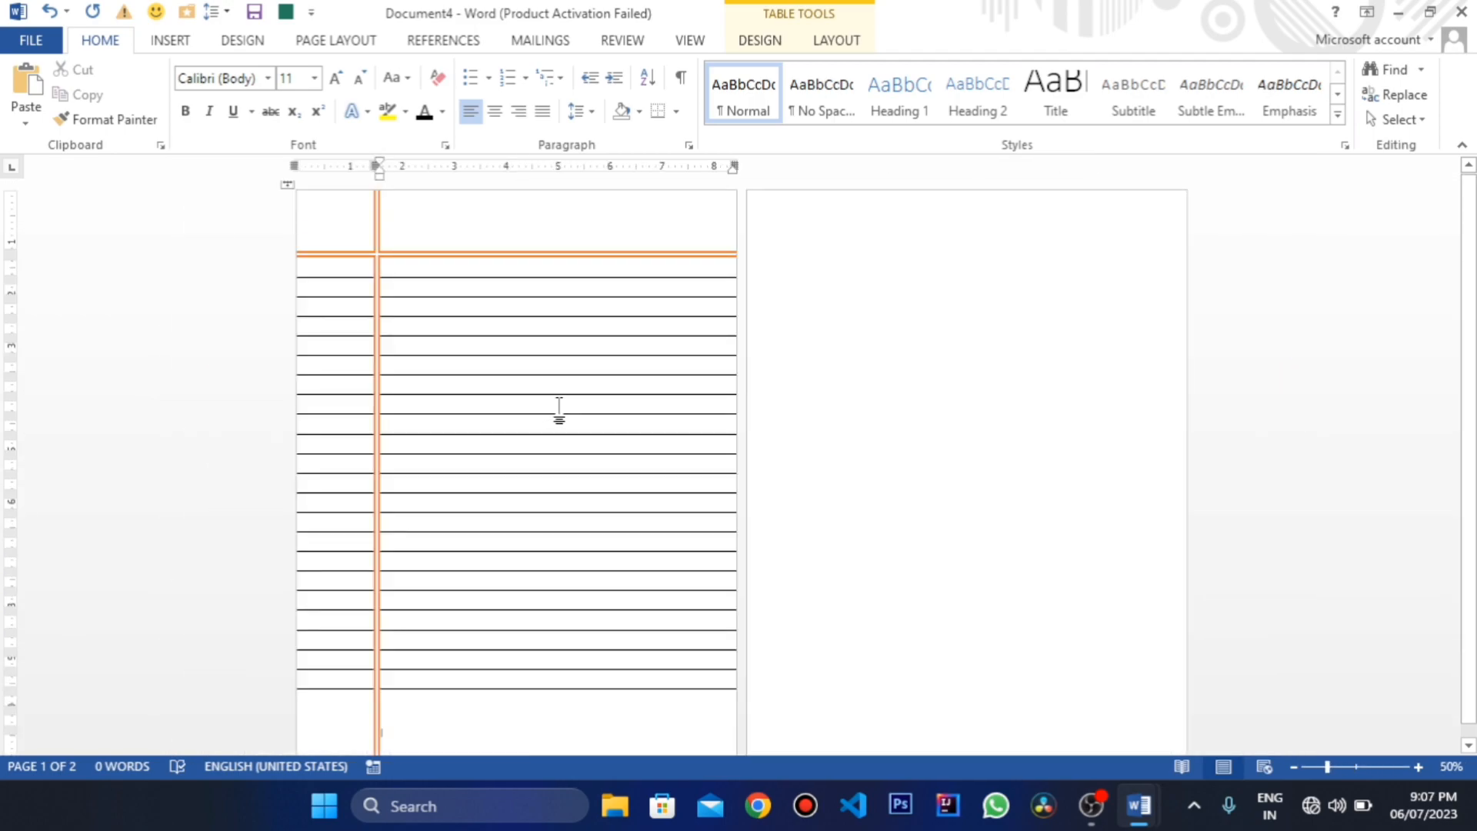
{"action": "scroll", "coordinate": [560, 408], "scroll_direction": "up", "scroll_amount": 4, "text": "ctrl"}
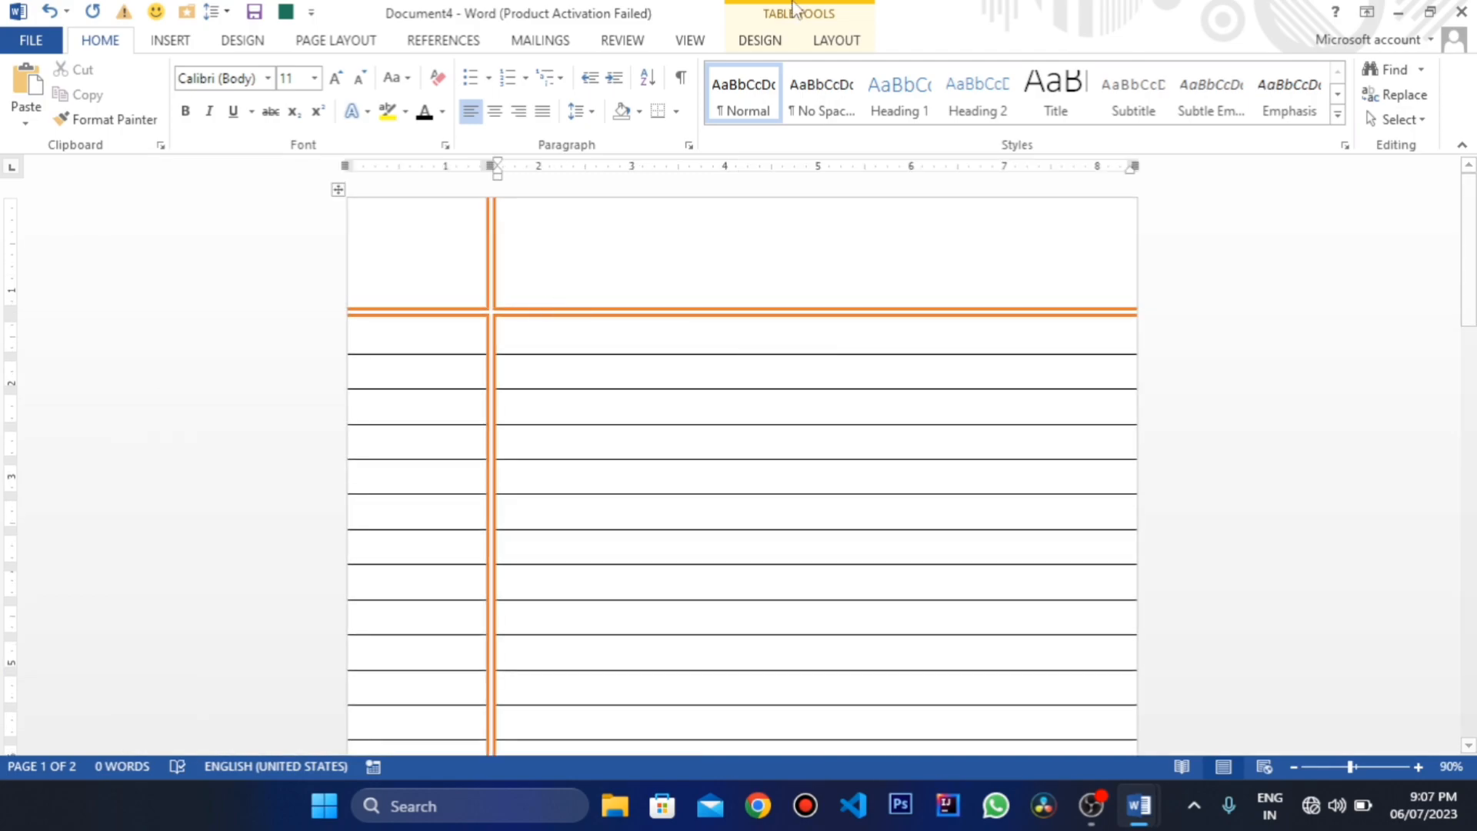
{"action": "left_click", "coordinate": [781, 45]}
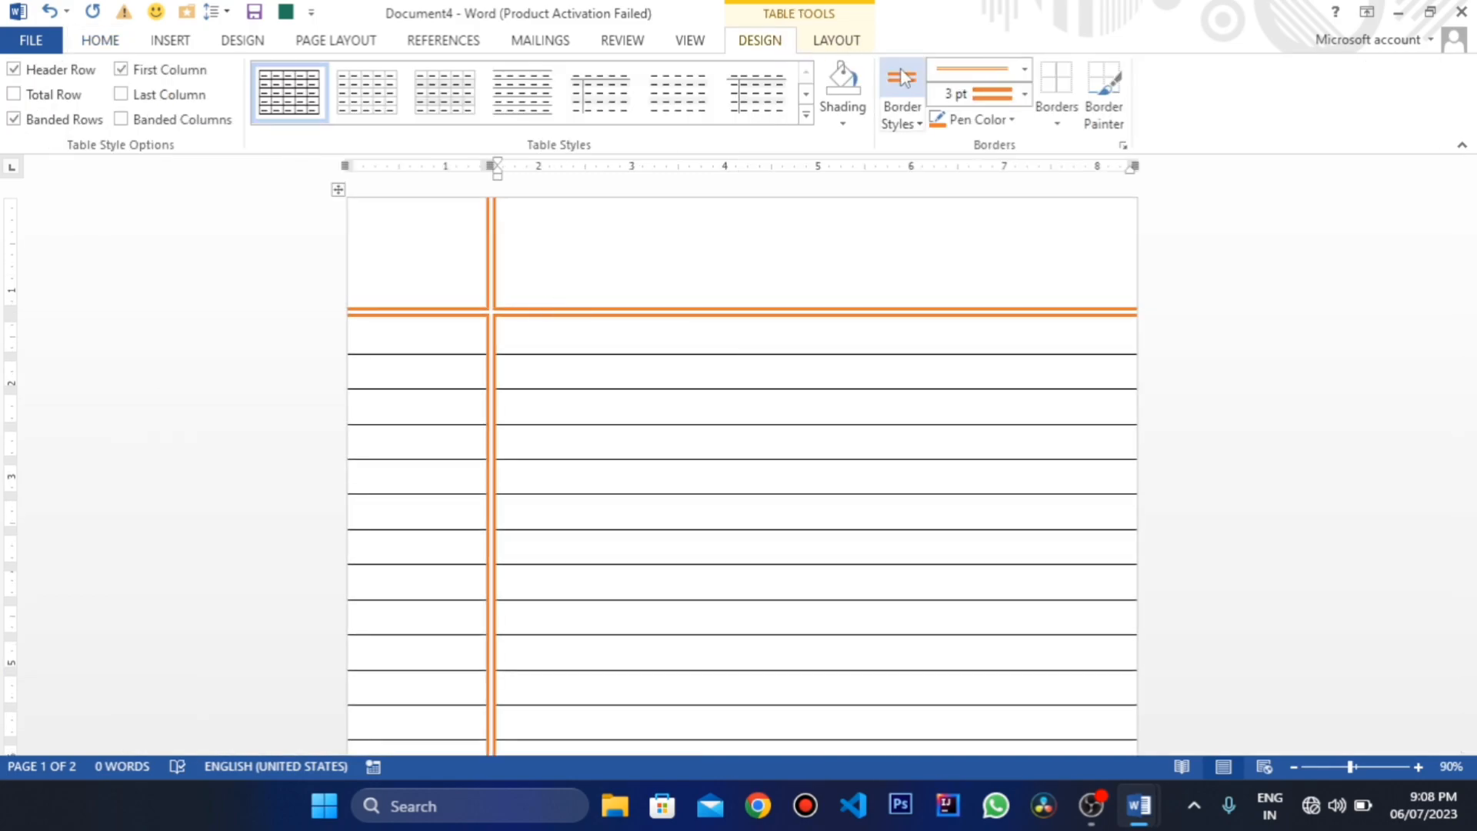
{"action": "left_click", "coordinate": [906, 111]}
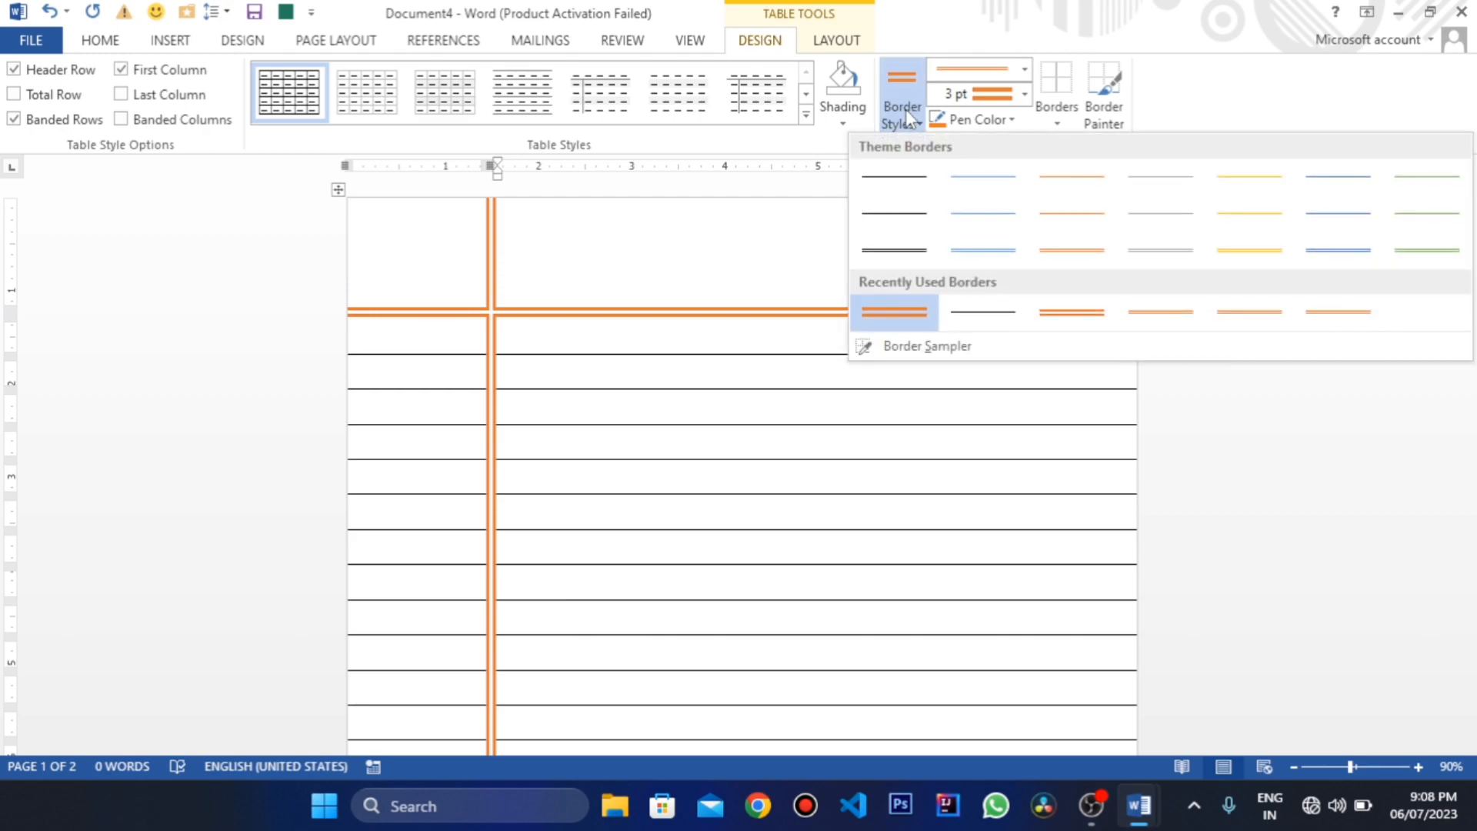
{"action": "left_click", "coordinate": [1057, 312]}
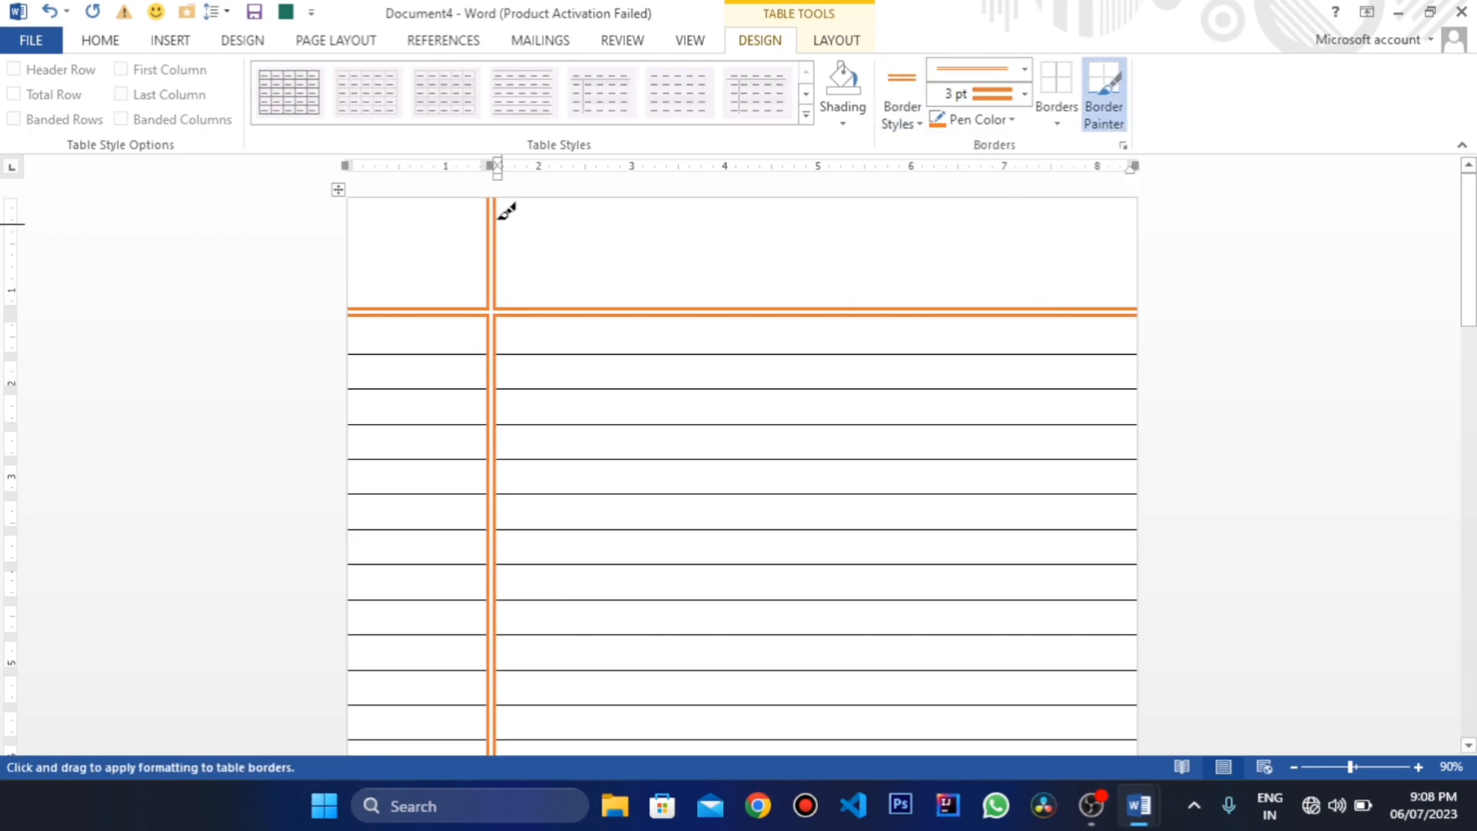
{"action": "mouse_move", "coordinate": [400, 306]}
{"action": "left_mouse_down"}
{"action": "mouse_move", "coordinate": [1096, 273]}
{"action": "mouse_move", "coordinate": [1134, 307]}
{"action": "left_mouse_up"}
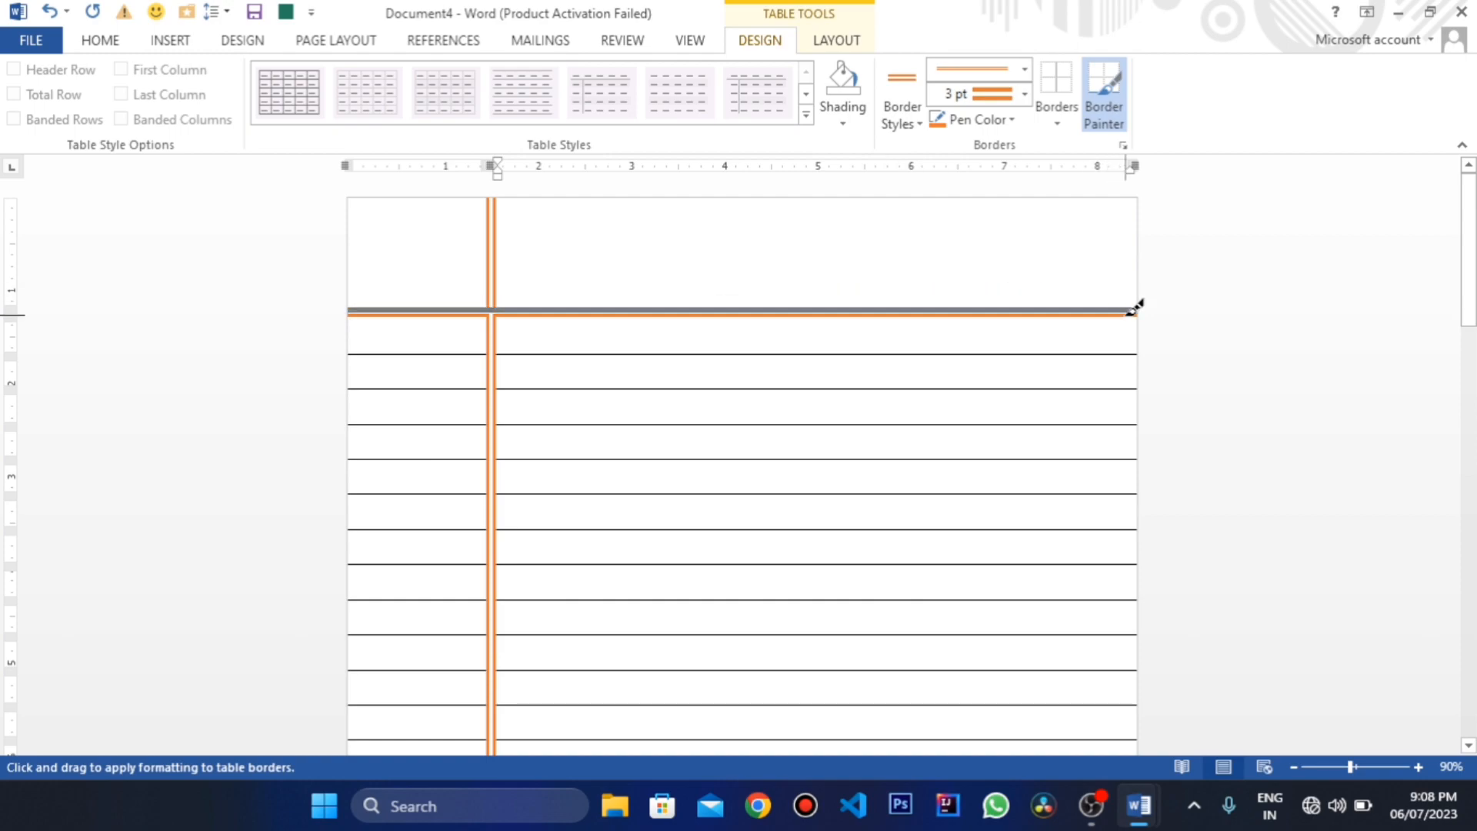
{"action": "left_click_drag", "start_coordinate": [386, 309], "coordinate": [1105, 302]}
Set the border weight to 2 ¼ pt and repaint the orange double line beneath the header row
{"action": "left_click", "coordinate": [1024, 94]}
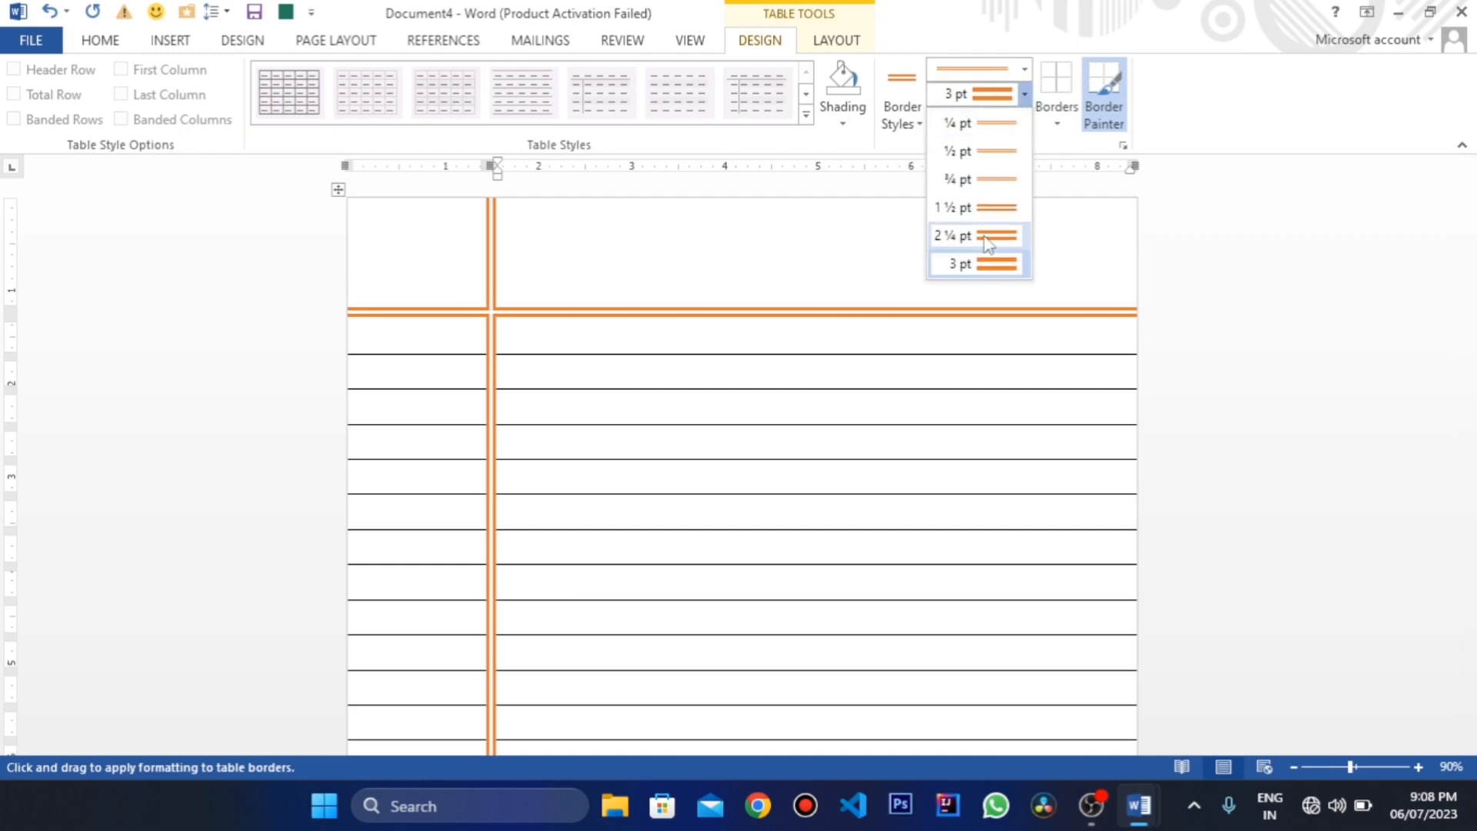
{"action": "left_click", "coordinate": [996, 236]}
{"action": "left_click_drag", "start_coordinate": [363, 307], "coordinate": [1108, 296]}
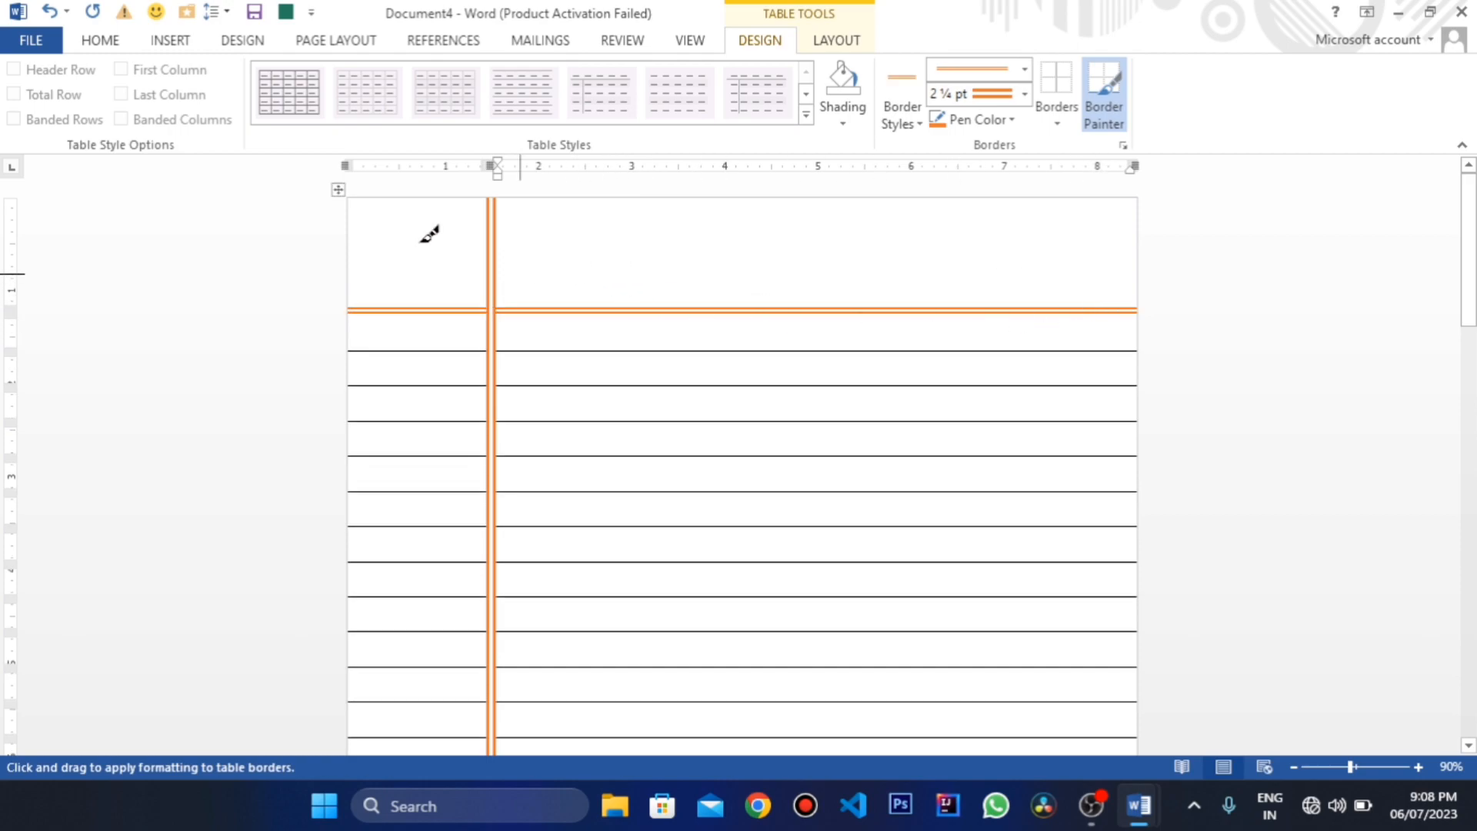
Repaint the column divider down the table with the 2 ¼ pt orange double line, and stop border painting
{"action": "mouse_move", "coordinate": [496, 194]}
{"action": "left_mouse_down"}
{"action": "mouse_move", "coordinate": [490, 495]}
{"action": "mouse_move", "coordinate": [517, 814]}
{"action": "mouse_move", "coordinate": [461, 487]}
{"action": "mouse_move", "coordinate": [500, 500]}
{"action": "left_mouse_up"}
{"action": "scroll", "coordinate": [537, 425], "scroll_direction": "up", "scroll_amount": 8}
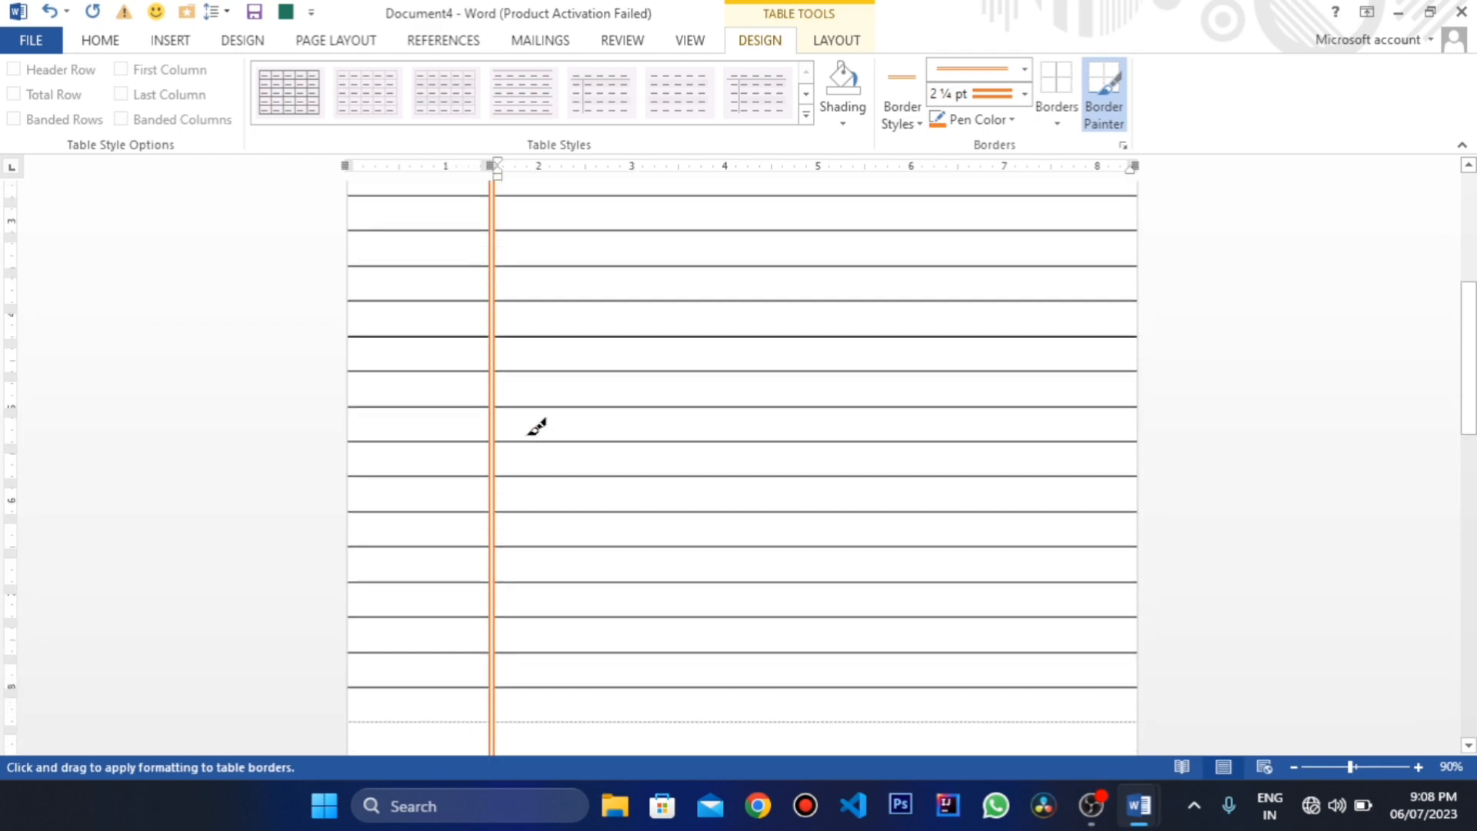
{"action": "left_click", "coordinate": [1104, 113]}
{"action": "scroll", "coordinate": [597, 313], "scroll_direction": "up", "scroll_amount": 3}
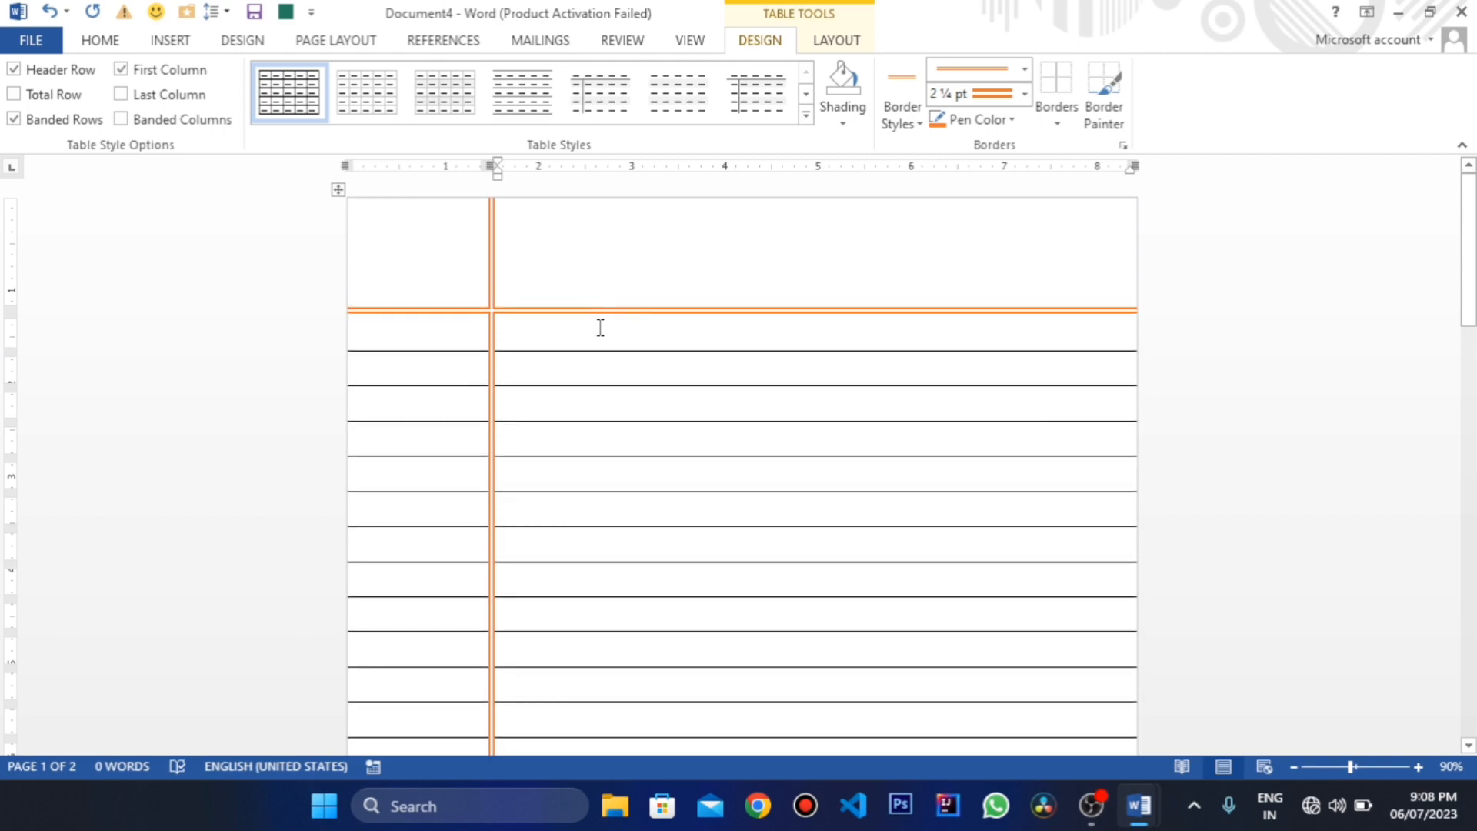
Examine the header and bottom areas of the finished notebook page in Document3, and return to Document4
{"action": "scroll", "coordinate": [628, 370], "scroll_direction": "down", "scroll_amount": 3, "text": "ctrl"}
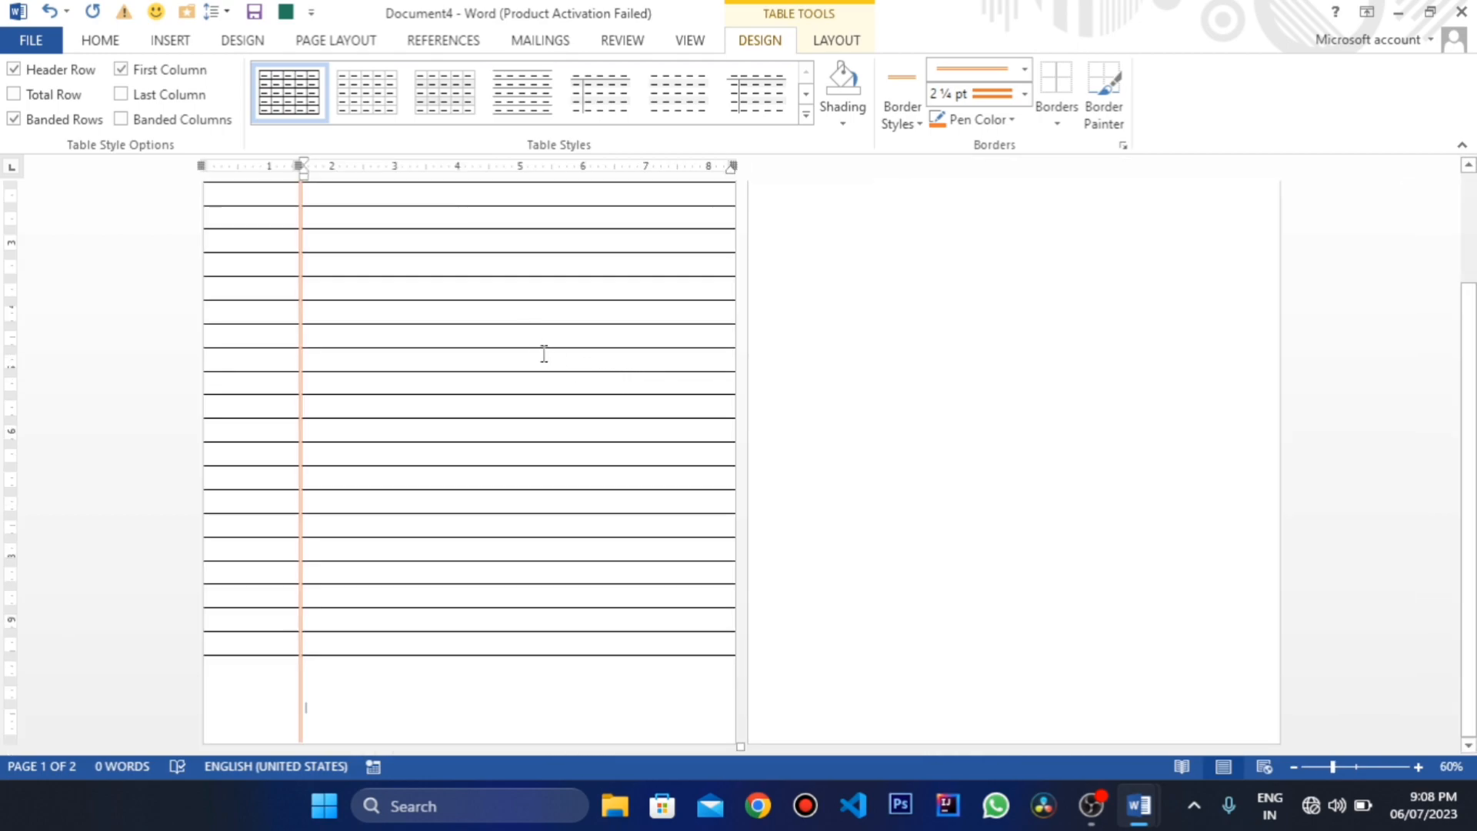
{"action": "scroll", "coordinate": [480, 371], "scroll_direction": "up", "scroll_amount": 3}
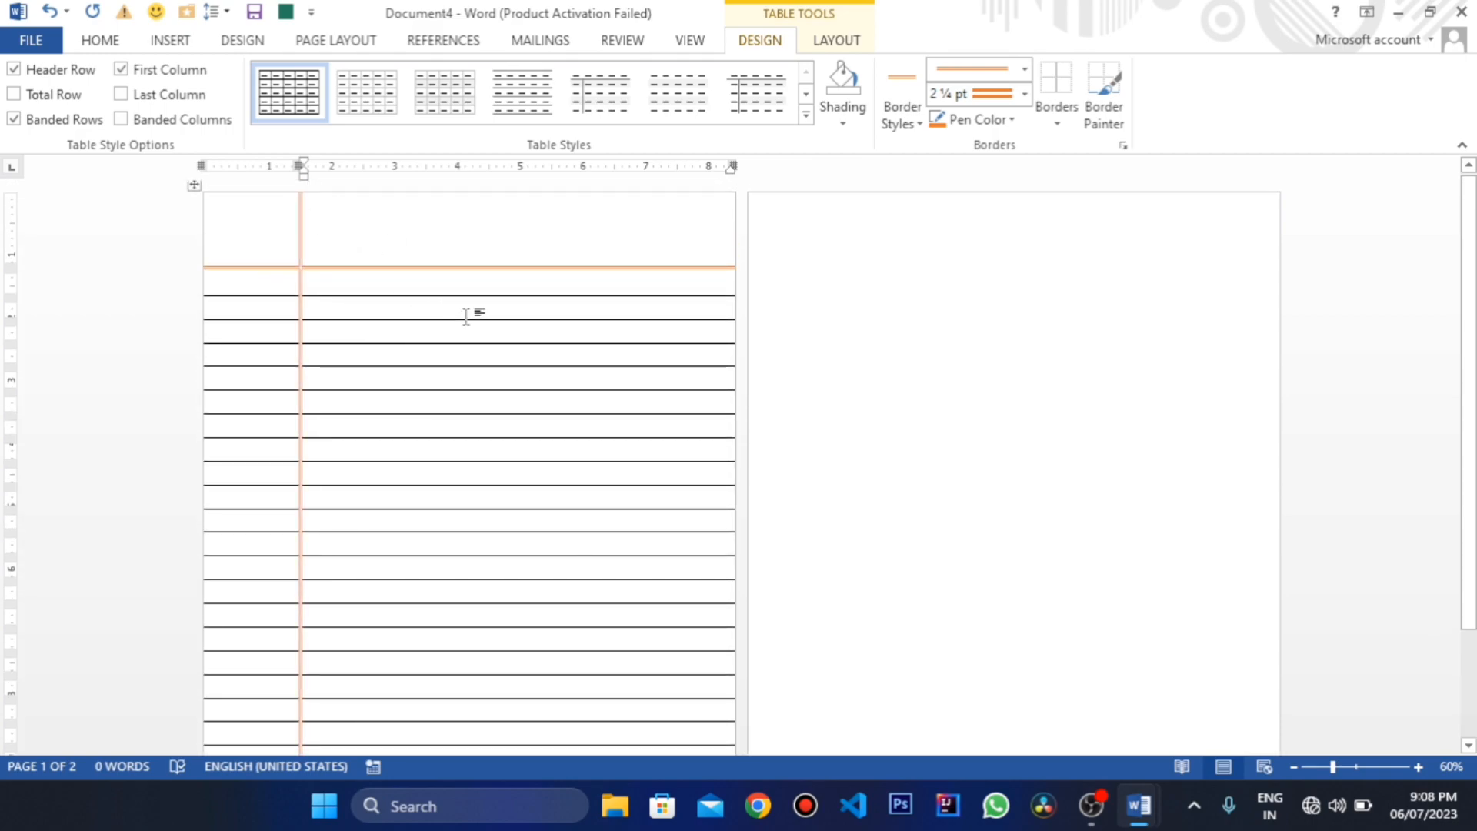
{"action": "left_click", "coordinate": [1175, 712]}
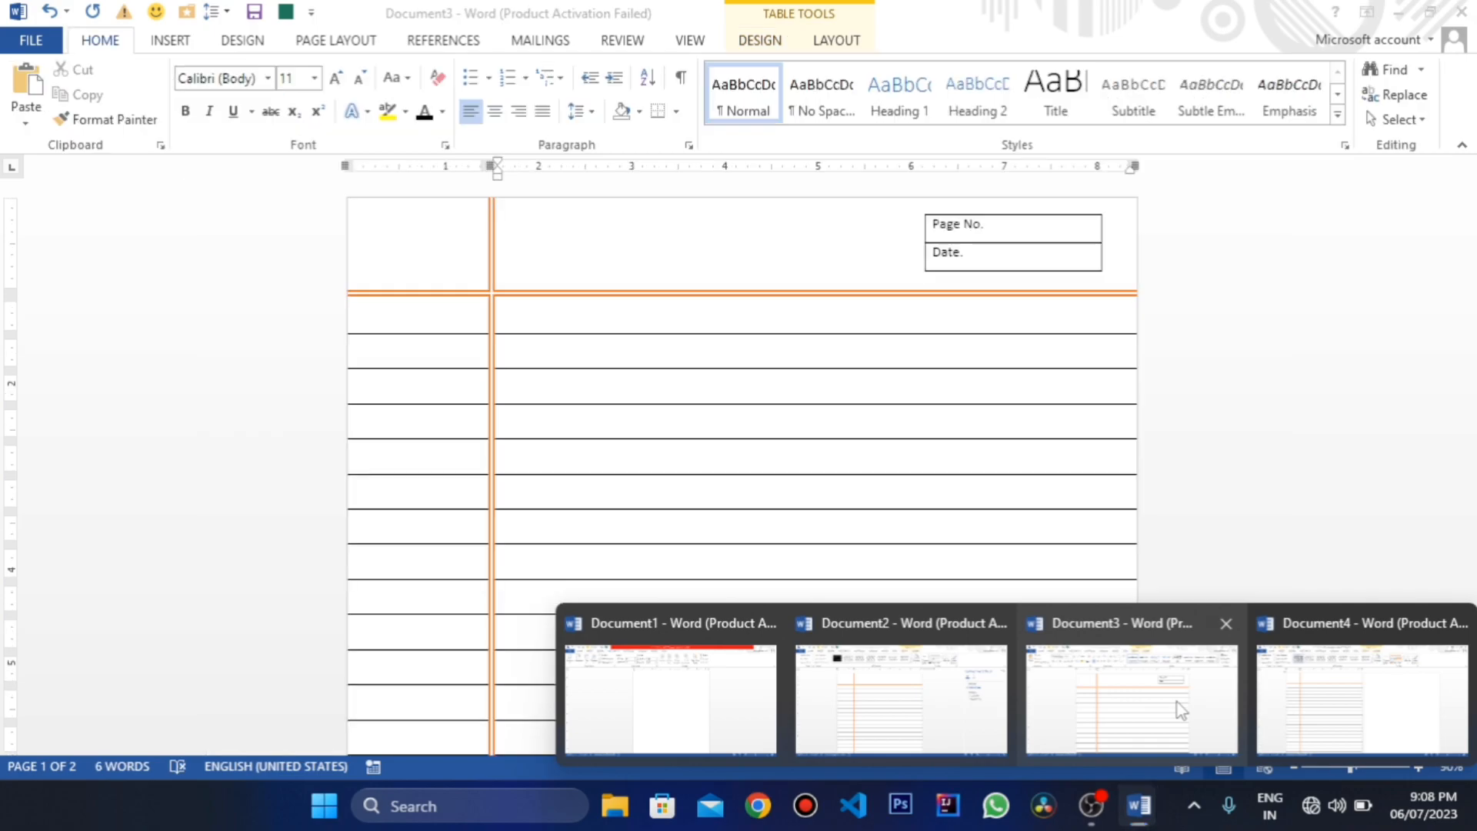
{"action": "scroll", "coordinate": [824, 543], "scroll_direction": "down", "scroll_amount": 10}
{"action": "scroll", "coordinate": [639, 622], "scroll_direction": "up", "scroll_amount": 6}
{"action": "left_click", "coordinate": [992, 257]}
{"action": "scroll", "coordinate": [992, 262], "scroll_direction": "down", "scroll_amount": 8}
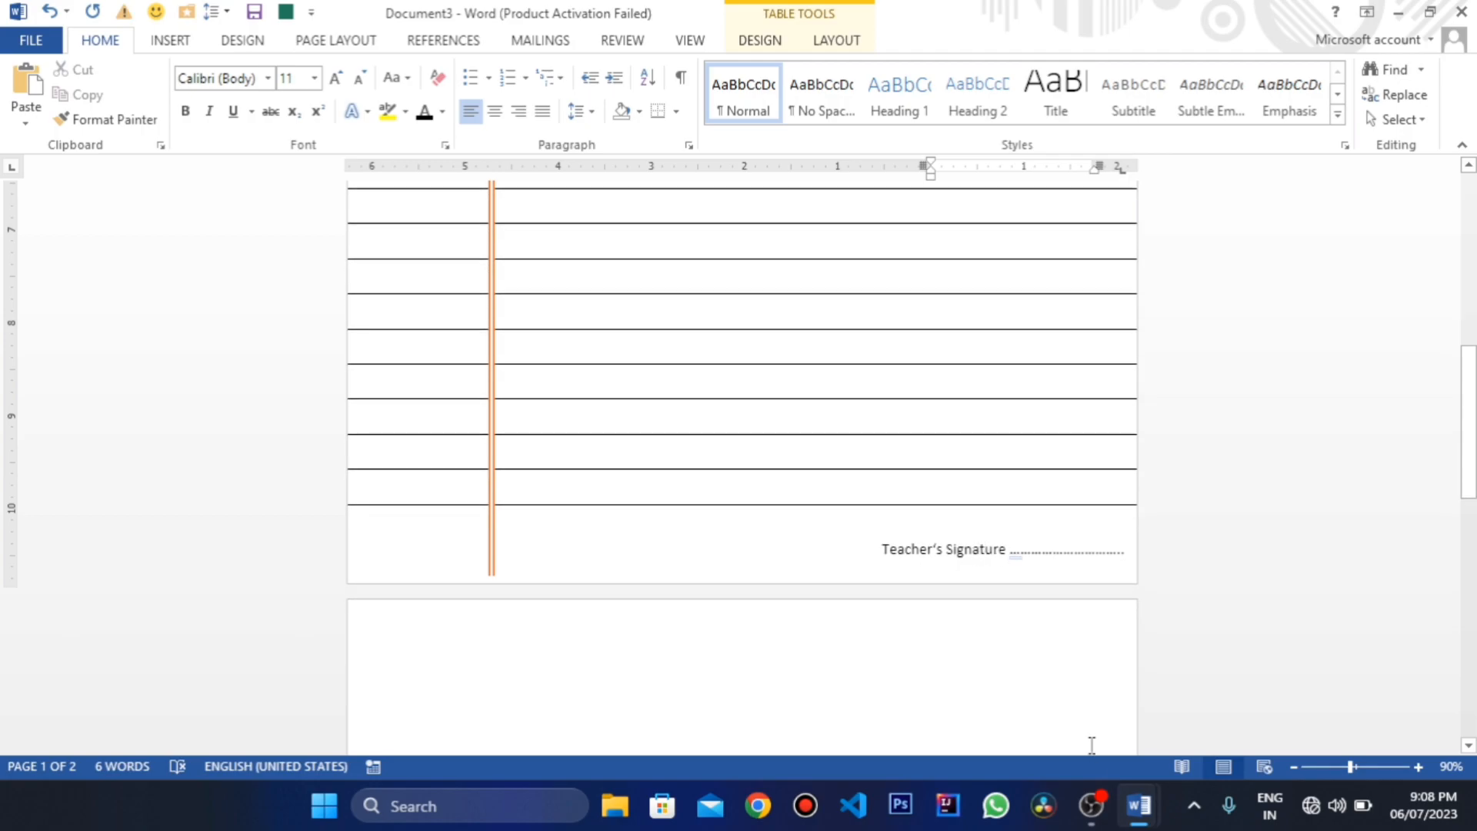
{"action": "mouse_move", "coordinate": [1150, 796]}
{"action": "left_click", "coordinate": [1350, 700]}
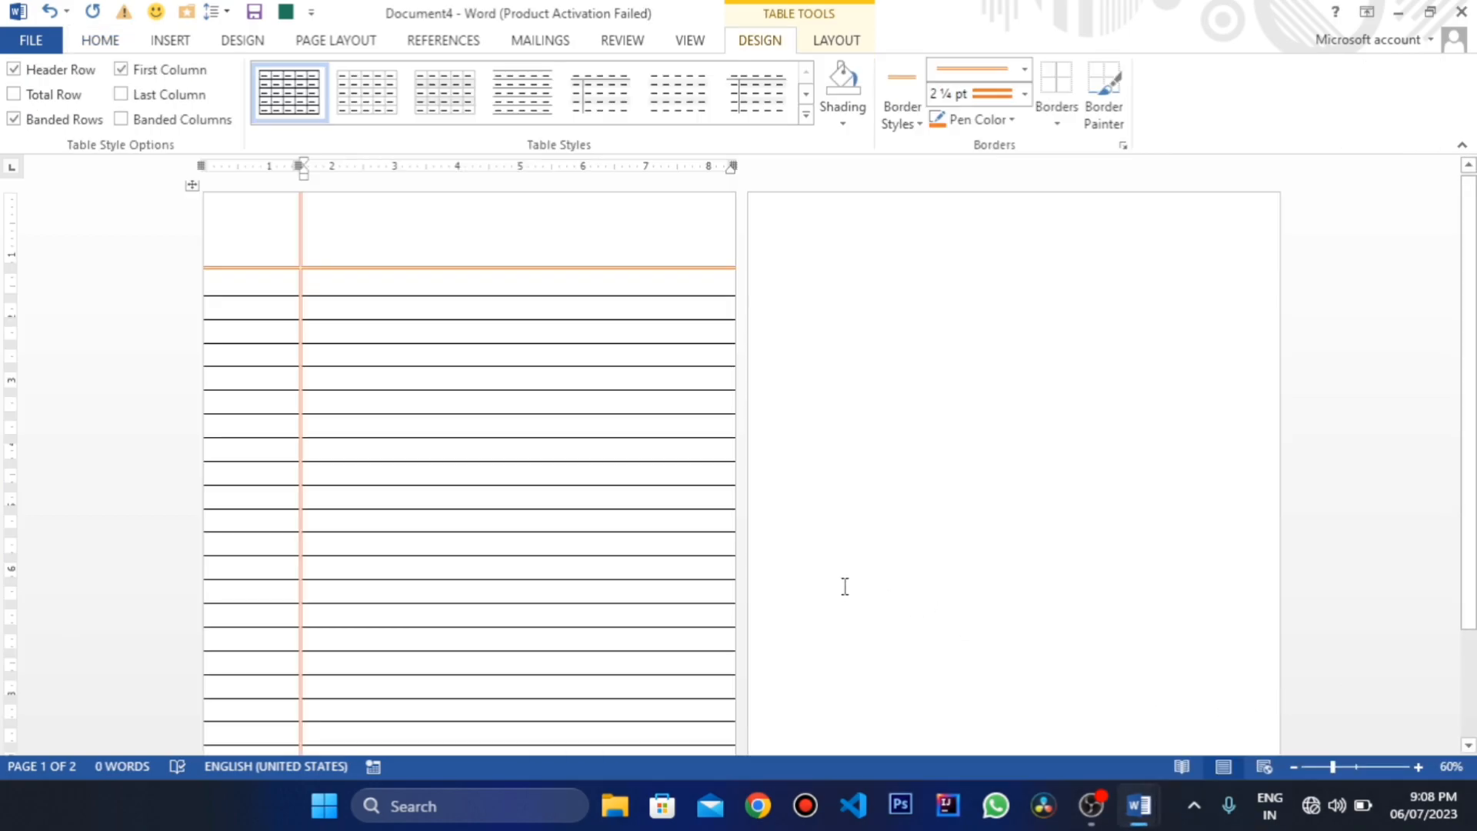
Insert a nested table with one column and two rows in the header row's second cell
{"action": "left_click", "coordinate": [652, 245]}
{"action": "key", "text": "ctrl+z"}
{"action": "left_click", "coordinate": [170, 40]}
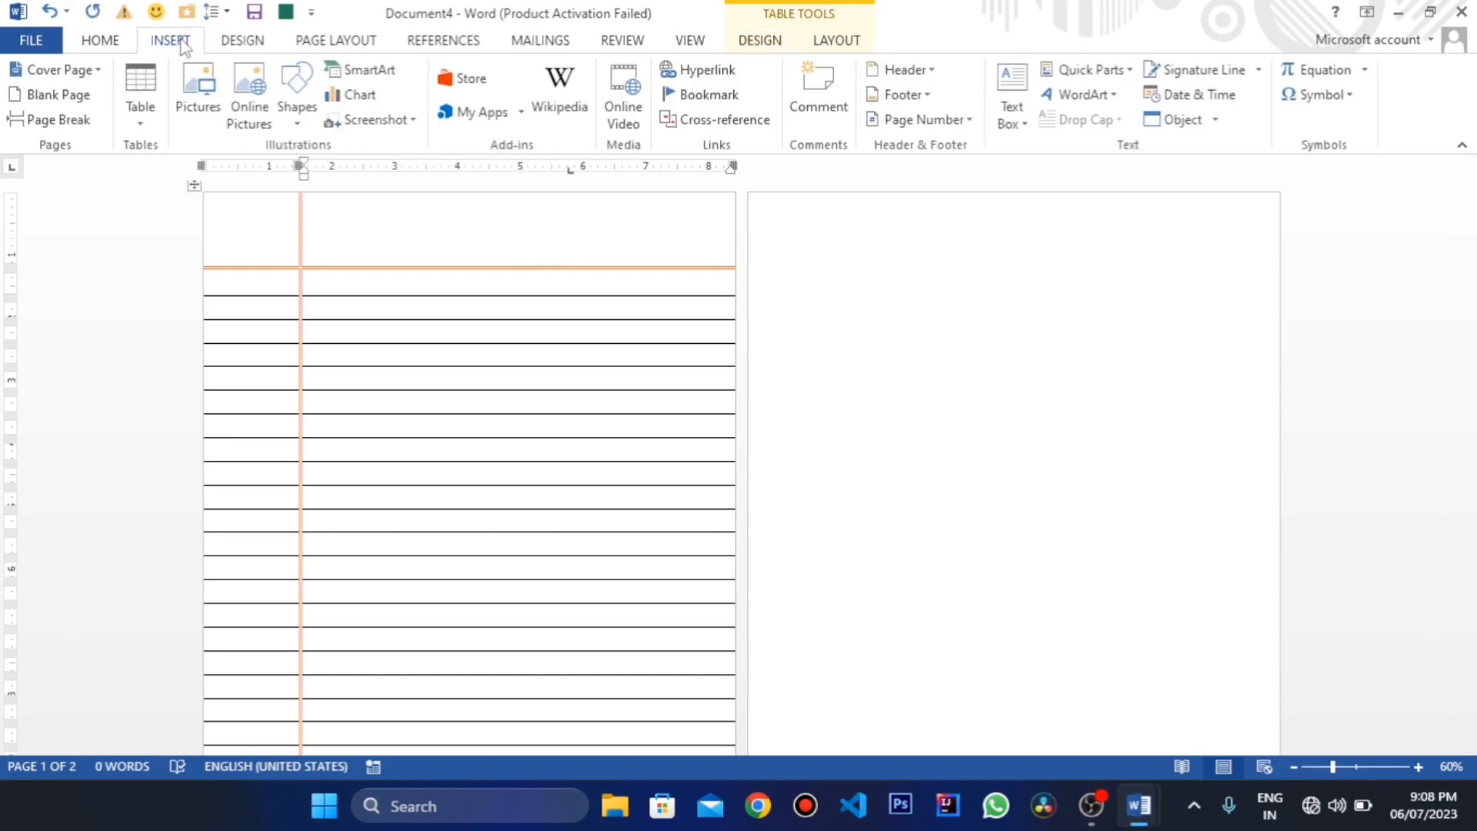
{"action": "left_click", "coordinate": [141, 108]}
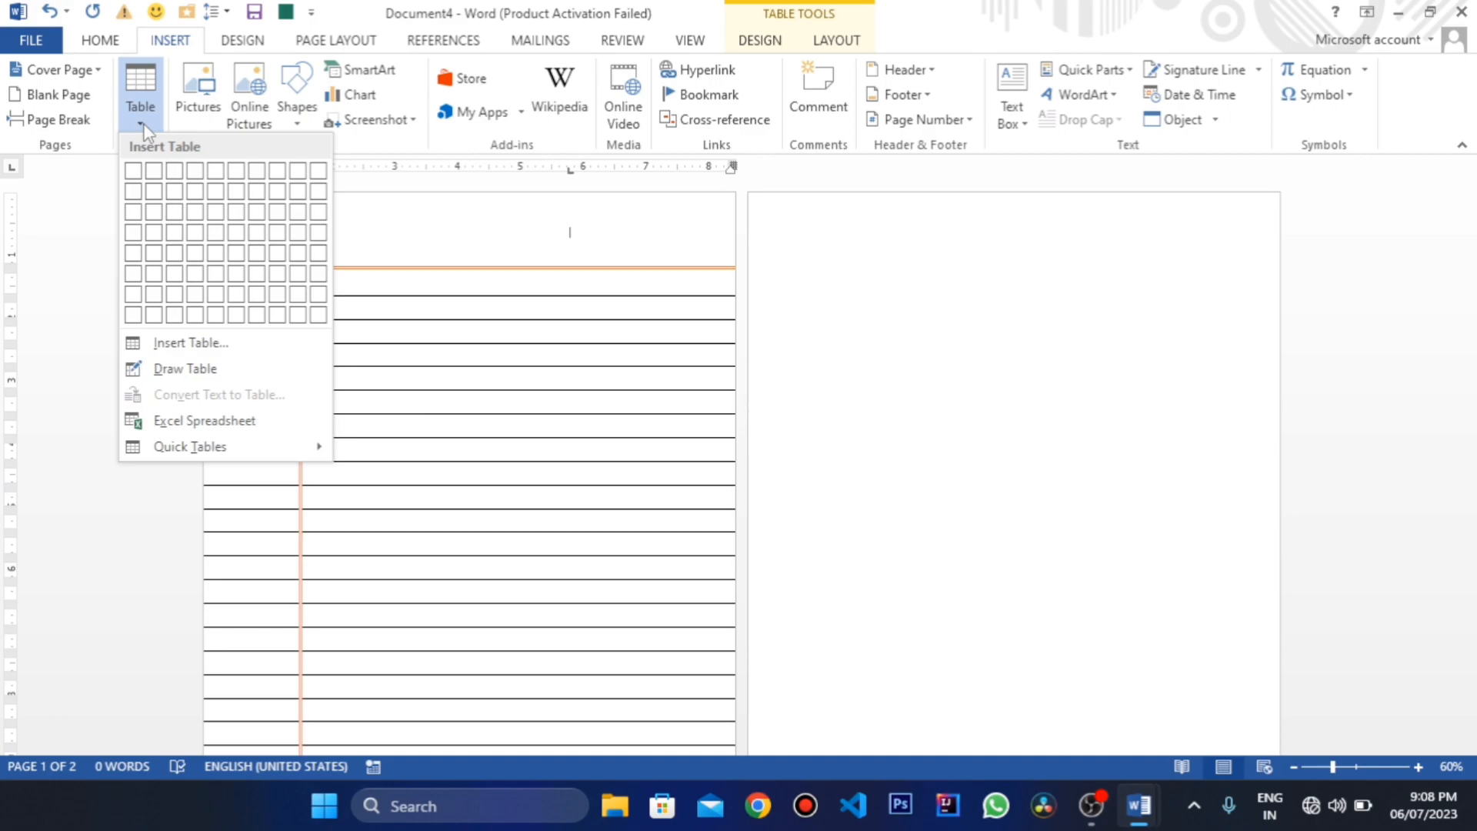
{"action": "left_click", "coordinate": [135, 192]}
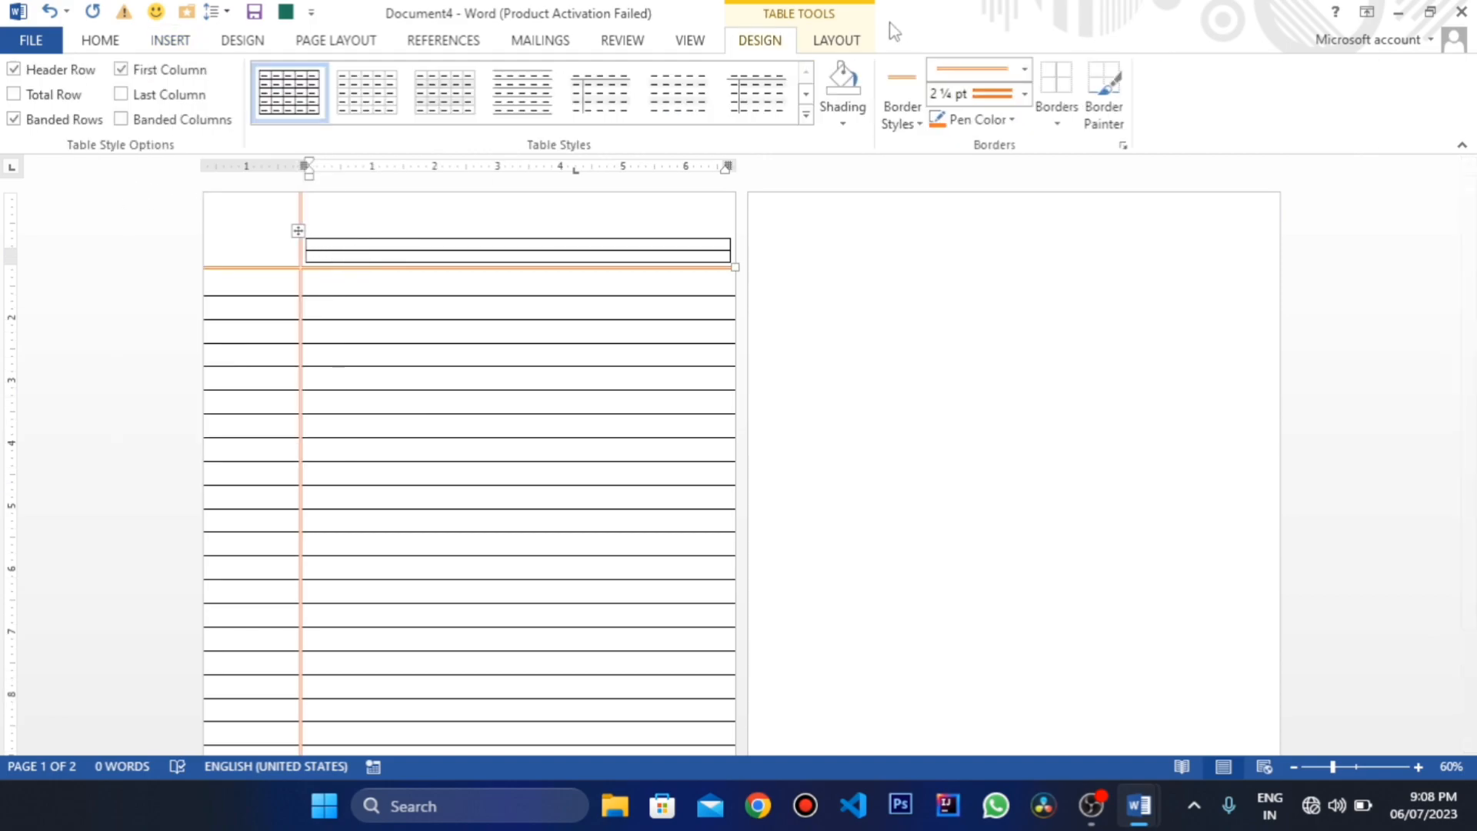
AutoFit the nested header table to its contents
{"action": "left_click", "coordinate": [834, 41]}
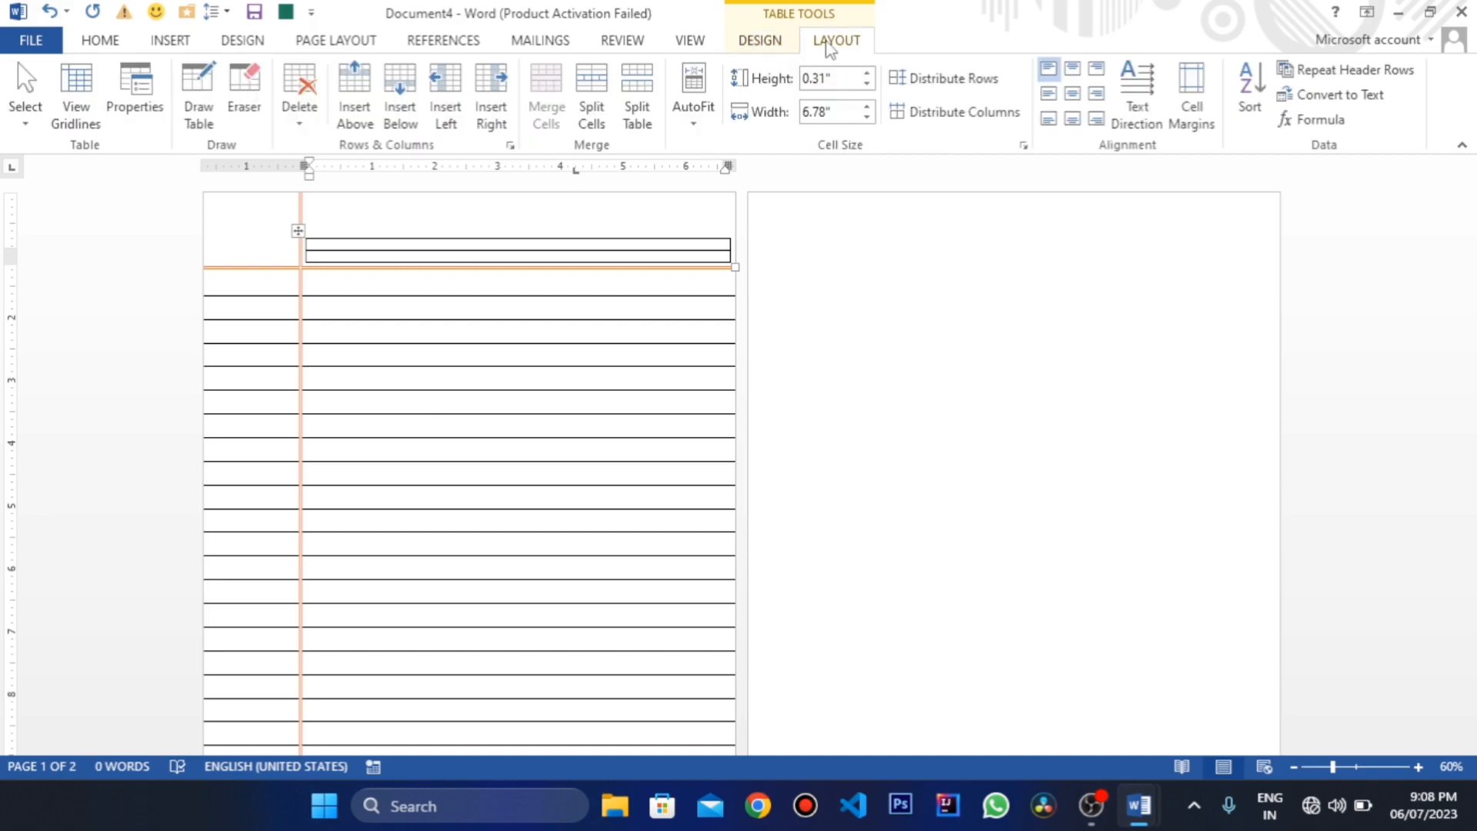
{"action": "left_click", "coordinate": [694, 123]}
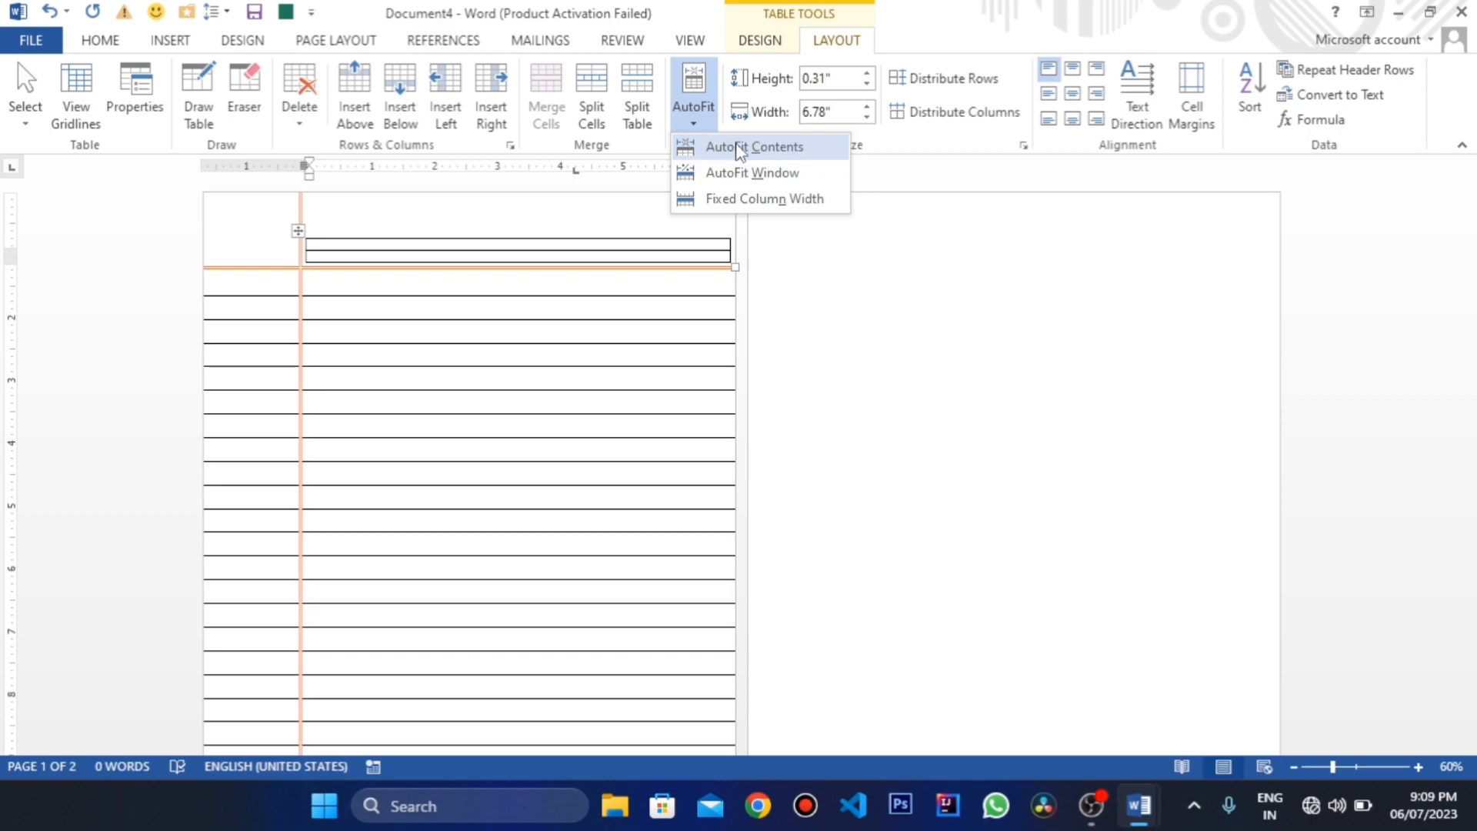
{"action": "left_click", "coordinate": [538, 245]}
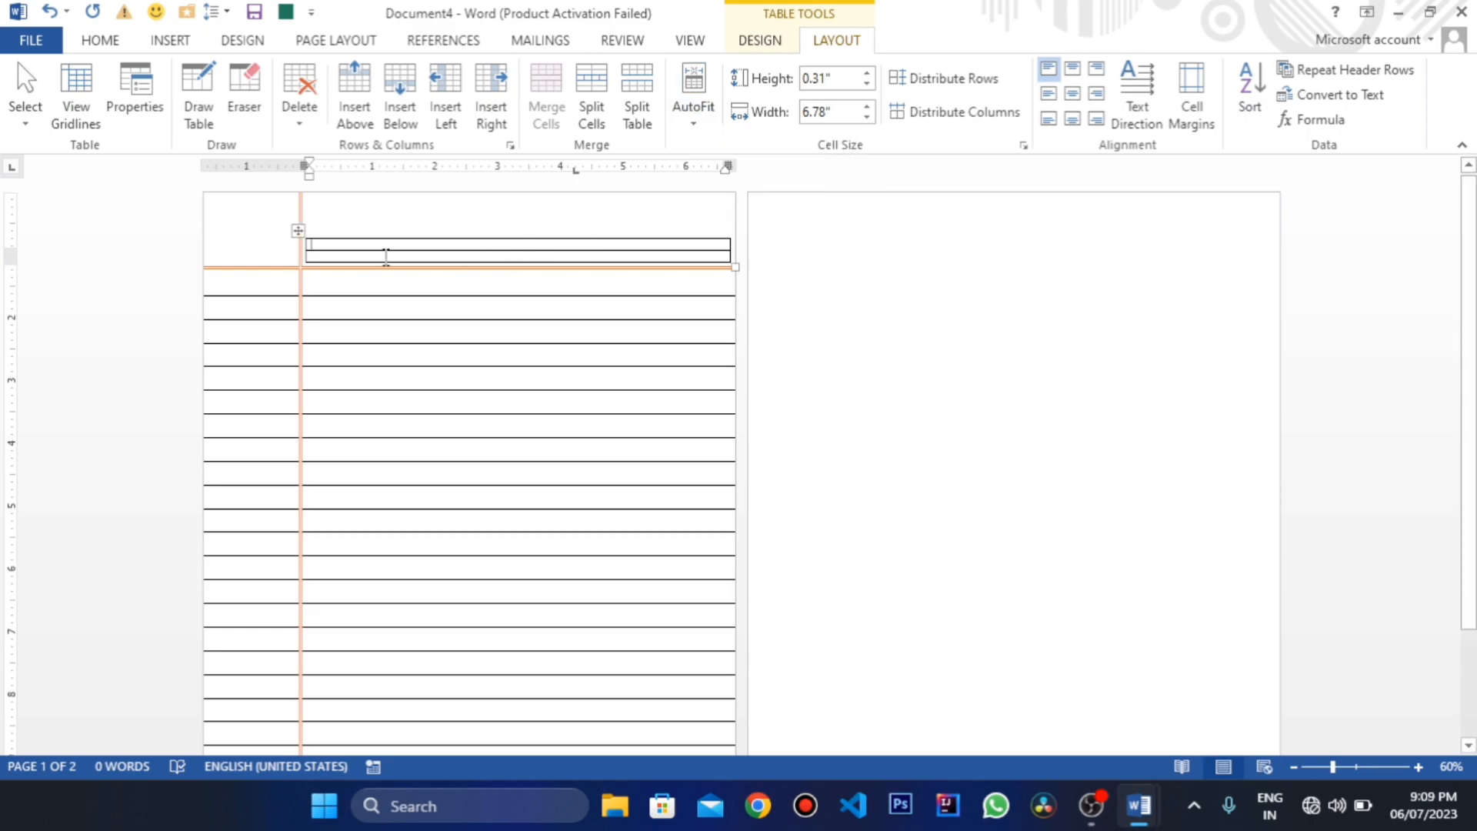
{"action": "left_click", "coordinate": [679, 123]}
{"action": "left_click", "coordinate": [759, 148]}
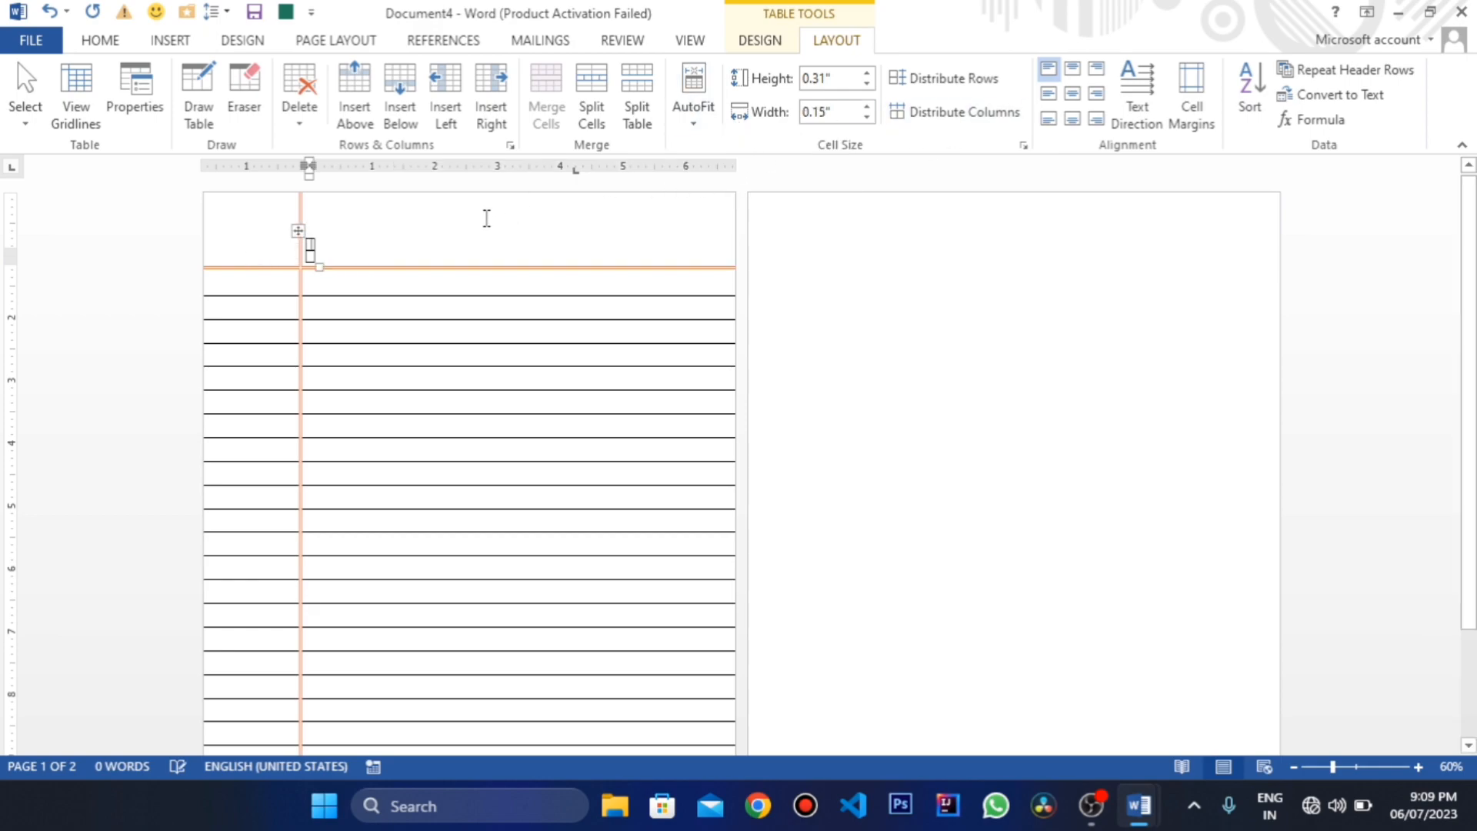
Move the nested table to the right end of the header row and widen it to about 1.56"
{"action": "left_click_drag", "start_coordinate": [319, 267], "coordinate": [371, 268]}
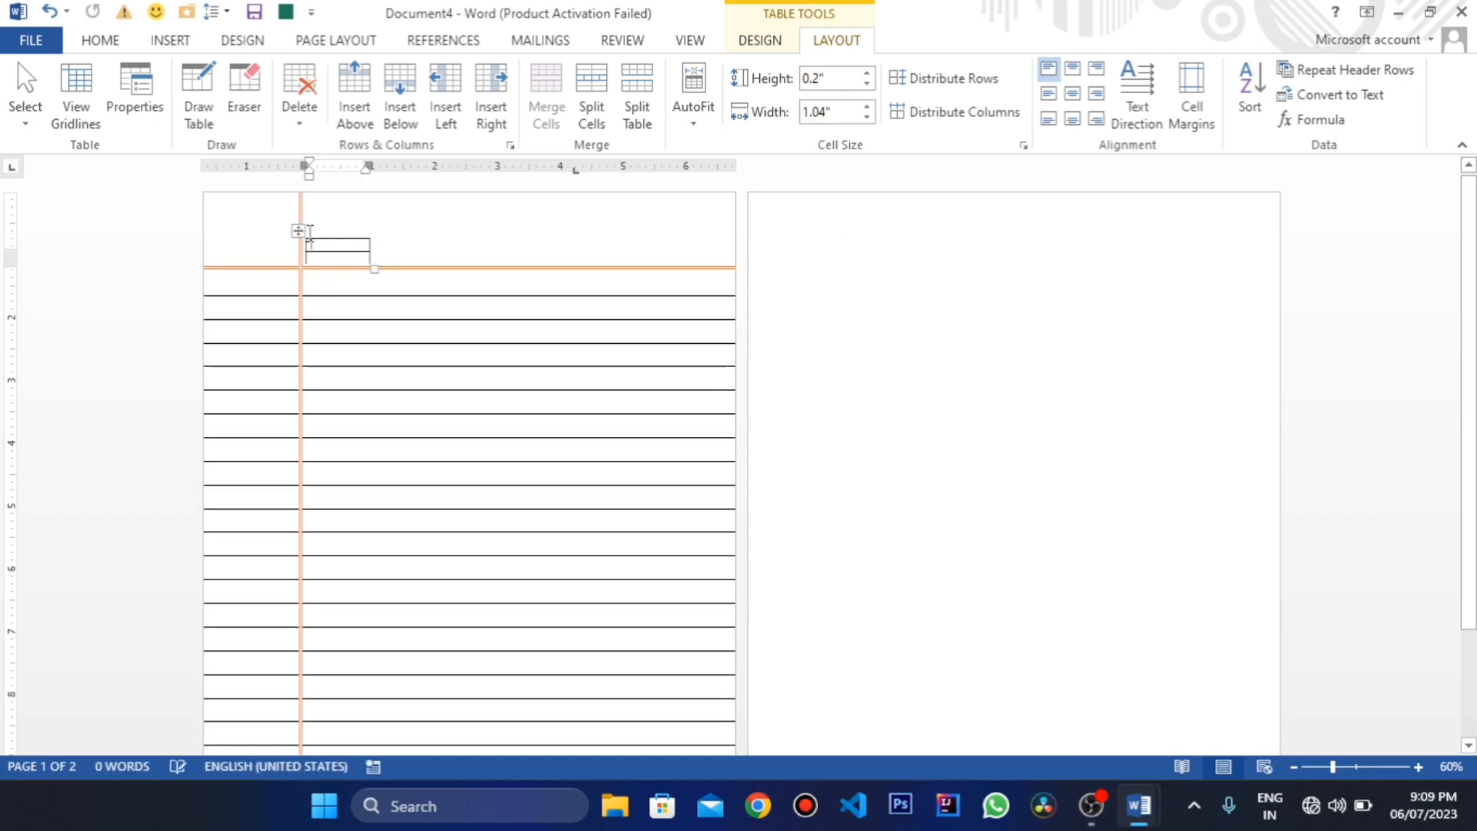
{"action": "left_click", "coordinate": [297, 230]}
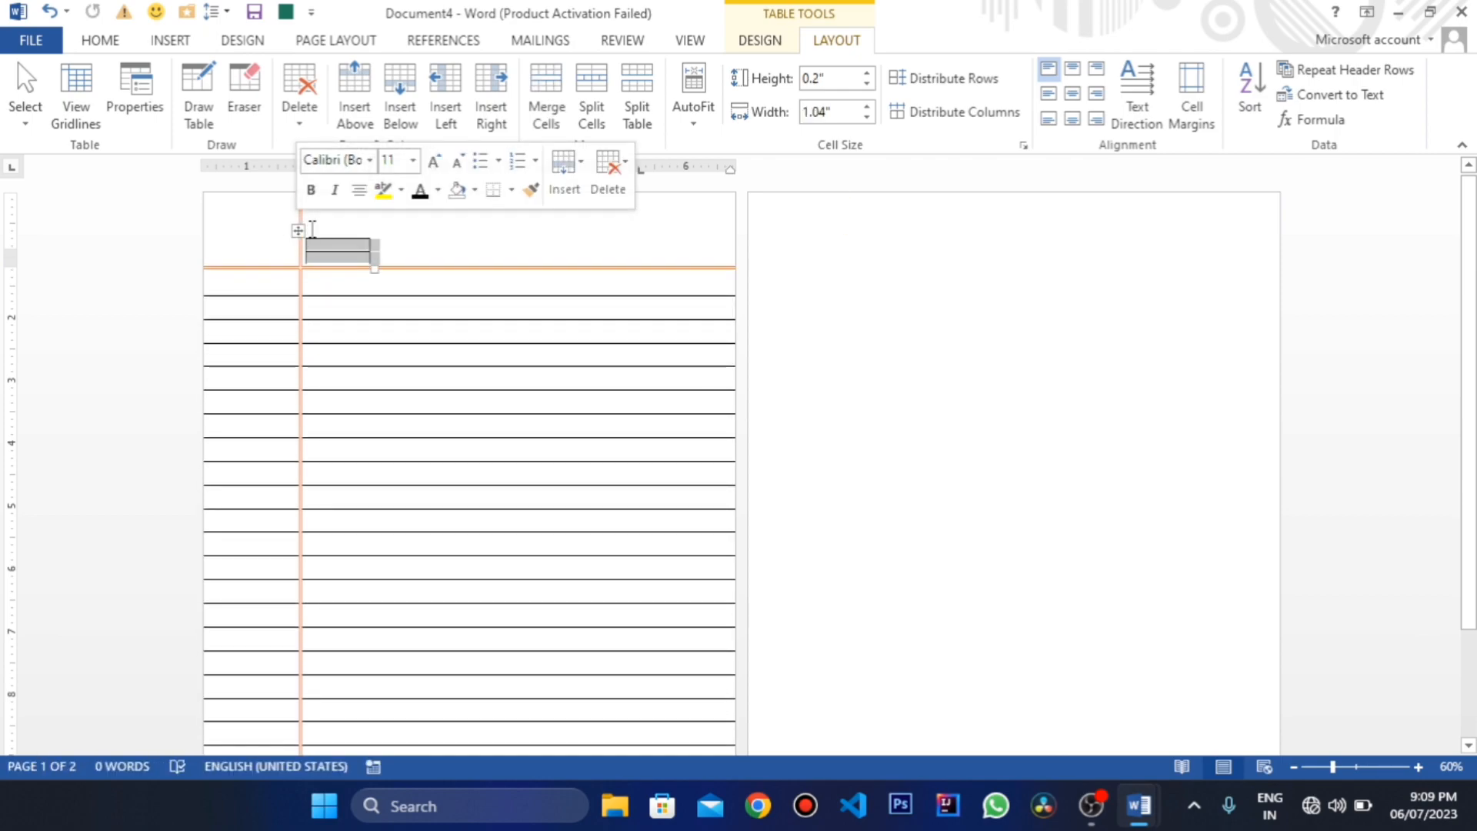
{"action": "scroll", "coordinate": [312, 228], "scroll_direction": "up", "scroll_amount": 6, "text": "ctrl"}
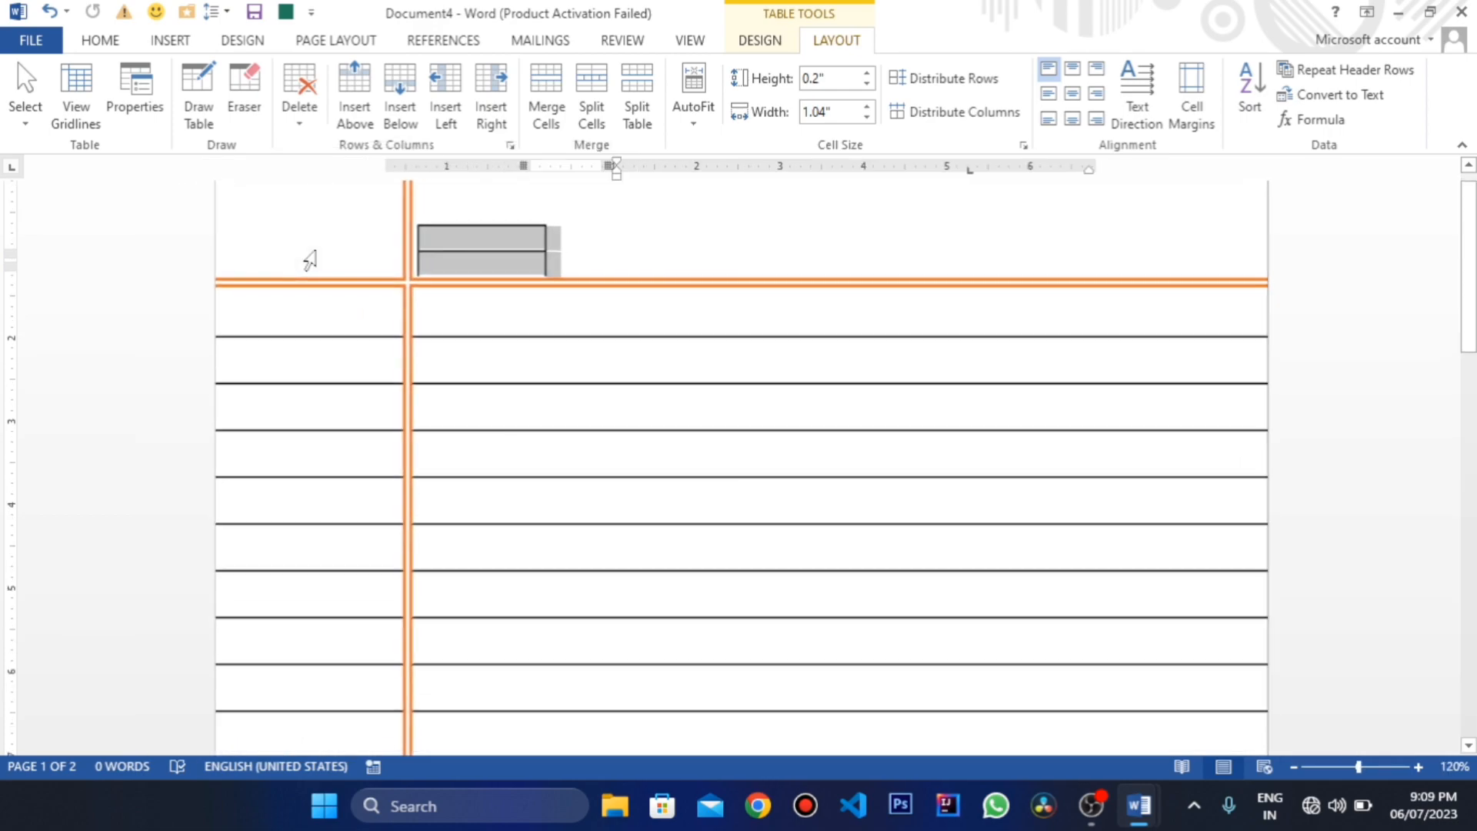
{"action": "scroll", "coordinate": [461, 287], "scroll_direction": "up", "scroll_amount": 2}
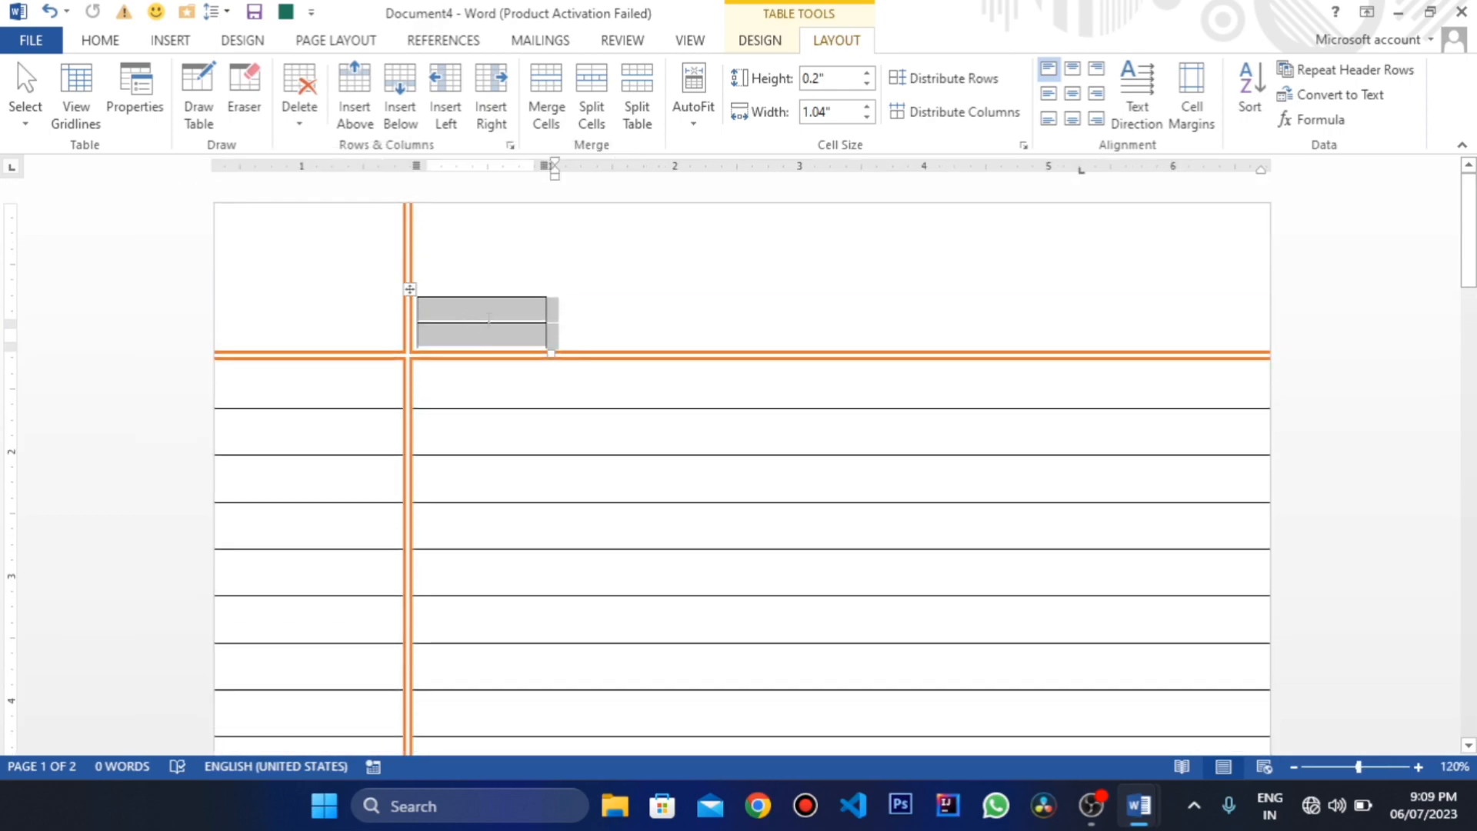
{"action": "left_click", "coordinate": [490, 322]}
{"action": "left_click_drag", "start_coordinate": [410, 290], "coordinate": [1035, 267]}
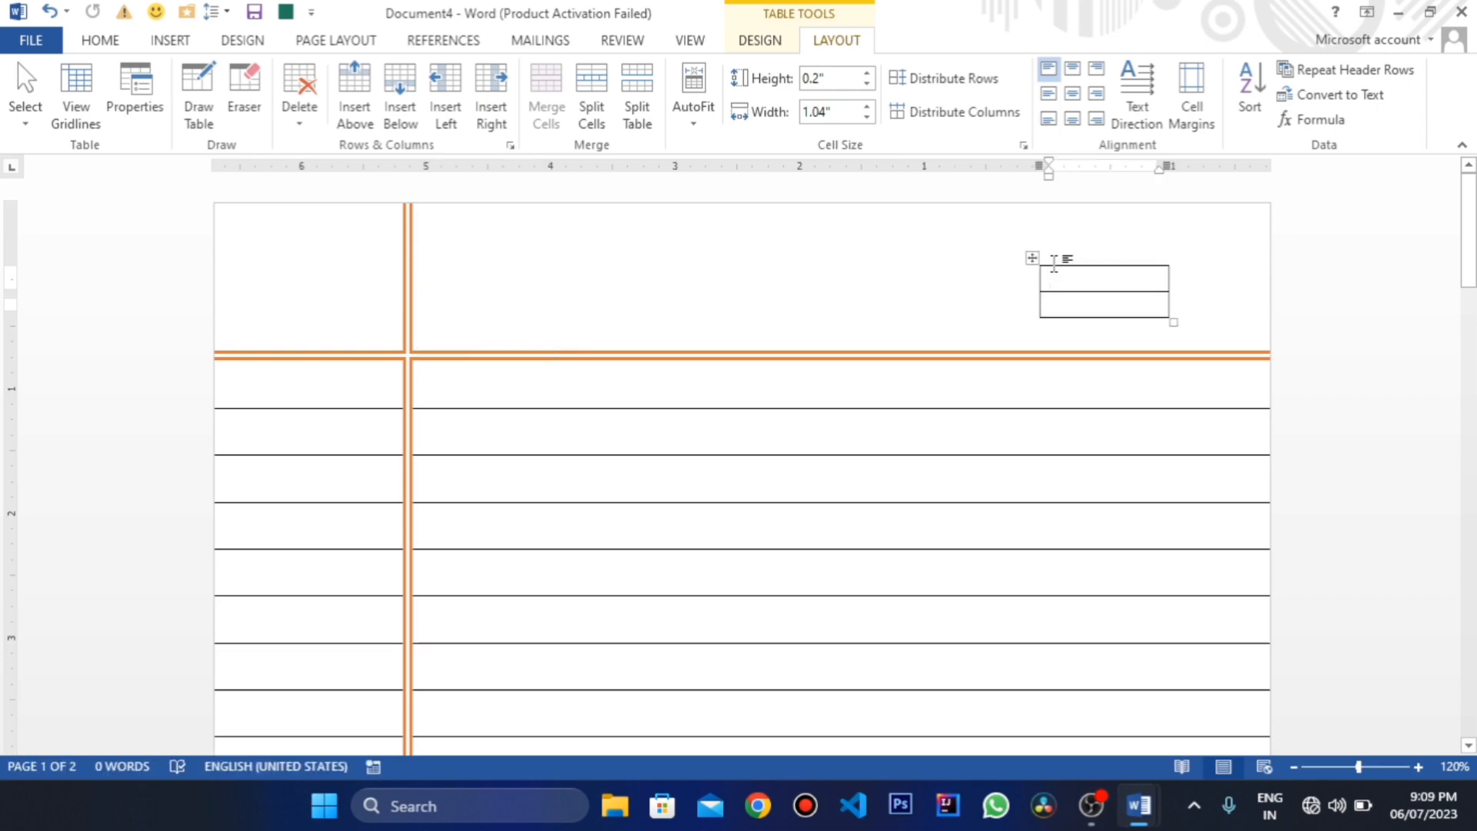
{"action": "left_click_drag", "start_coordinate": [1173, 321], "coordinate": [1235, 321]}
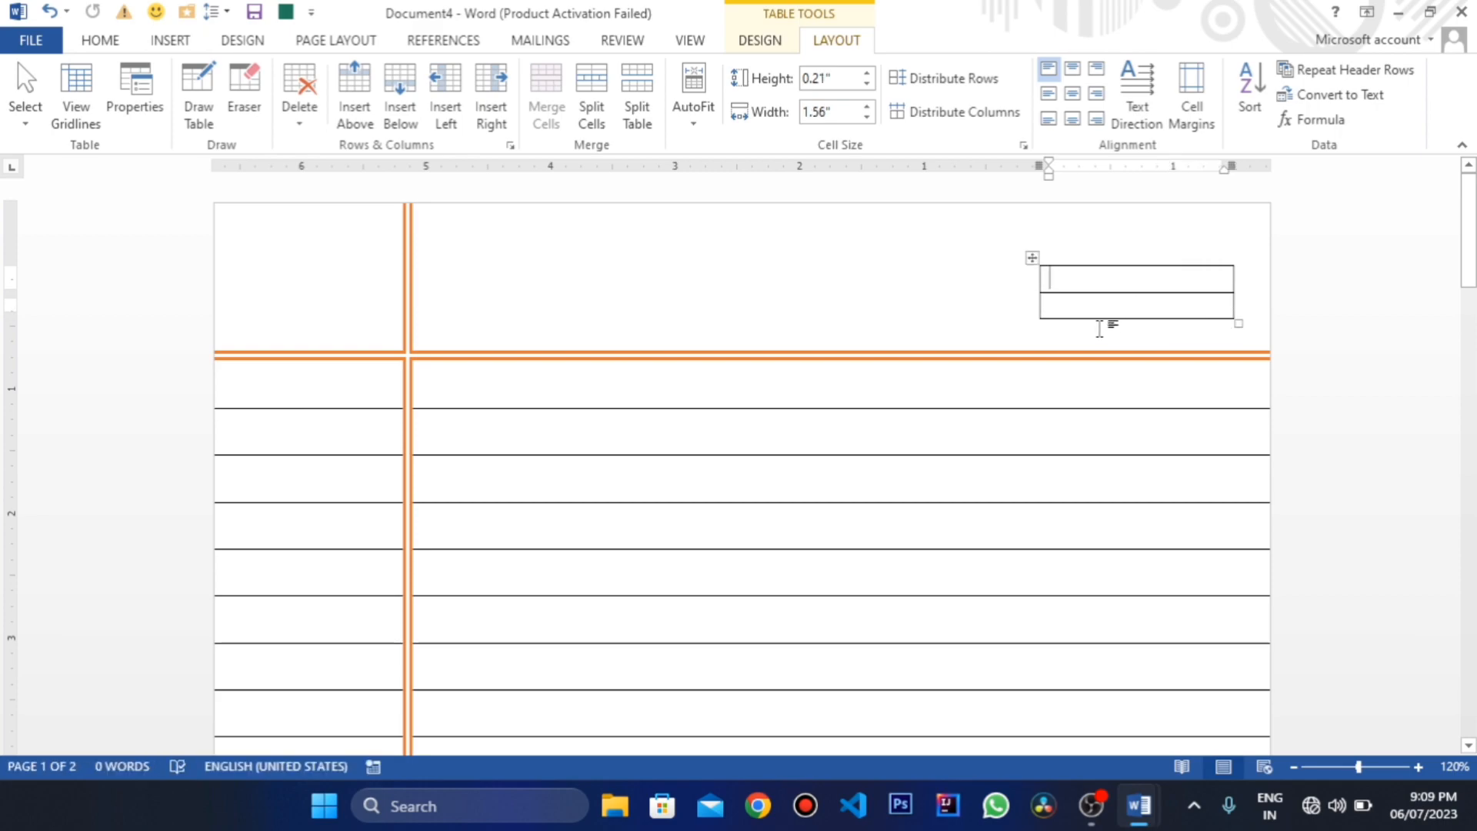
Label the nested table's upper row "Page No." and its lower row "Date."
{"action": "type", "text": "Page No."}
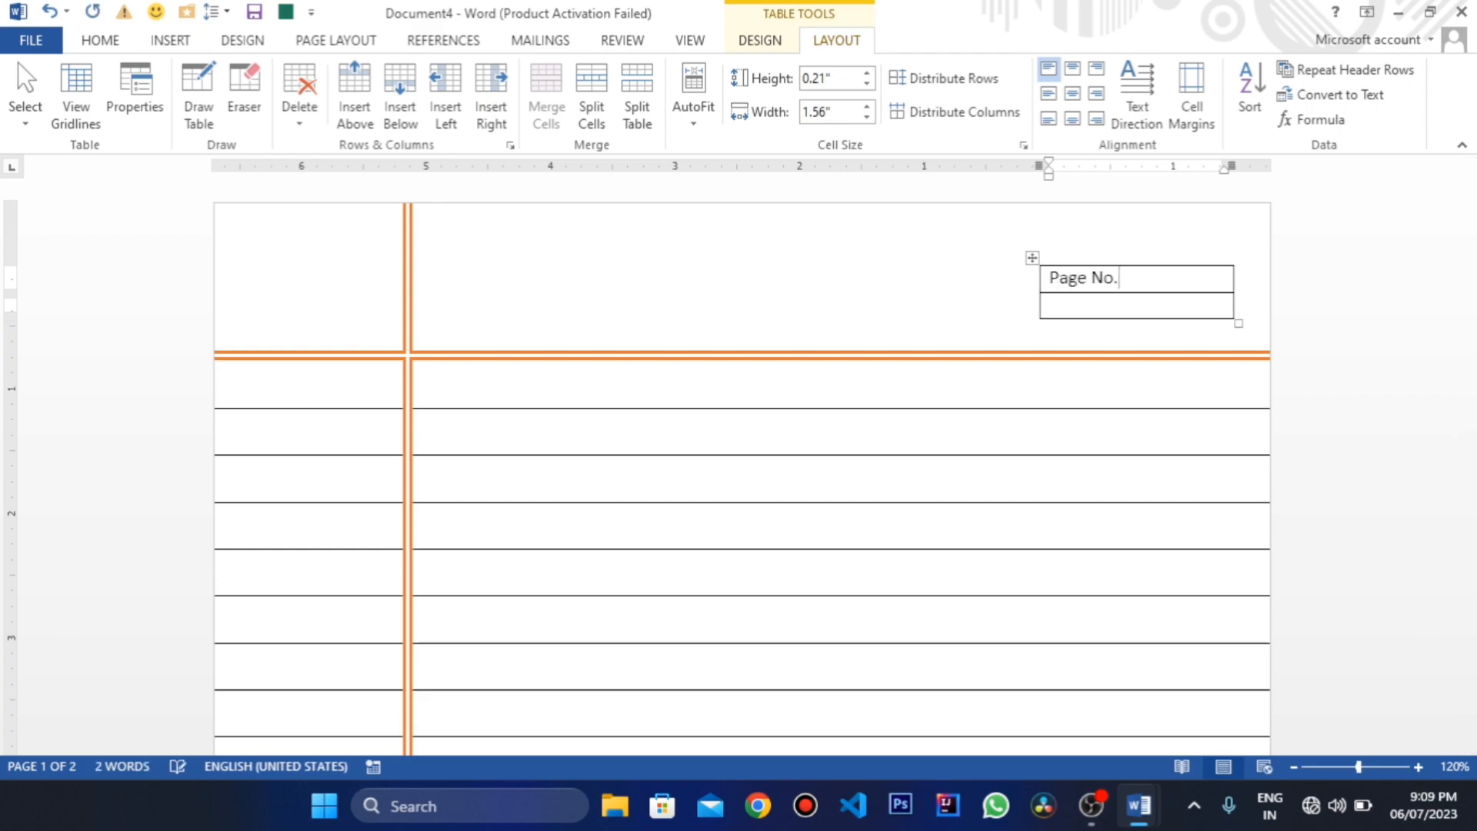
{"action": "left_click", "coordinate": [1126, 305]}
{"action": "type", "text": "Date."}
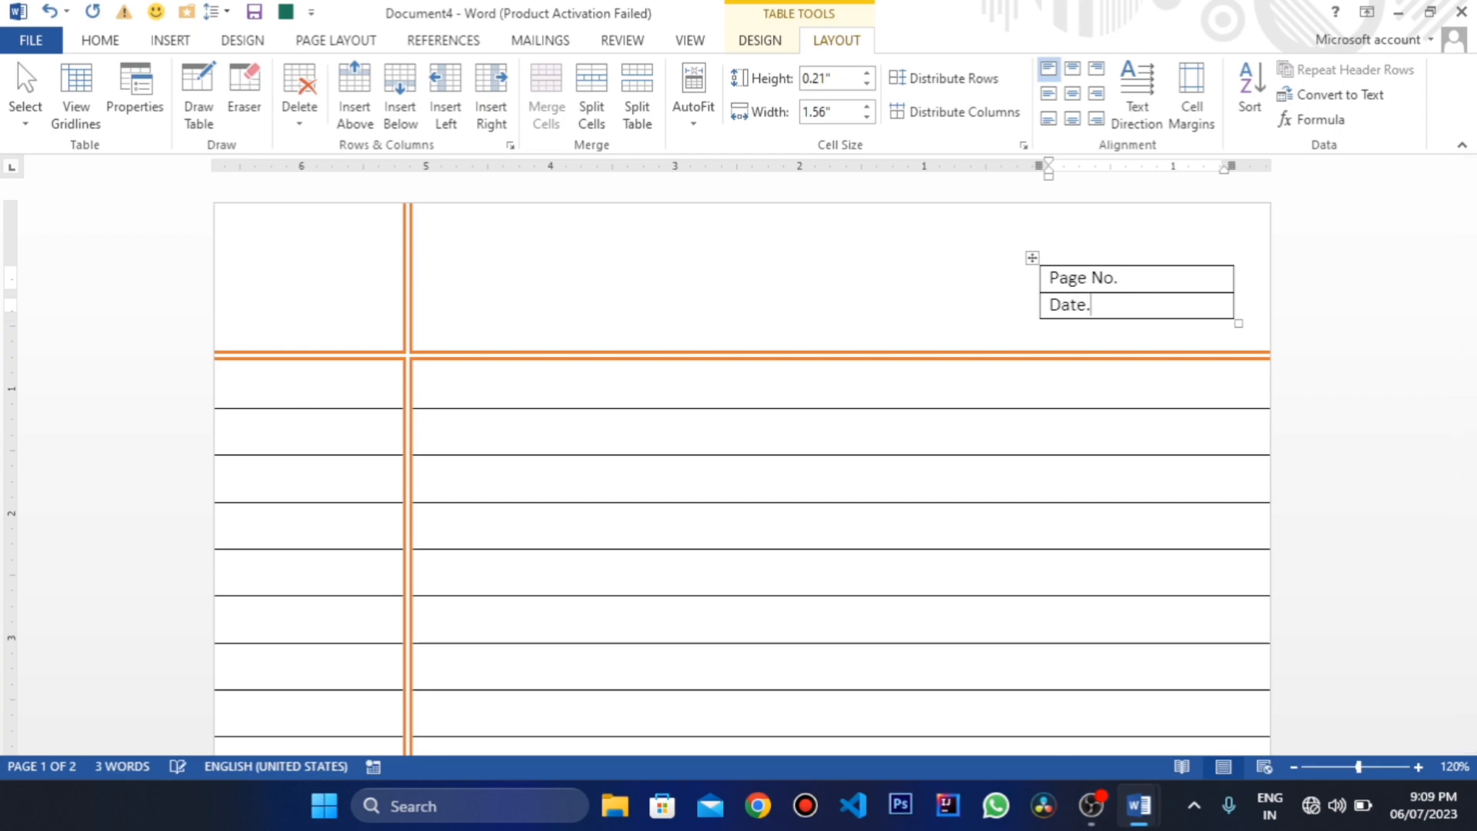
{"action": "left_click", "coordinate": [987, 383]}
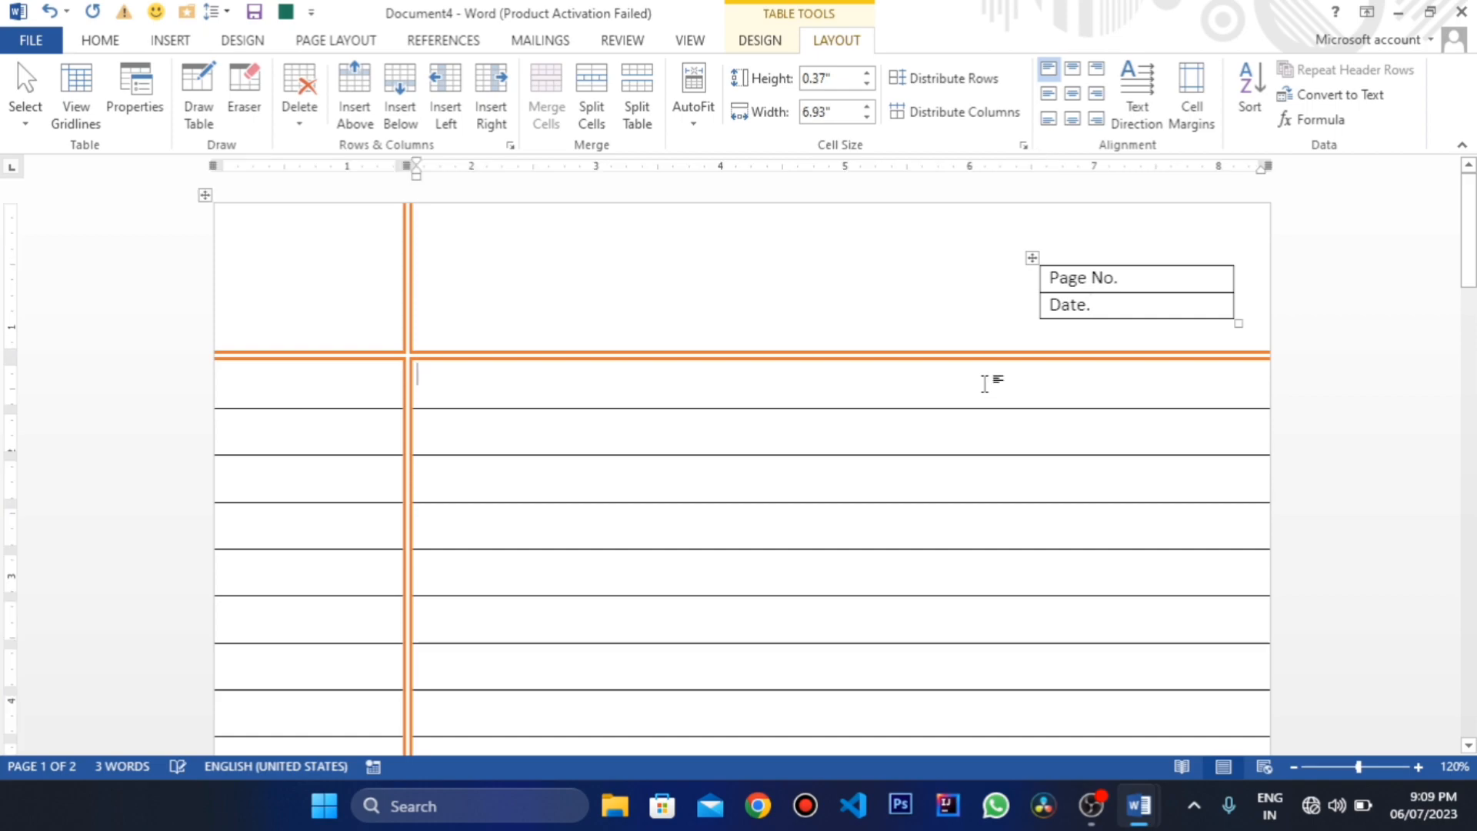
Add "Teacher's Signature" followed by a dotted line in the lower right area of the page's last table row
{"action": "scroll", "coordinate": [1000, 384], "scroll_direction": "down", "scroll_amount": 8}
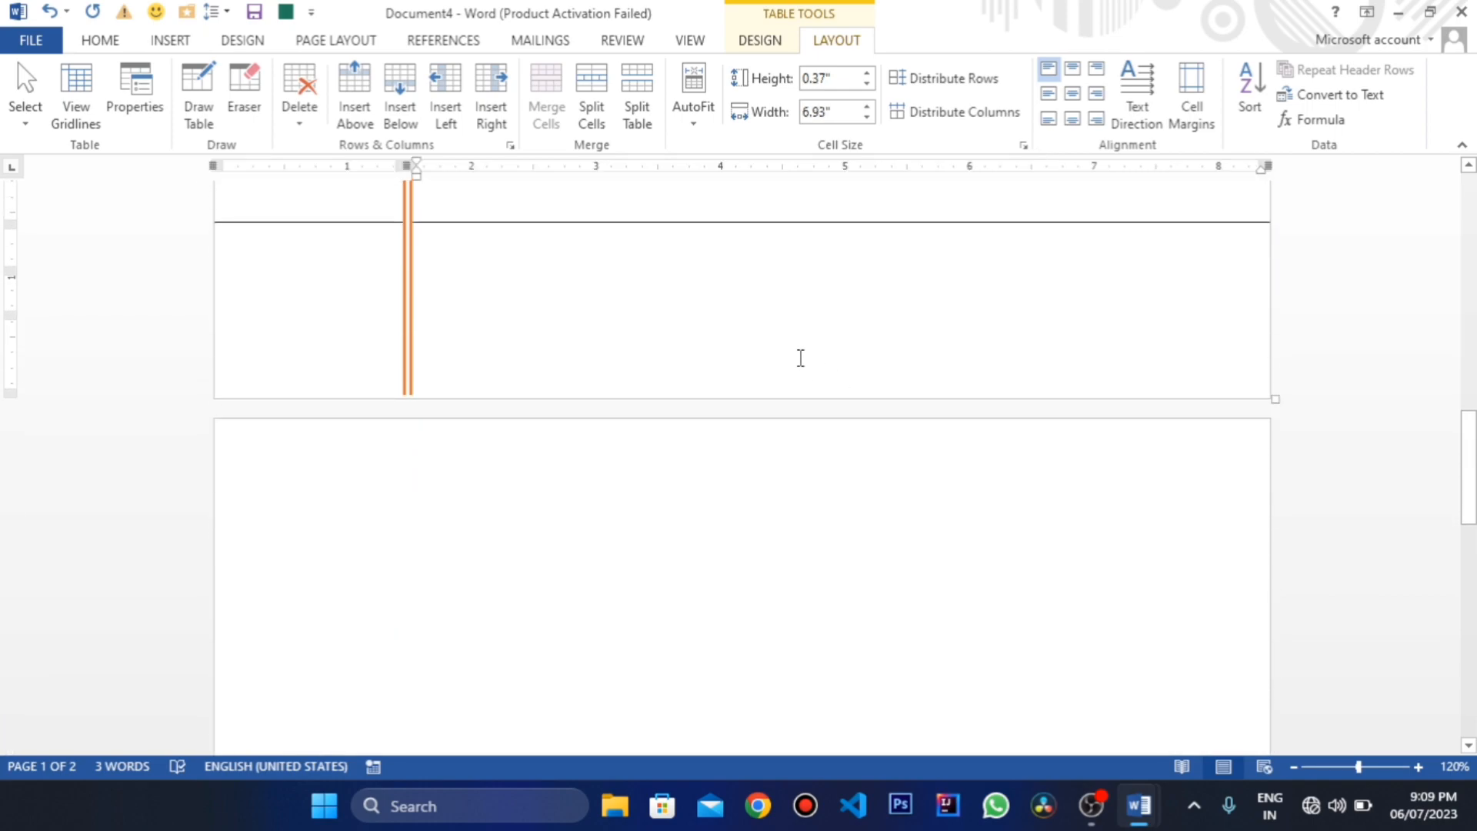
{"action": "scroll", "coordinate": [799, 358], "scroll_direction": "up", "scroll_amount": 3}
{"action": "left_click", "coordinate": [1004, 483]}
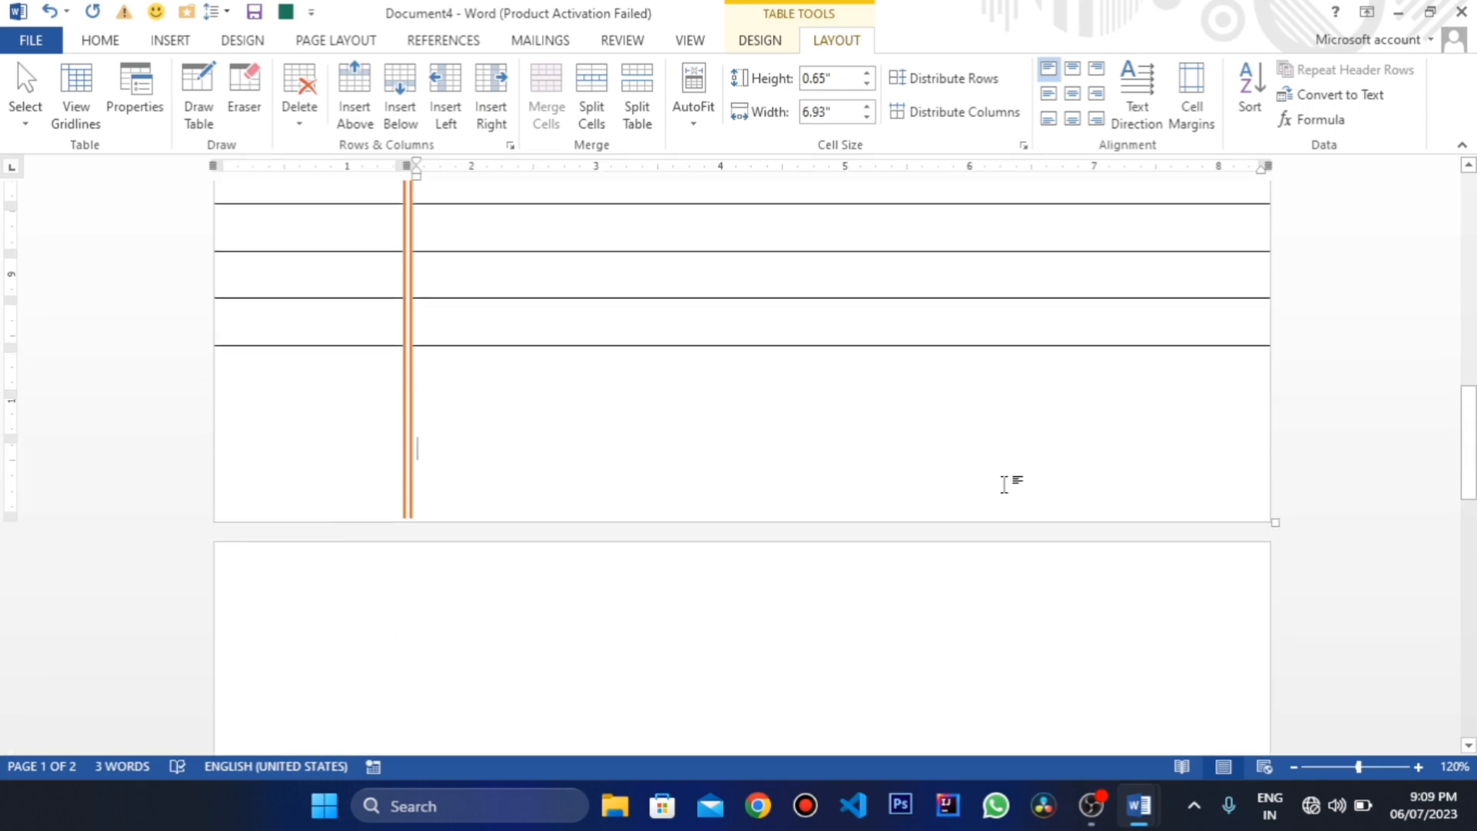
{"action": "double_click", "coordinate": [999, 474]}
{"action": "double_click", "coordinate": [928, 473]}
{"action": "type", "text": "Tr"}
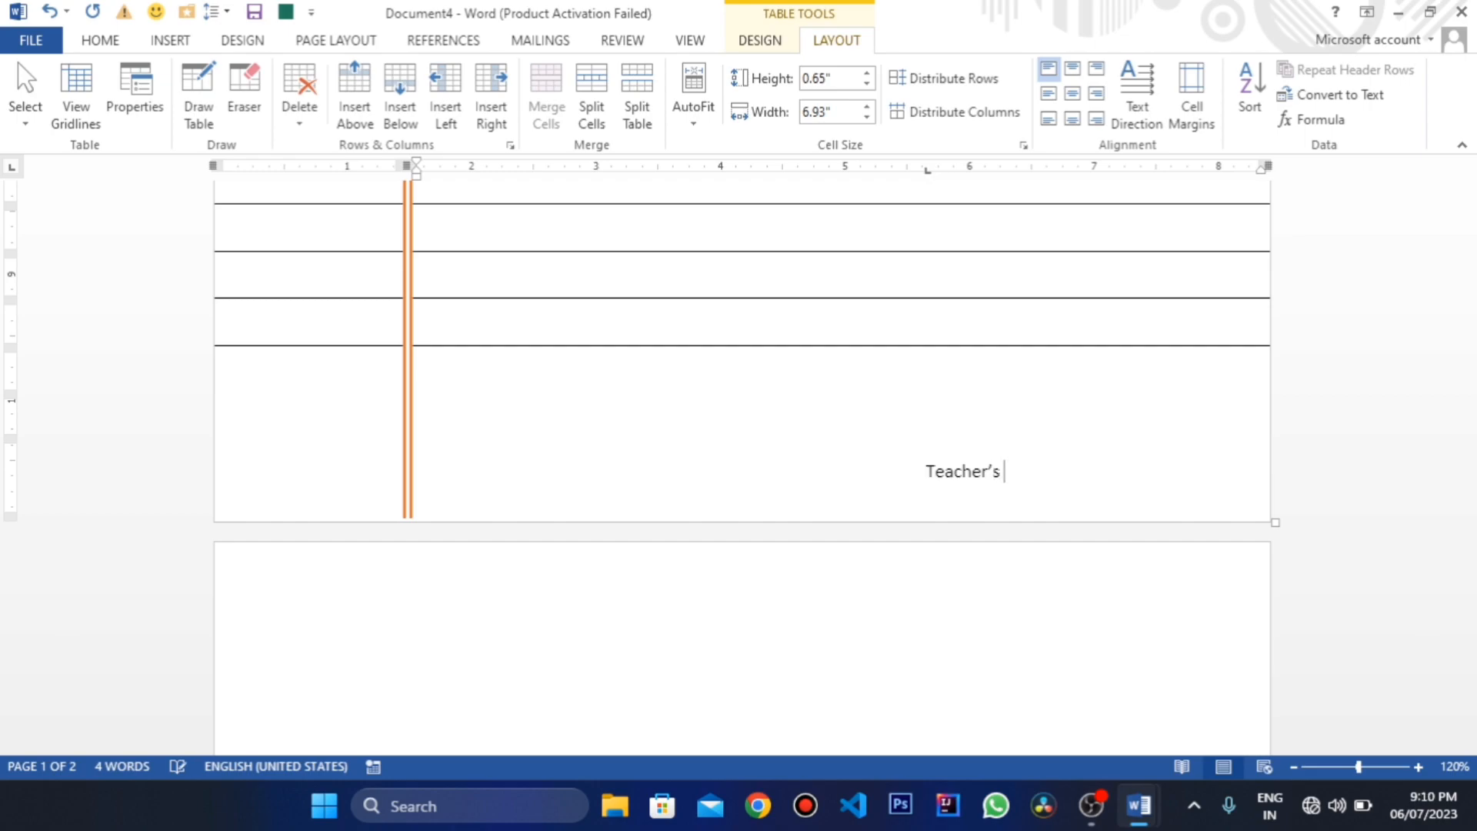
{"action": "type", "text": "ignature................................"}
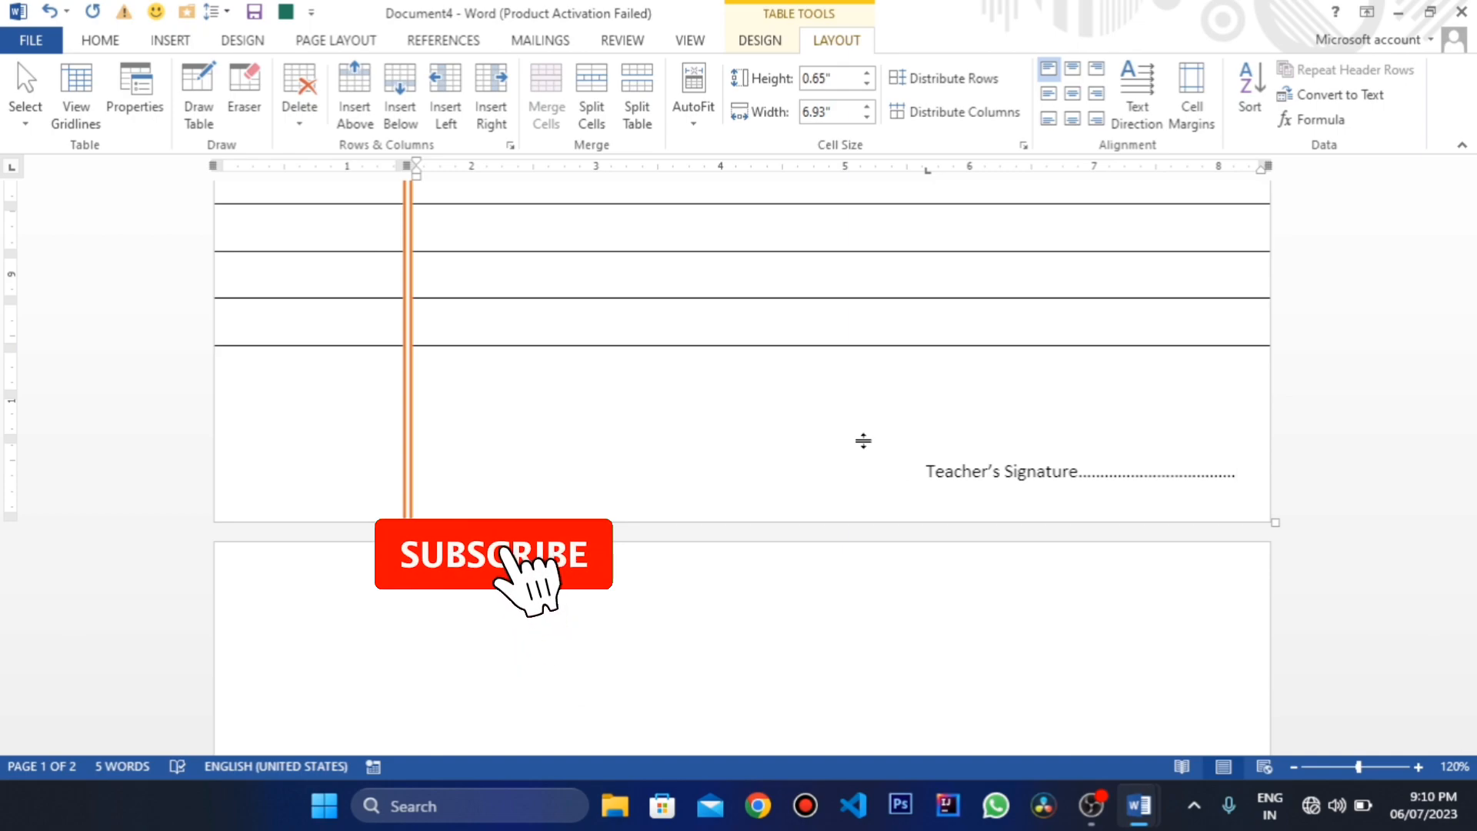
Review the finished notebook page from its header box down through the ruled lines
{"action": "scroll", "coordinate": [817, 409], "scroll_direction": "up", "scroll_amount": 9}
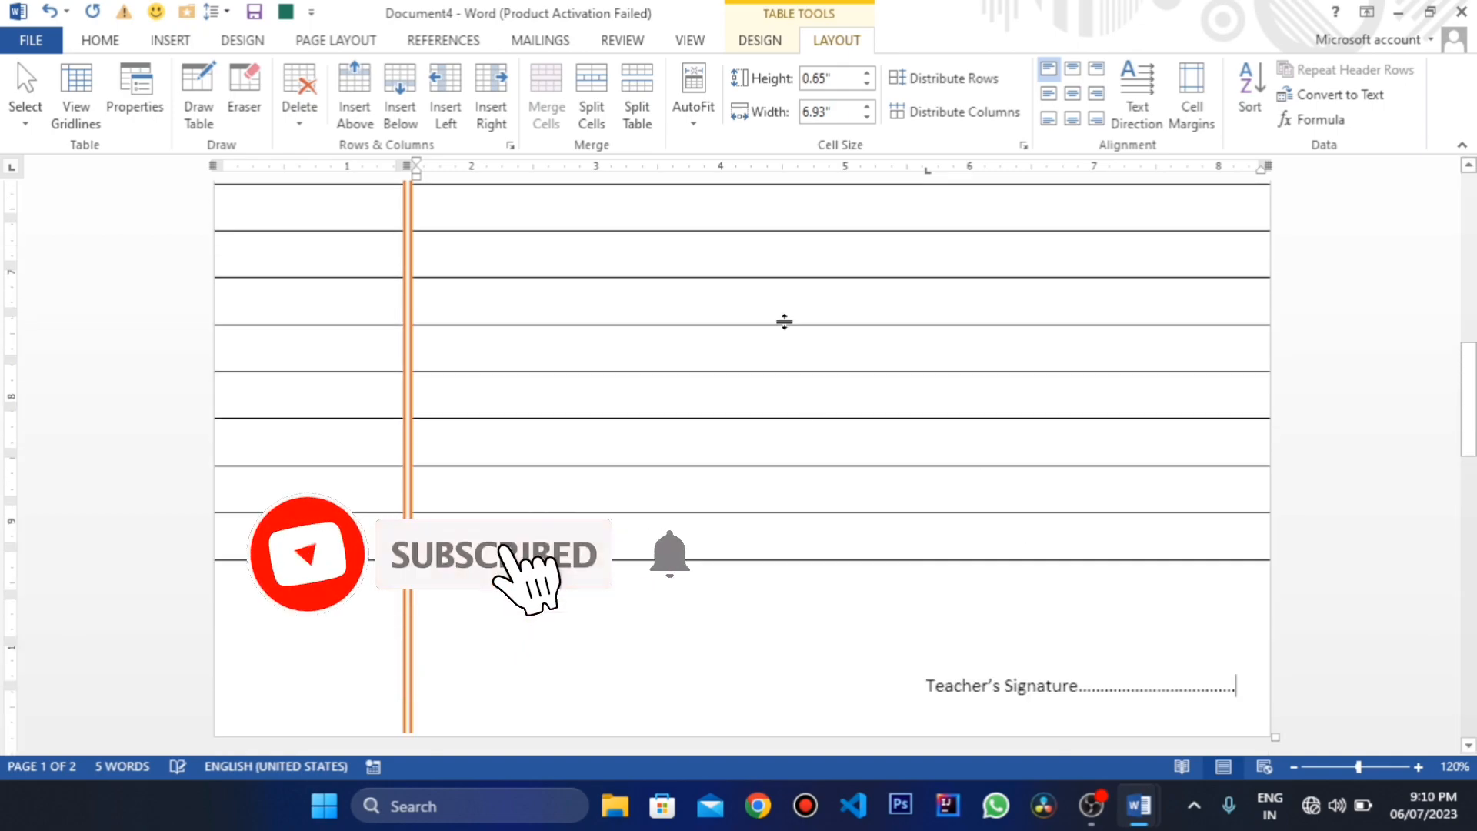
{"action": "scroll", "coordinate": [711, 284], "scroll_direction": "up", "scroll_amount": 5}
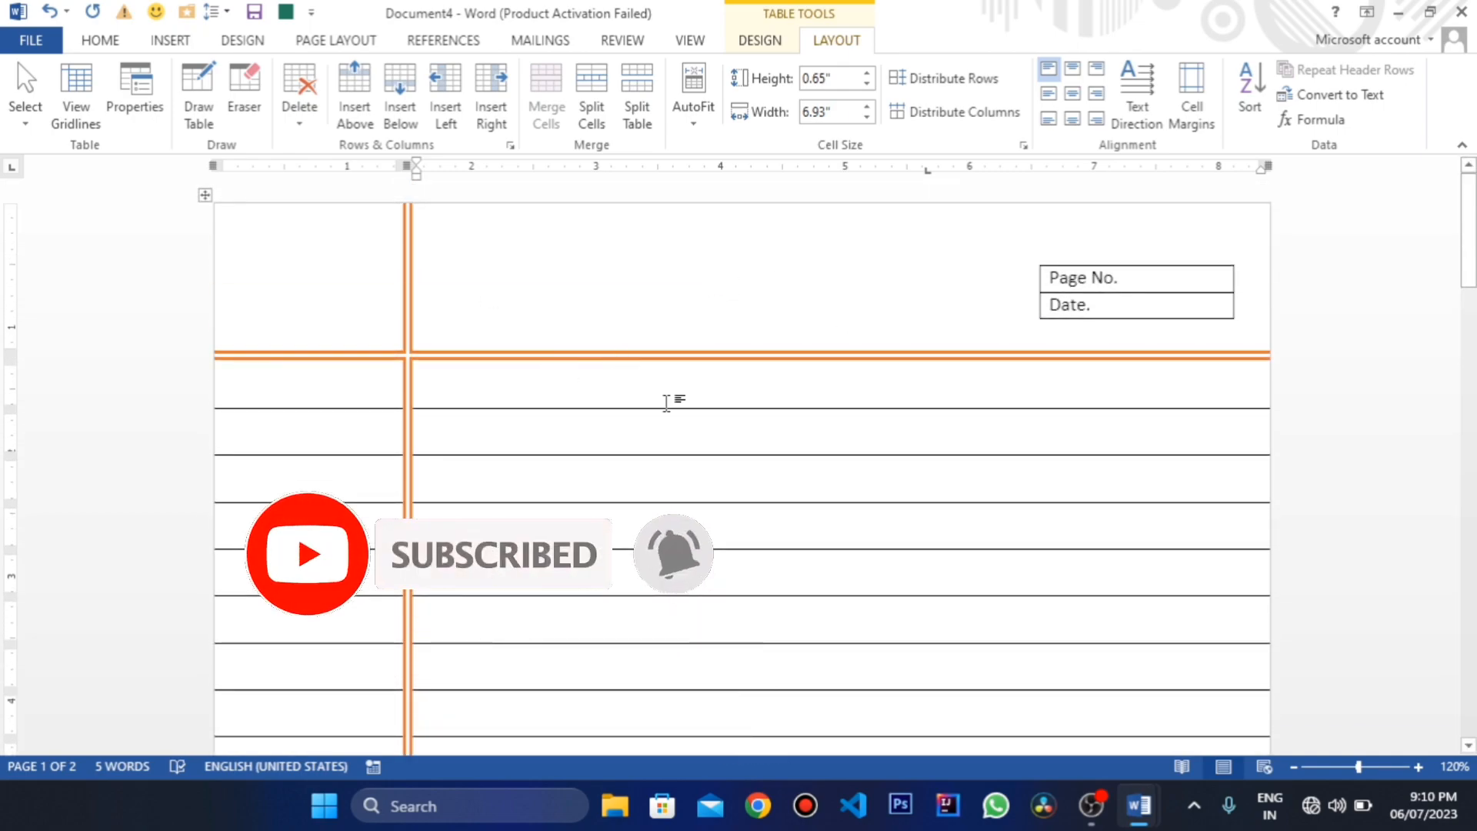
{"action": "scroll", "coordinate": [671, 409], "scroll_direction": "down", "scroll_amount": 1}
{"action": "scroll", "coordinate": [671, 409], "scroll_direction": "down", "scroll_amount": 2}
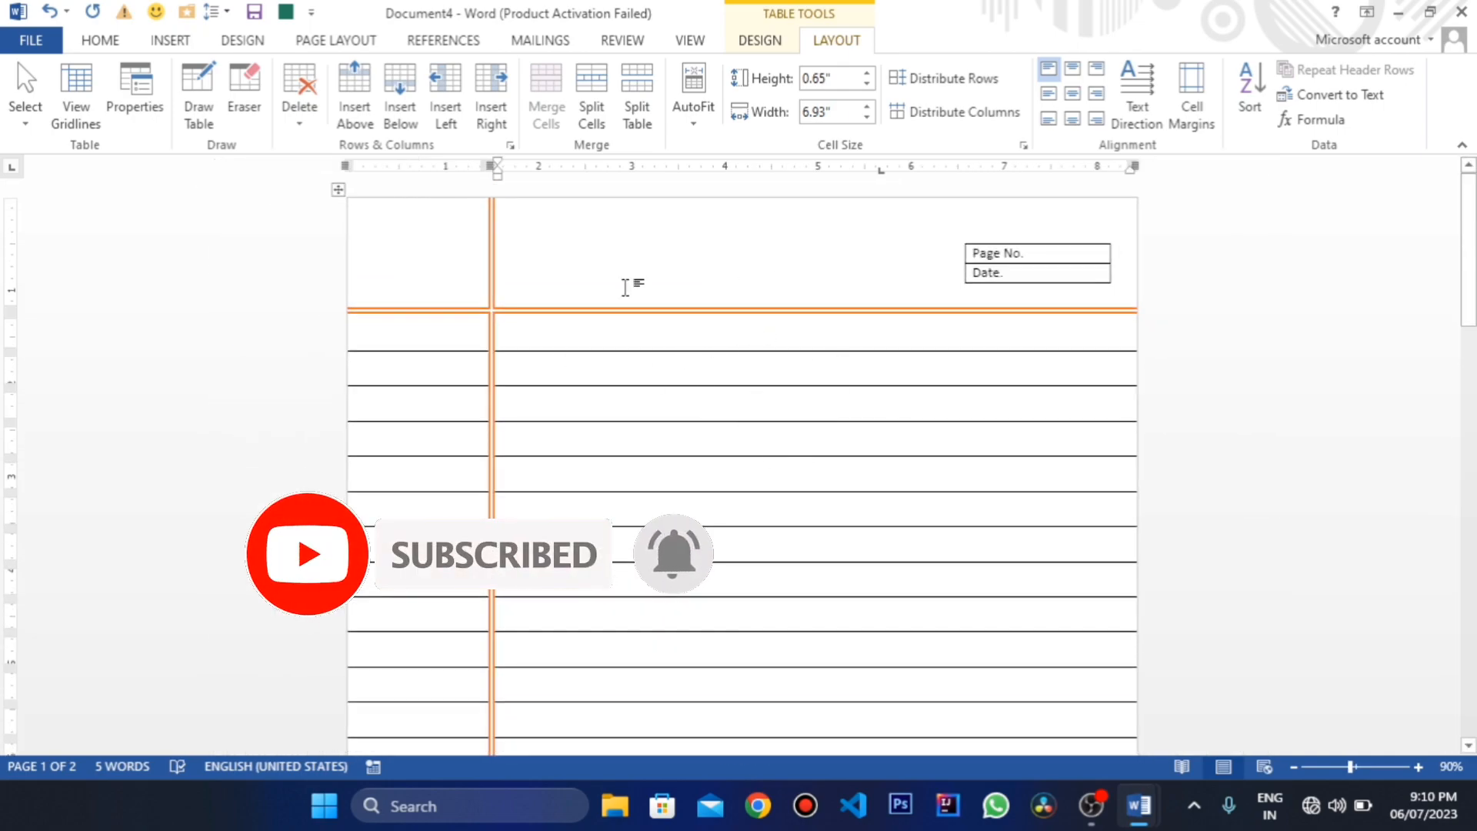
{"action": "left_click", "coordinate": [657, 335]}
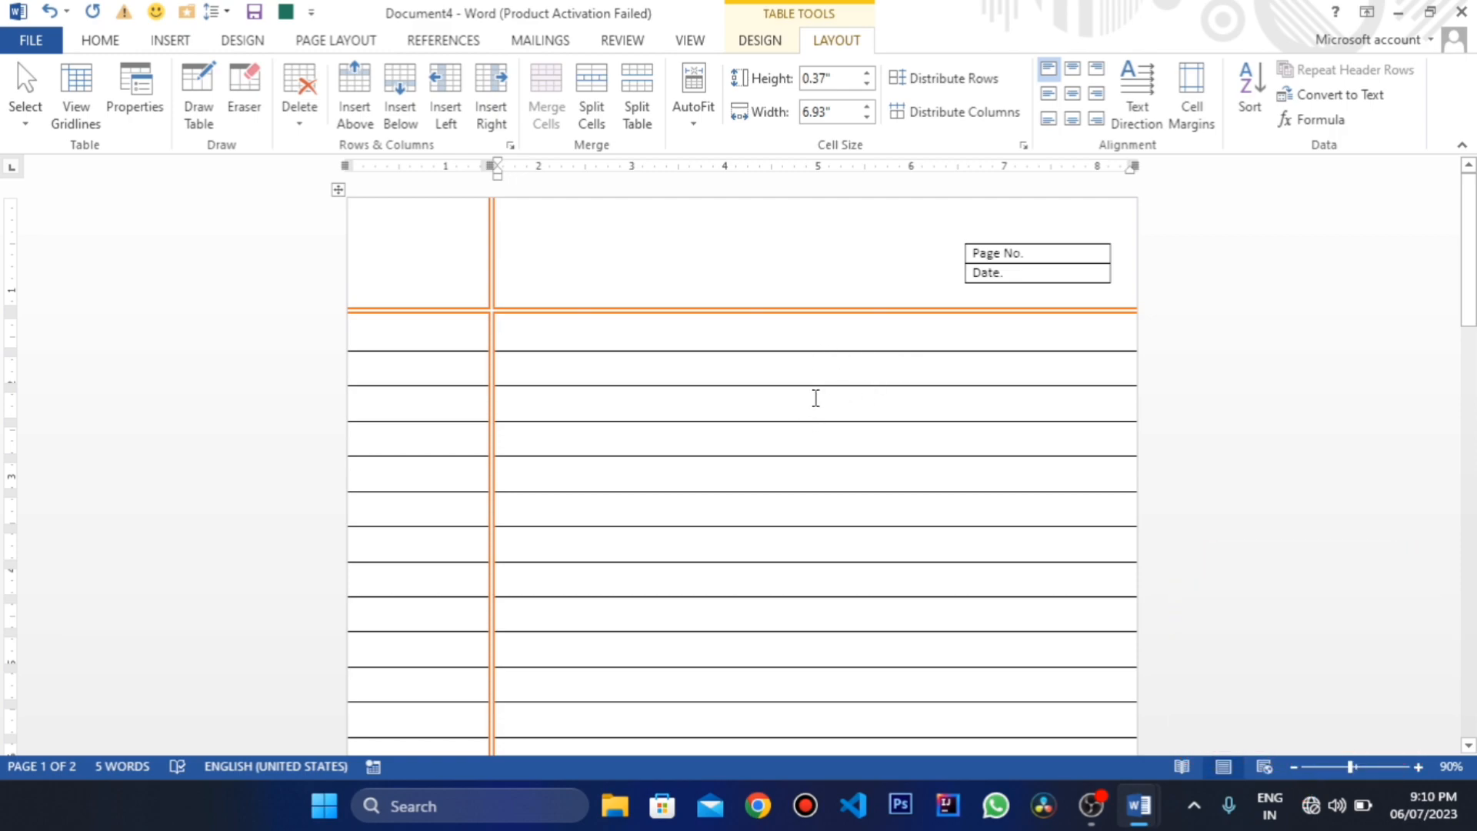
{"action": "scroll", "coordinate": [815, 400], "scroll_direction": "down", "scroll_amount": 8}
{"action": "scroll", "coordinate": [829, 392], "scroll_direction": "up", "scroll_amount": 8}
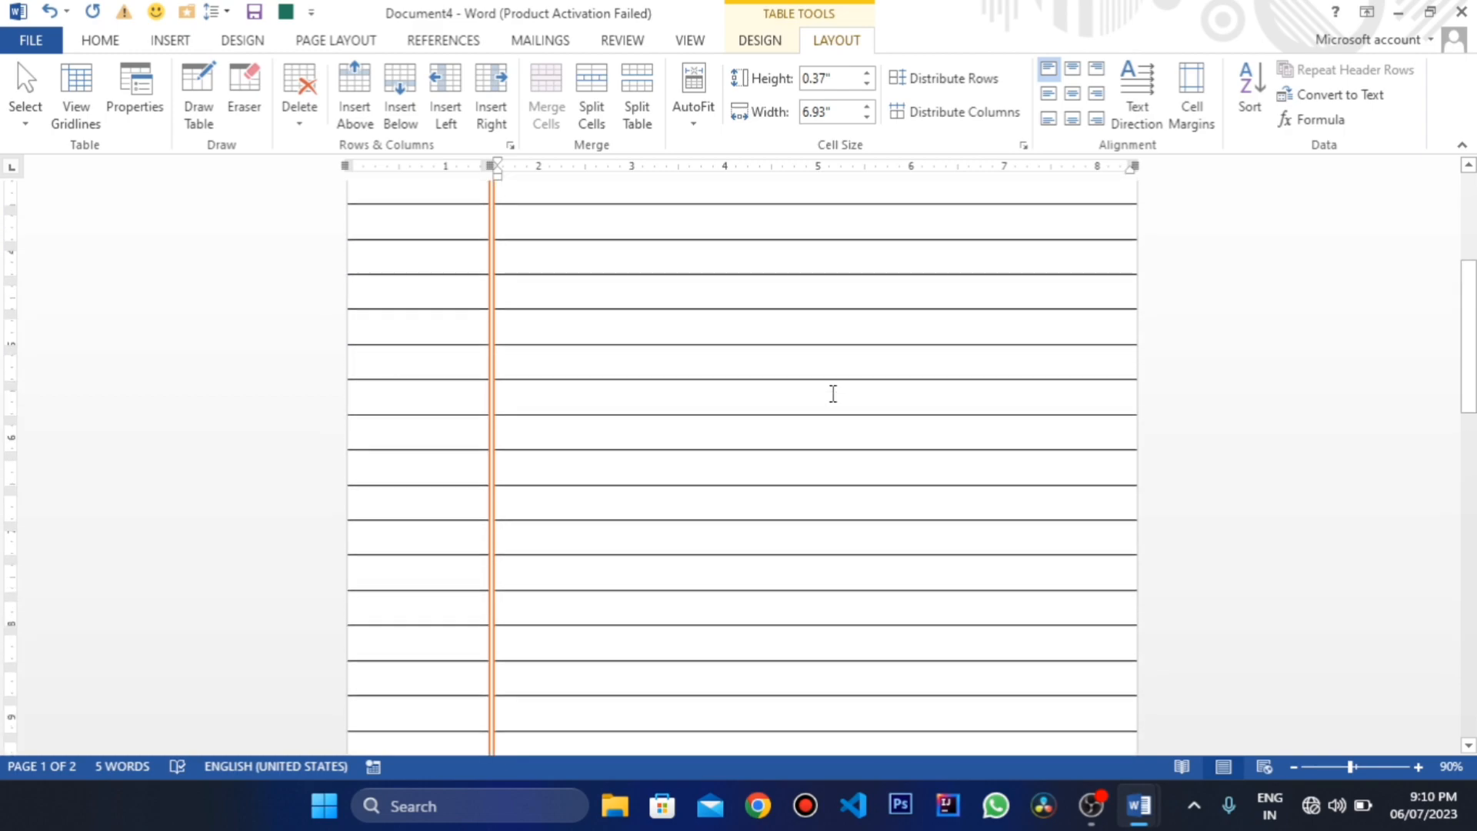